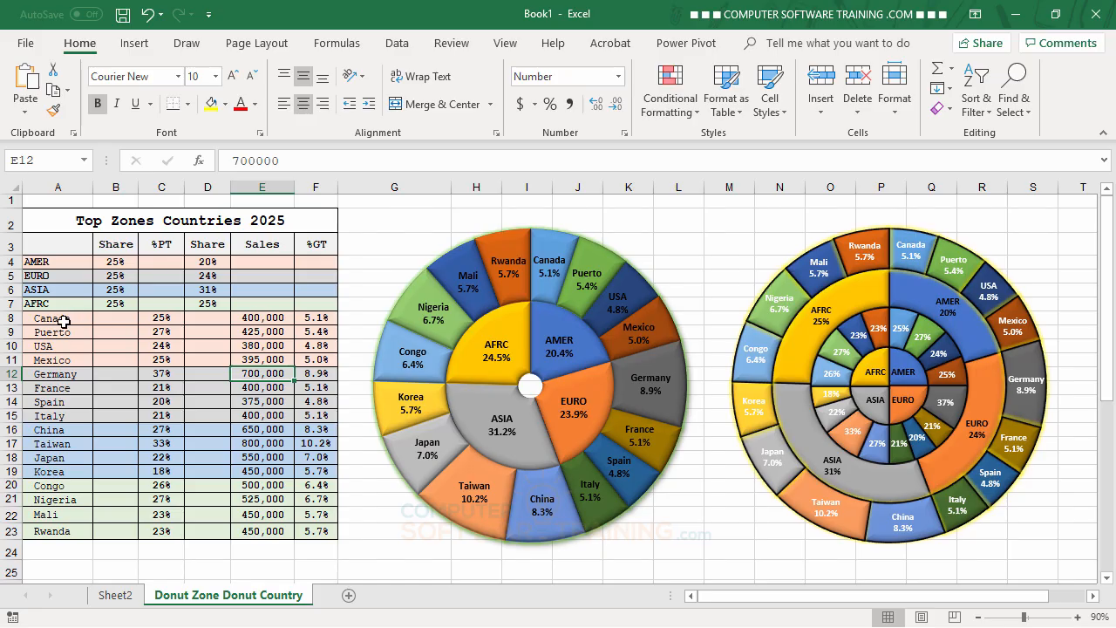
Examine the country Sales figures and the %GT formula in the Top Zones Countries 2025 table.
click(265, 318)
click(270, 332)
click(271, 360)
click(272, 401)
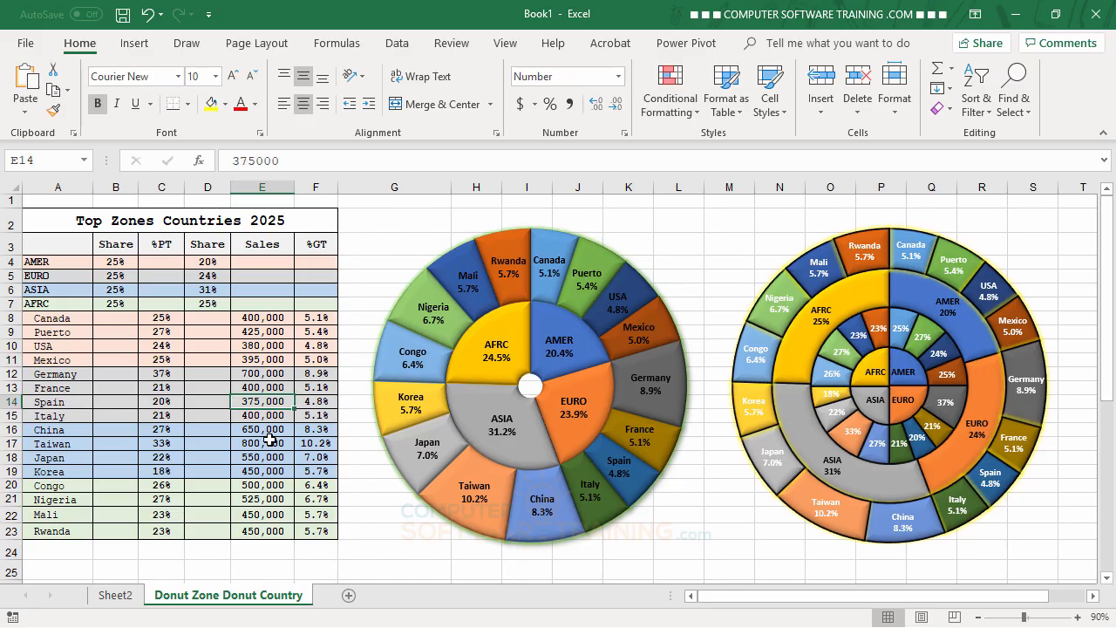
click(270, 441)
click(268, 484)
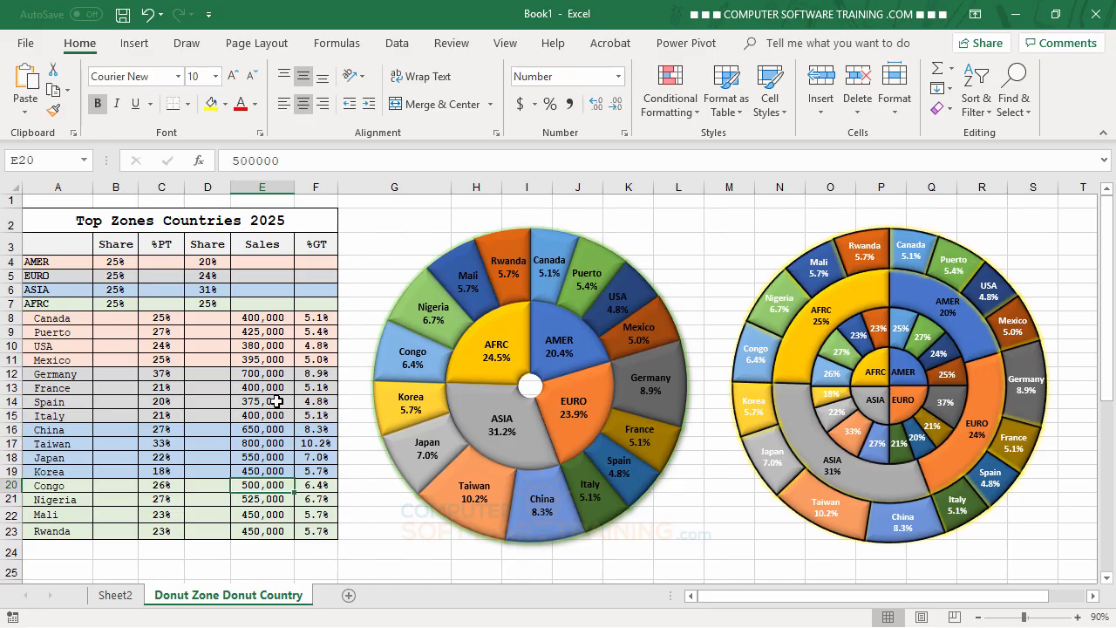
click(310, 319)
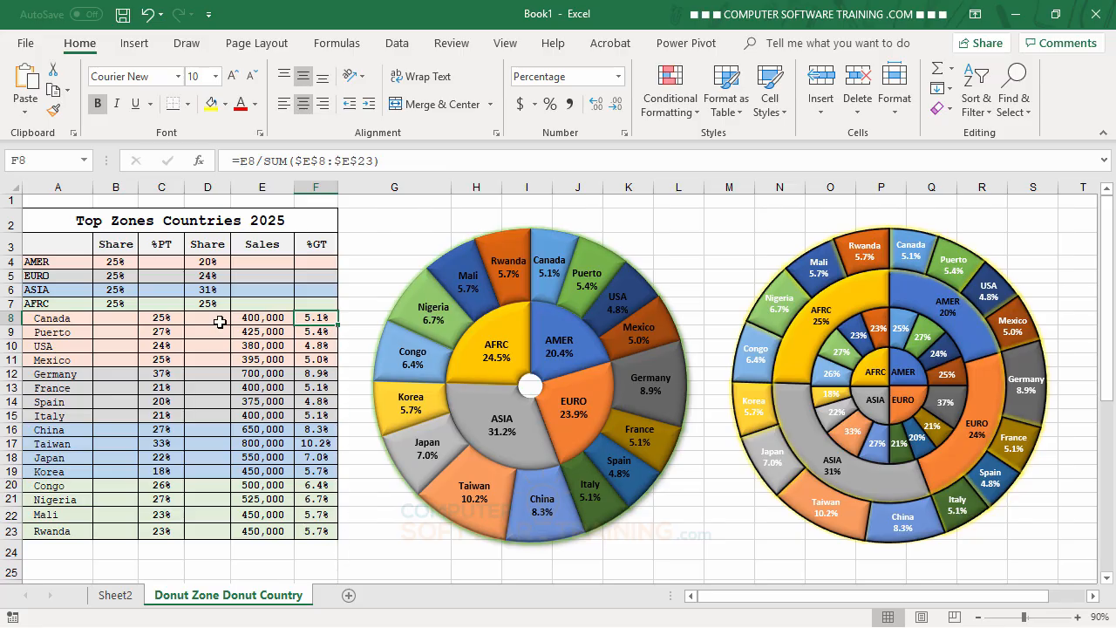
Examine the zone Share formulas in column D and the rings of the finished two-level doughnut chart.
click(206, 262)
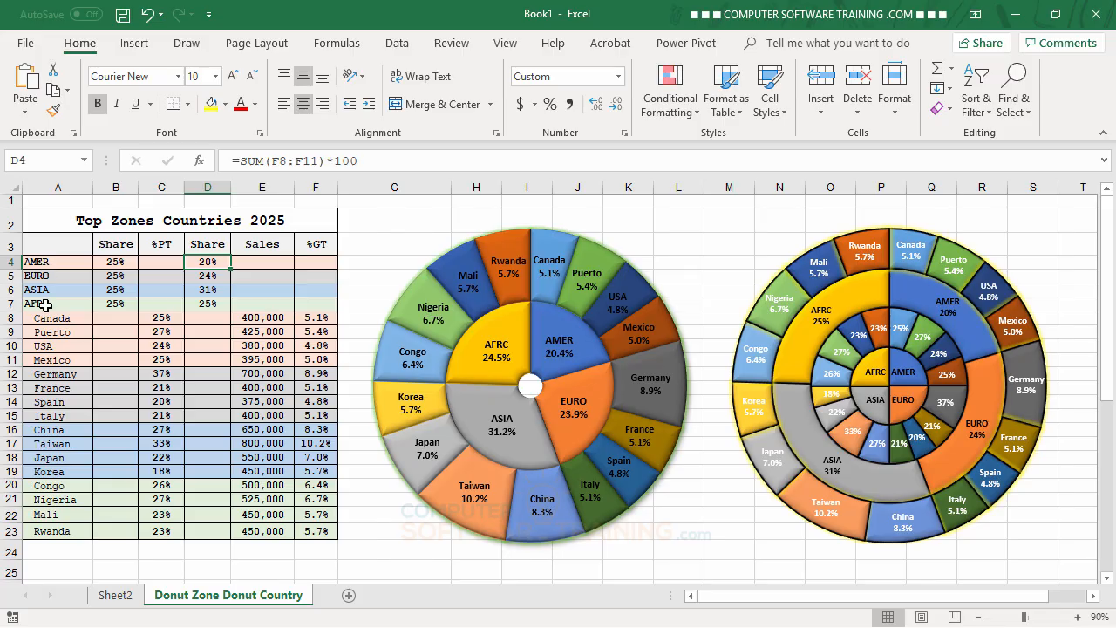
click(211, 275)
click(213, 262)
mouse_move(499, 370)
mouse_move(520, 423)
mouse_move(551, 233)
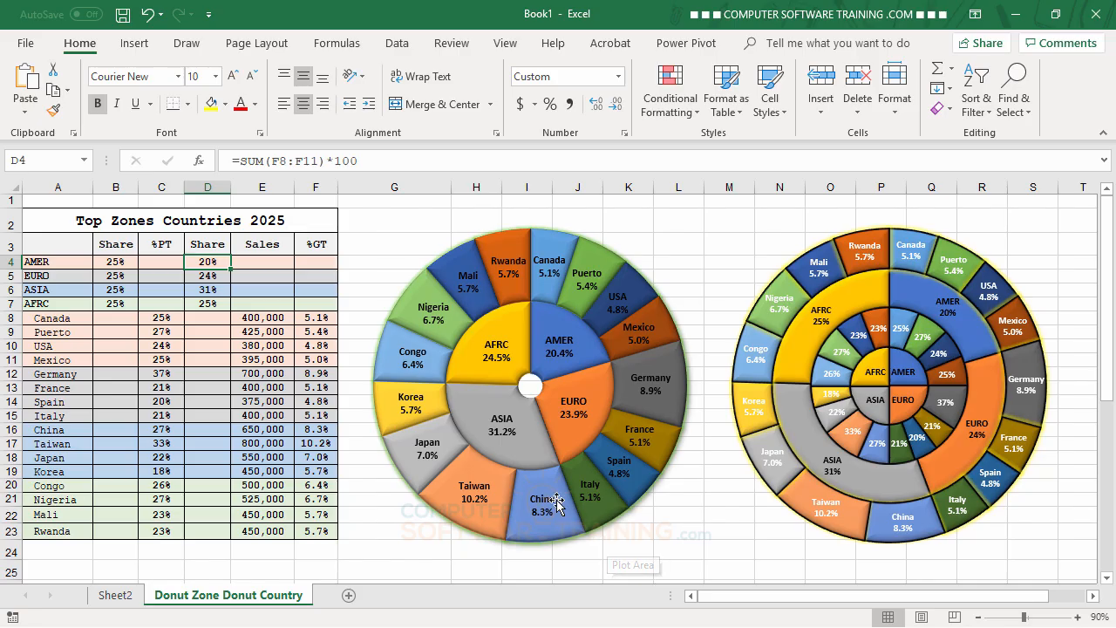
mouse_move(497, 347)
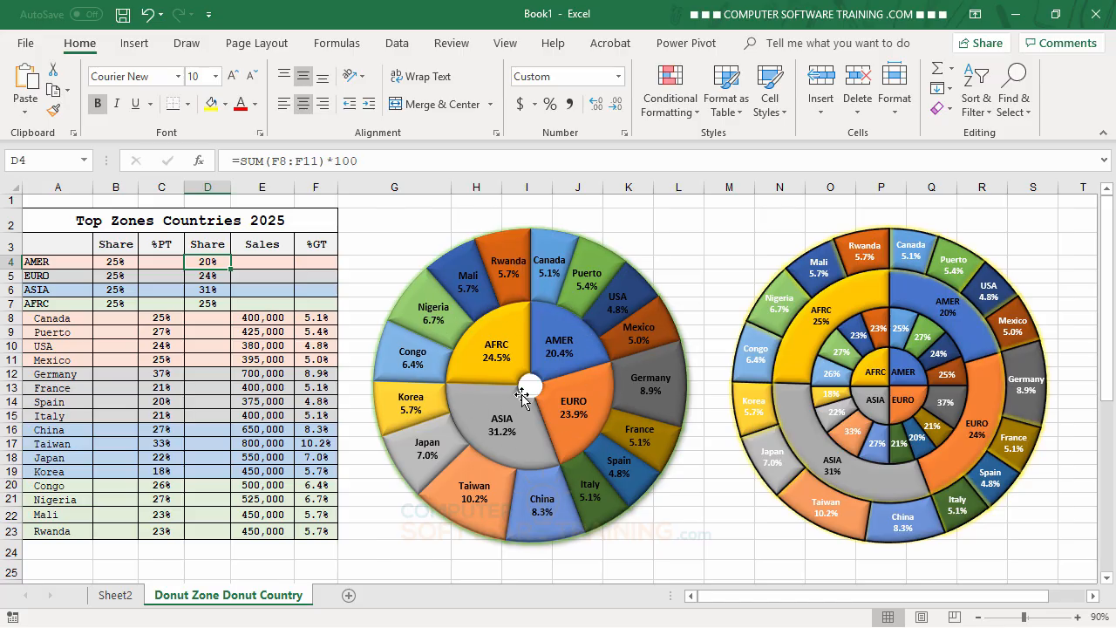
On Sheet2, select the zone and country names, Share and %GT columns together: A3:A23, D3:D23 and F3:F23.
click(115, 595)
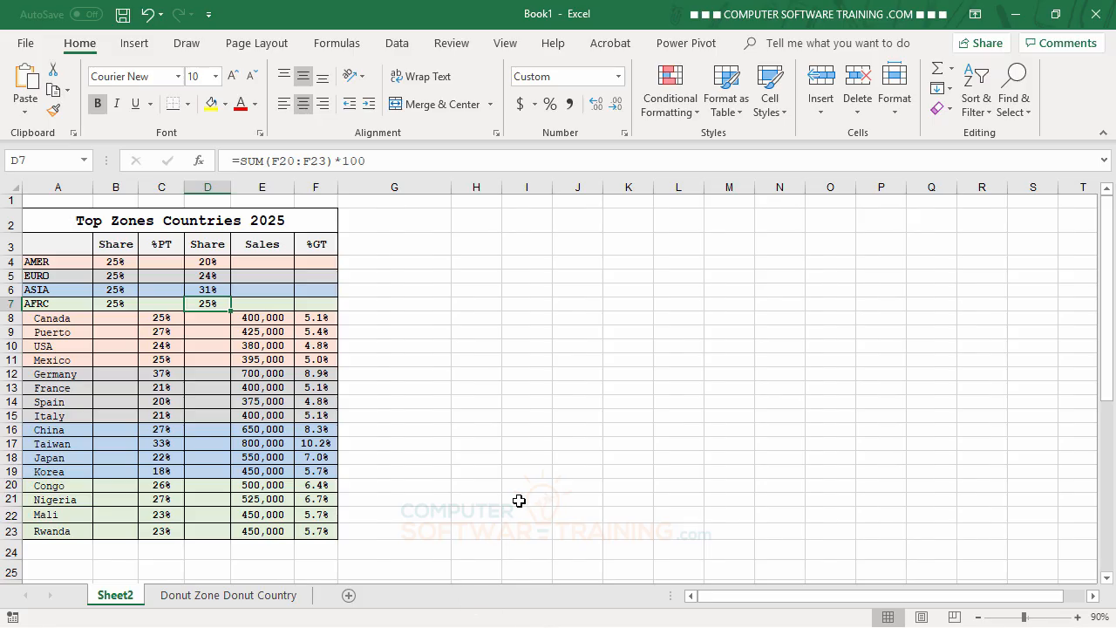
click(38, 242)
drag(39, 259, 39, 528)
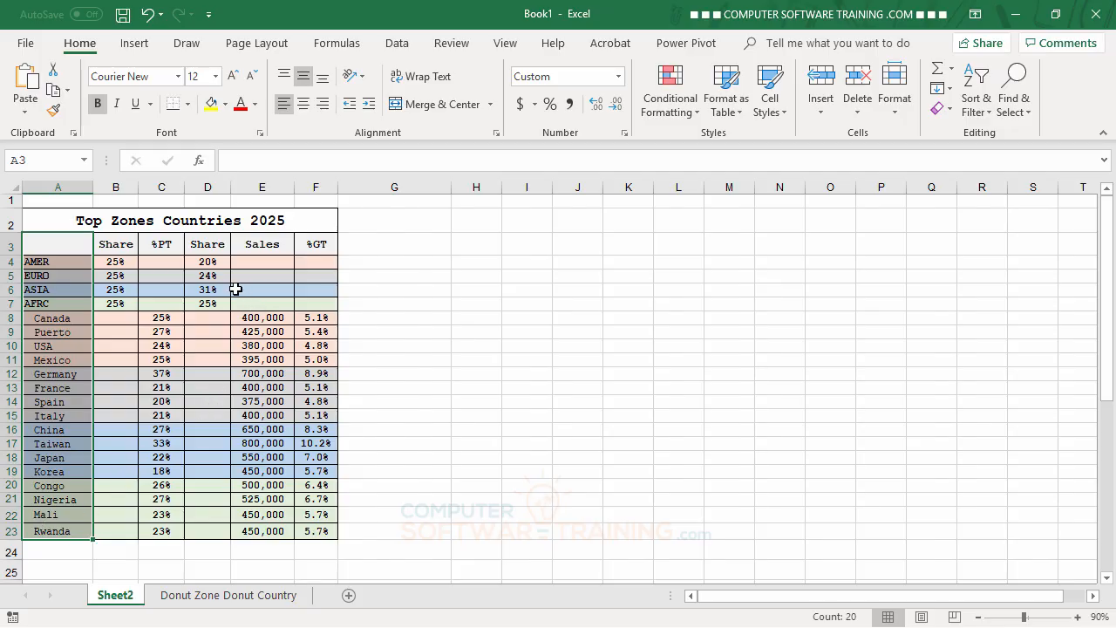
ctrl+click(206, 245)
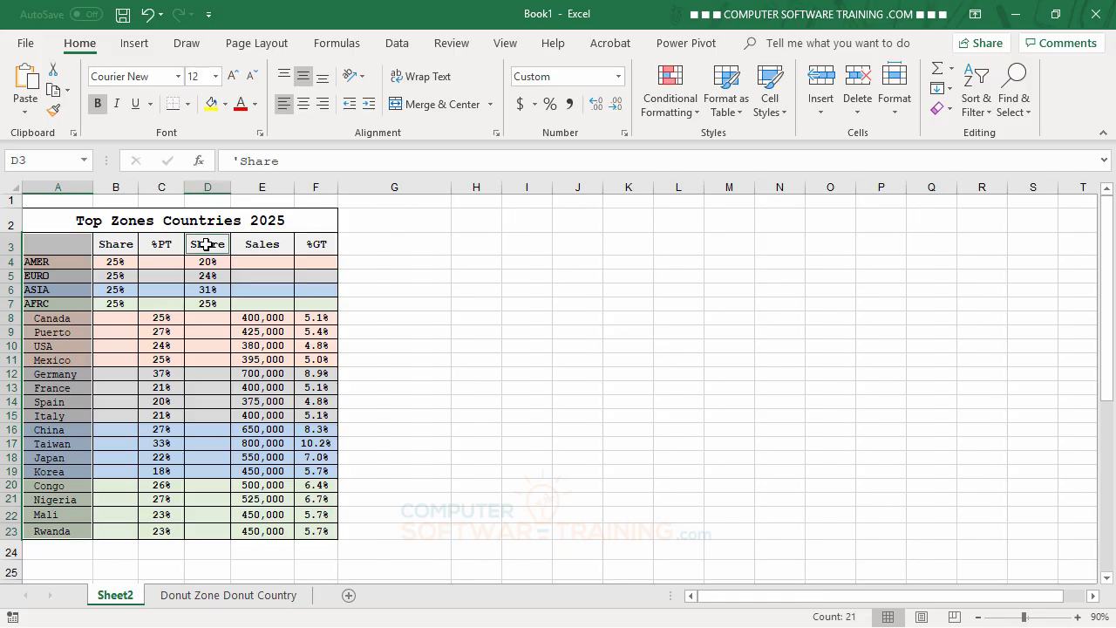
drag(207, 250, 206, 530)
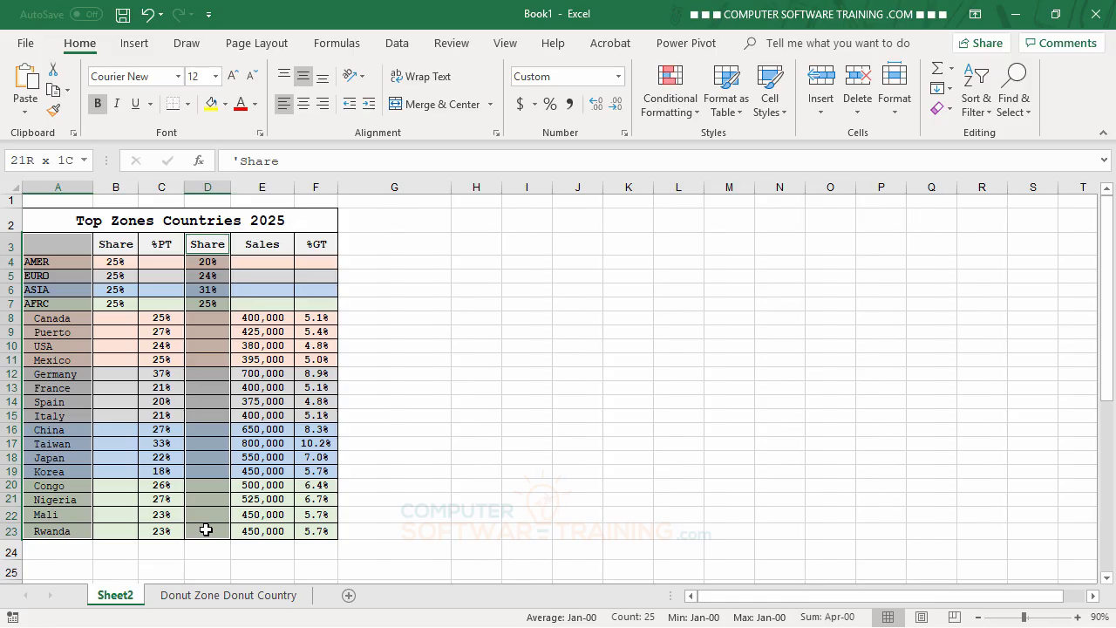
drag(206, 529, 207, 530)
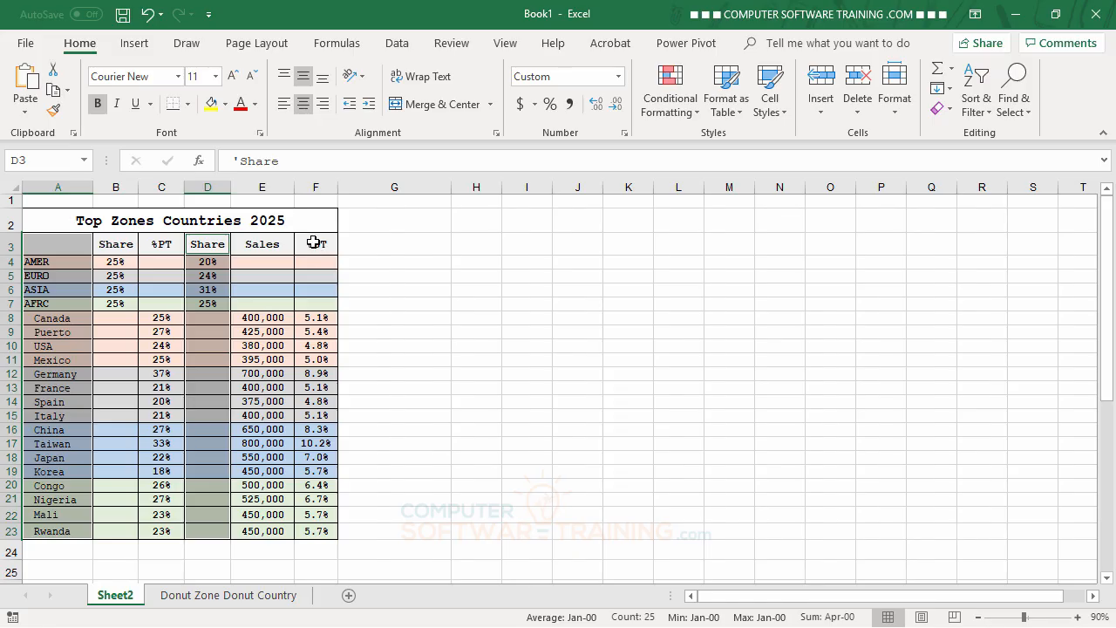
drag(314, 242, 316, 529)
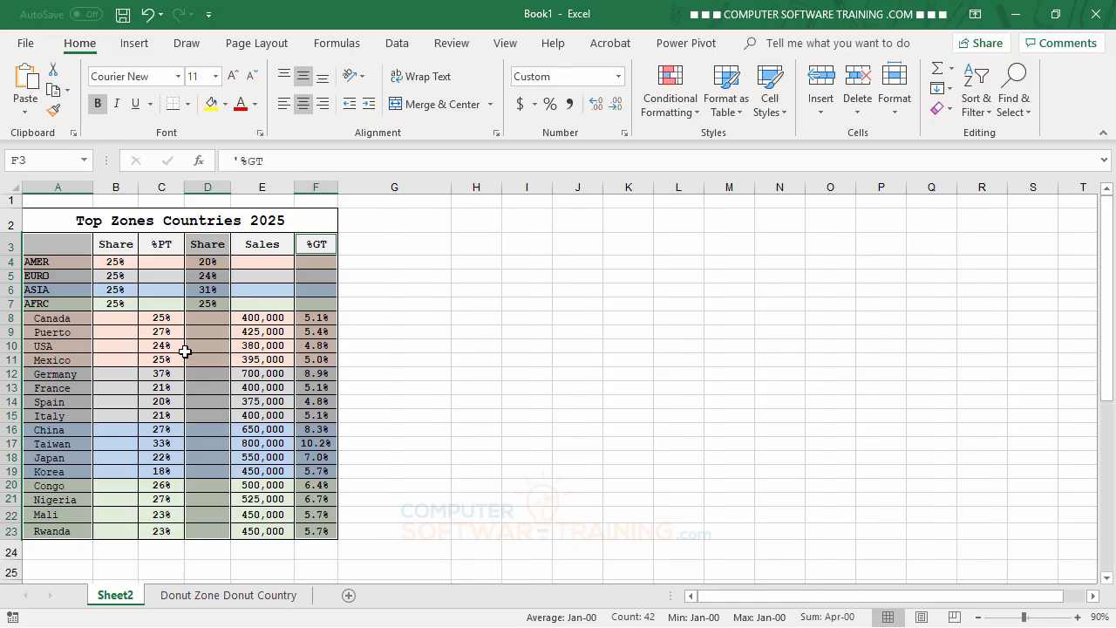
Compare the selected Sheet2 ranges with the finished doughnut chart on the Donut Zone Donut Country sheet.
click(260, 597)
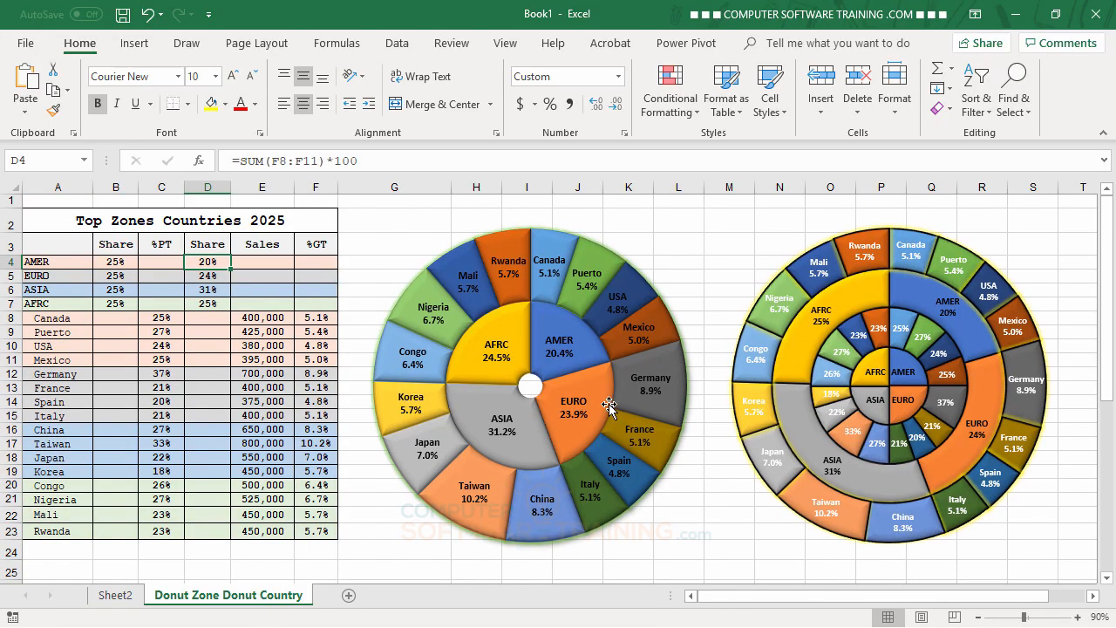
click(116, 596)
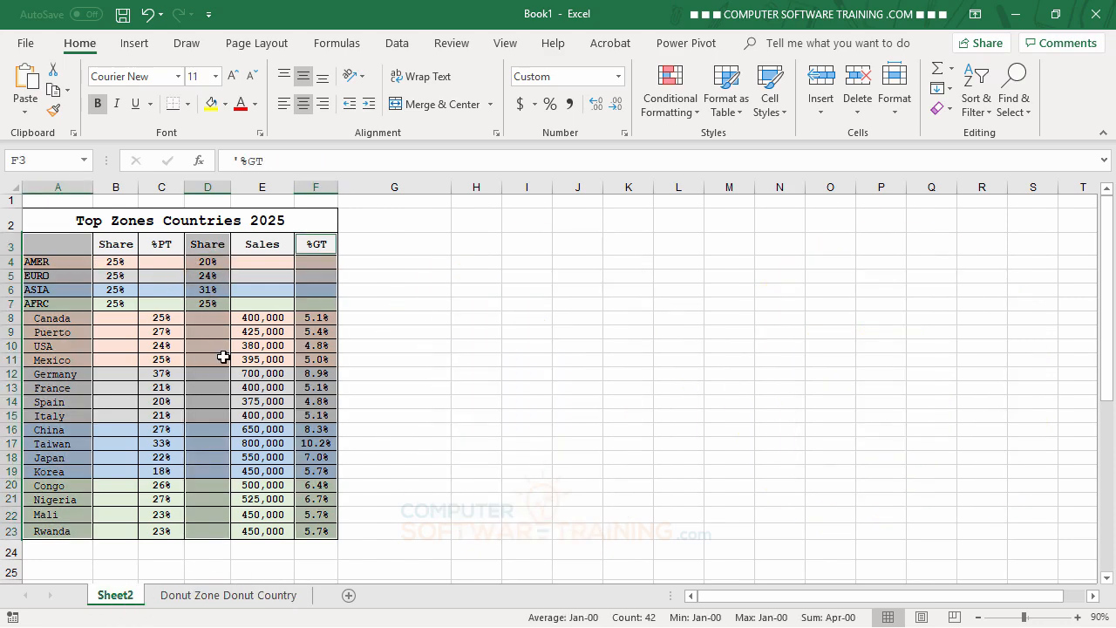
click(245, 596)
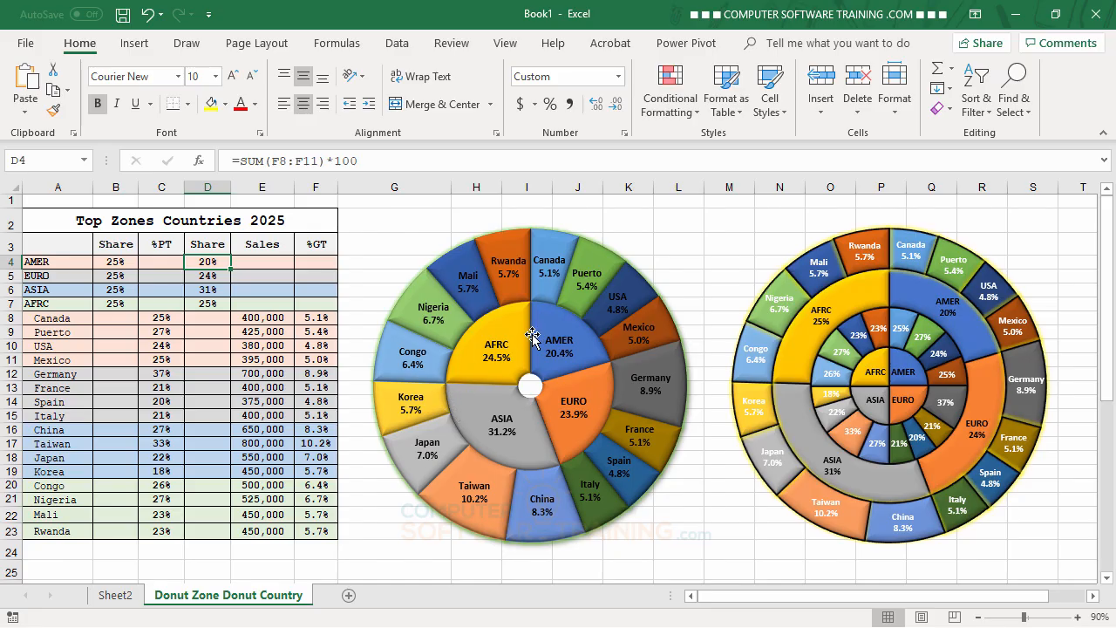
click(113, 597)
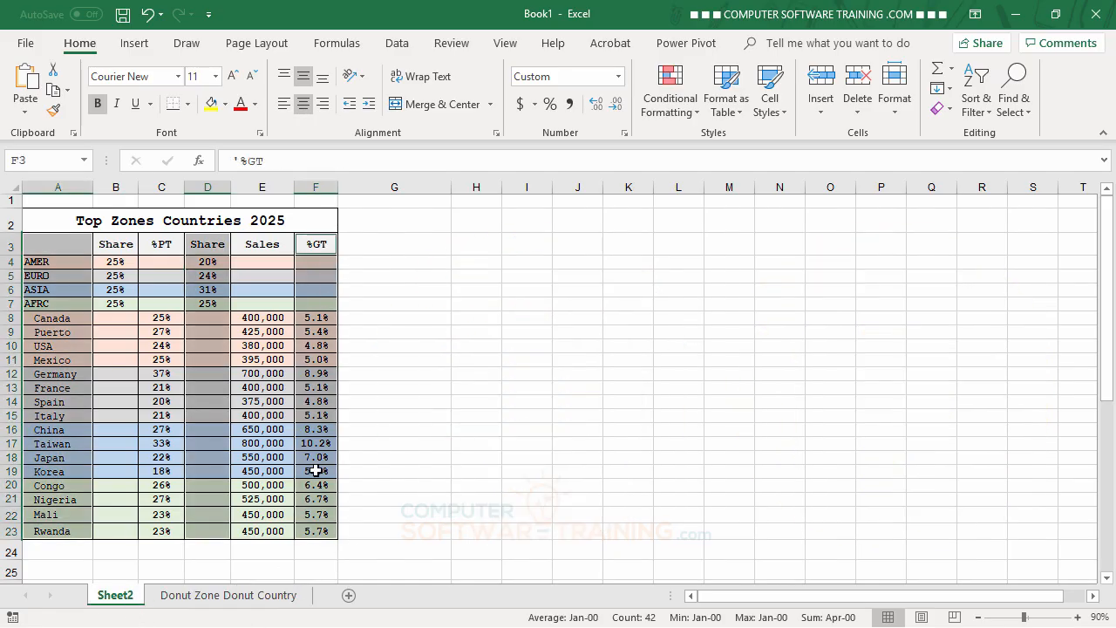
click(209, 596)
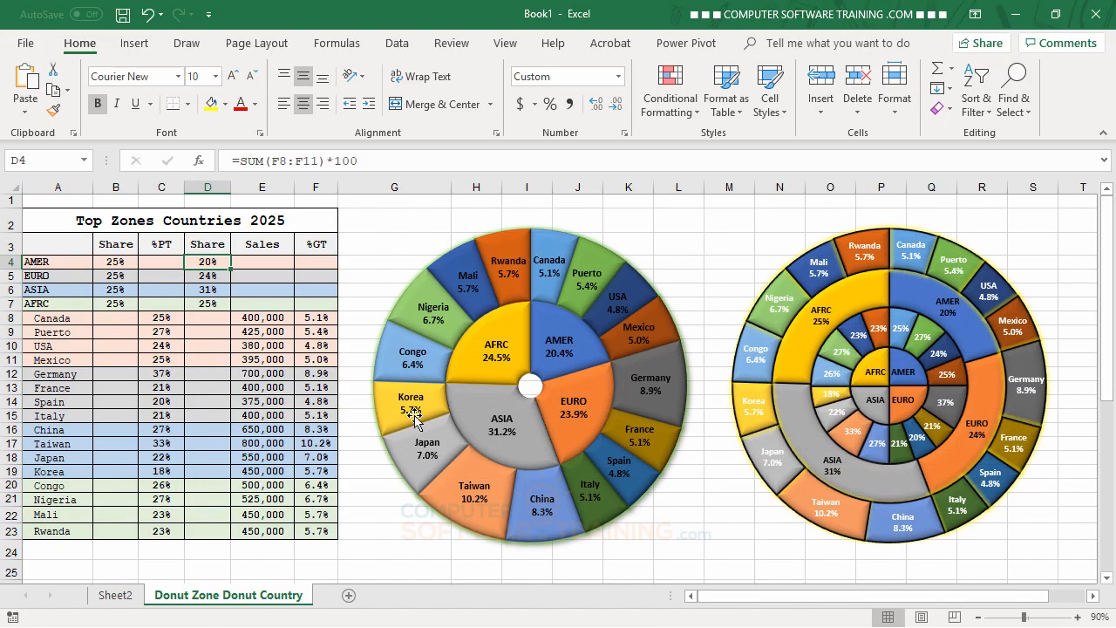
Insert a doughnut chart on Sheet2 from the selected names, Share and %GT ranges.
click(103, 599)
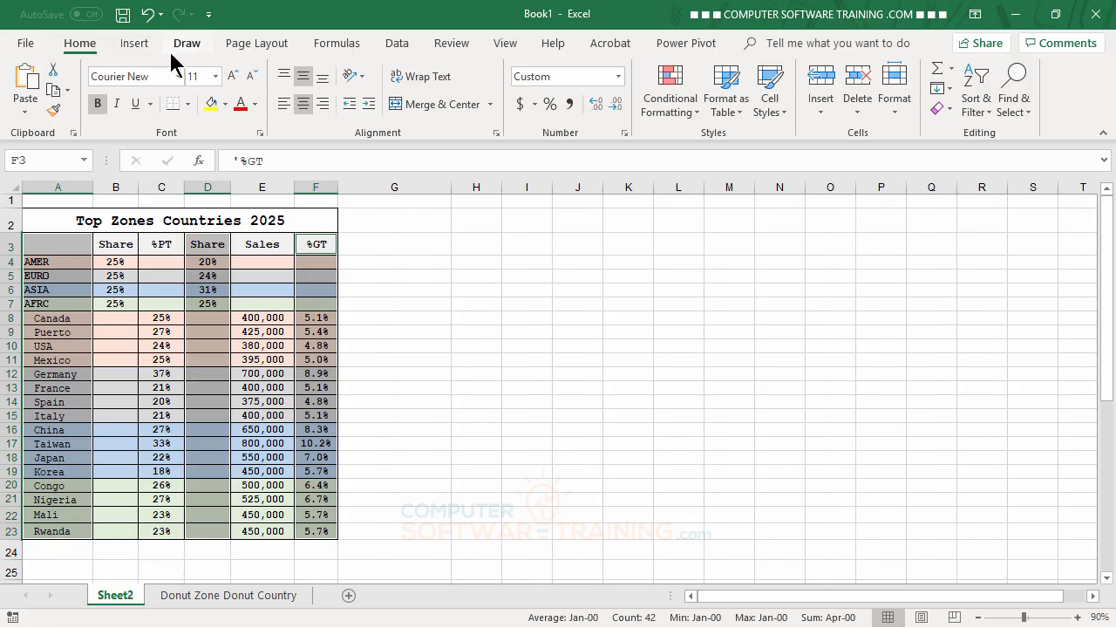
click(136, 46)
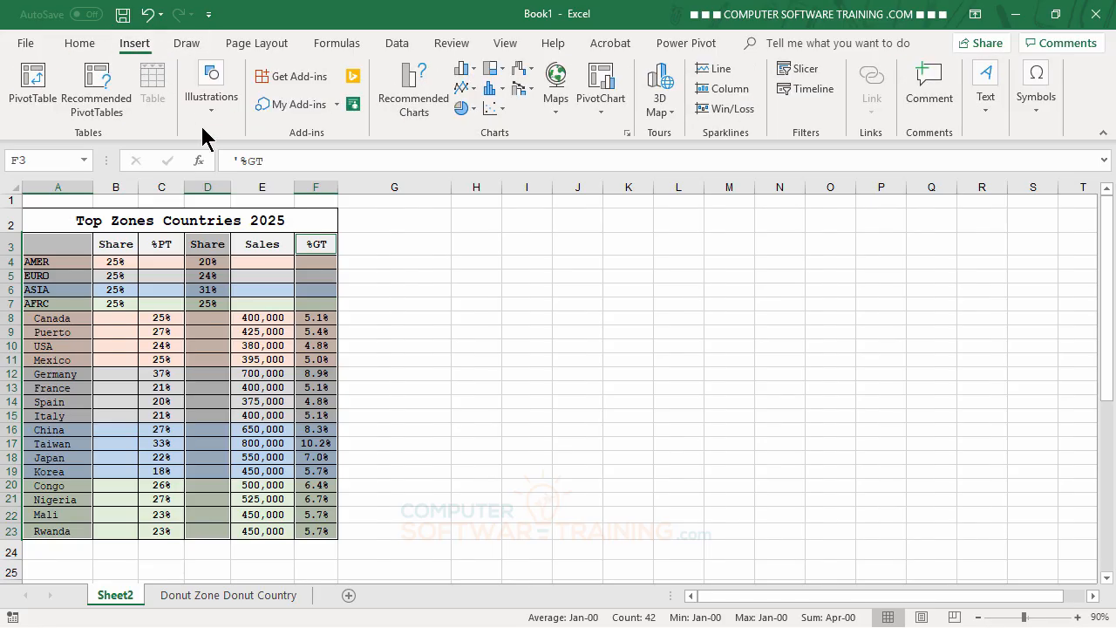
click(473, 109)
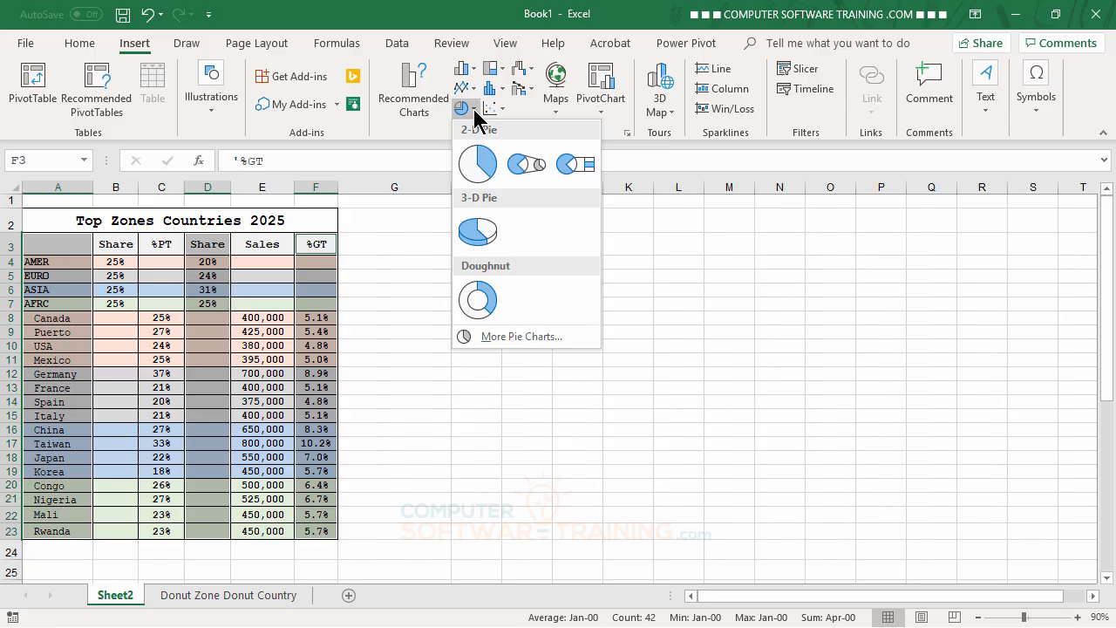
click(482, 294)
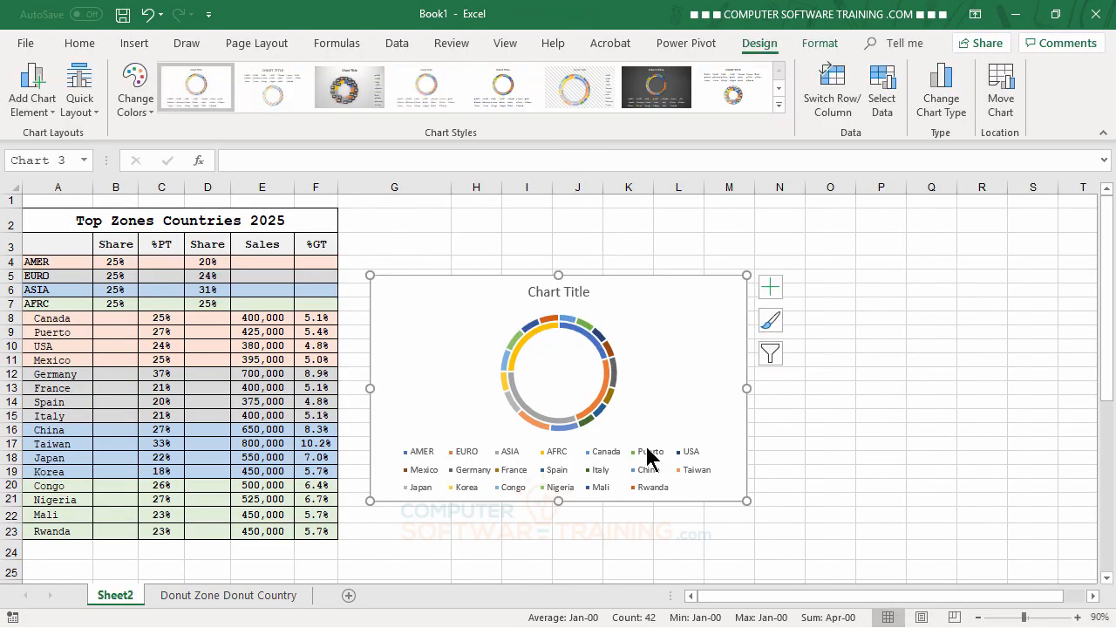
Remove the legend and the chart title from the new doughnut chart.
click(771, 288)
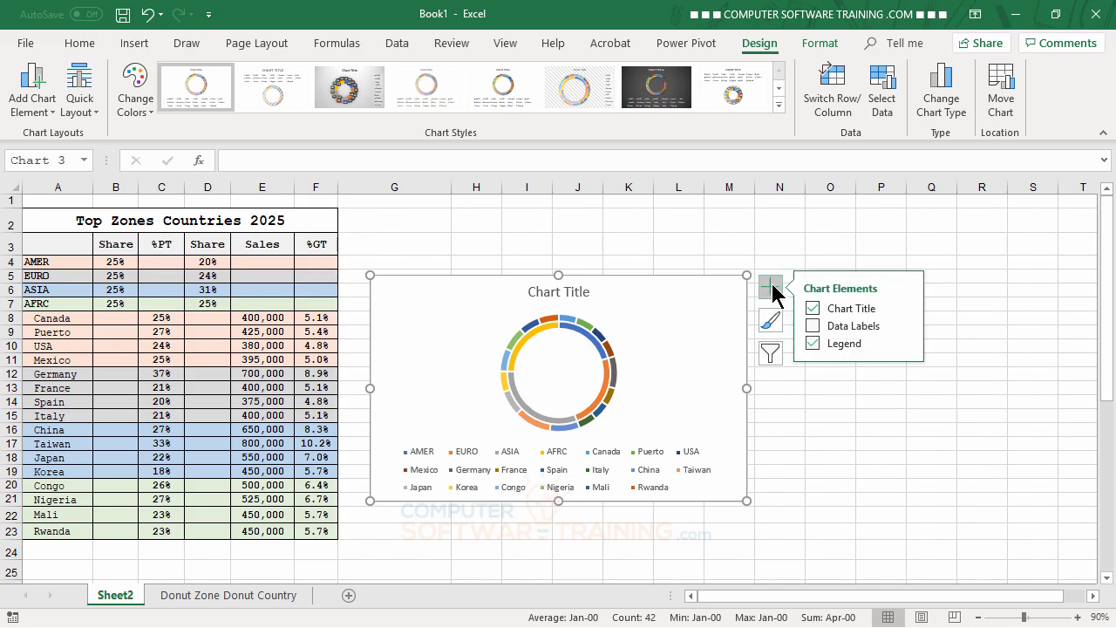
click(813, 344)
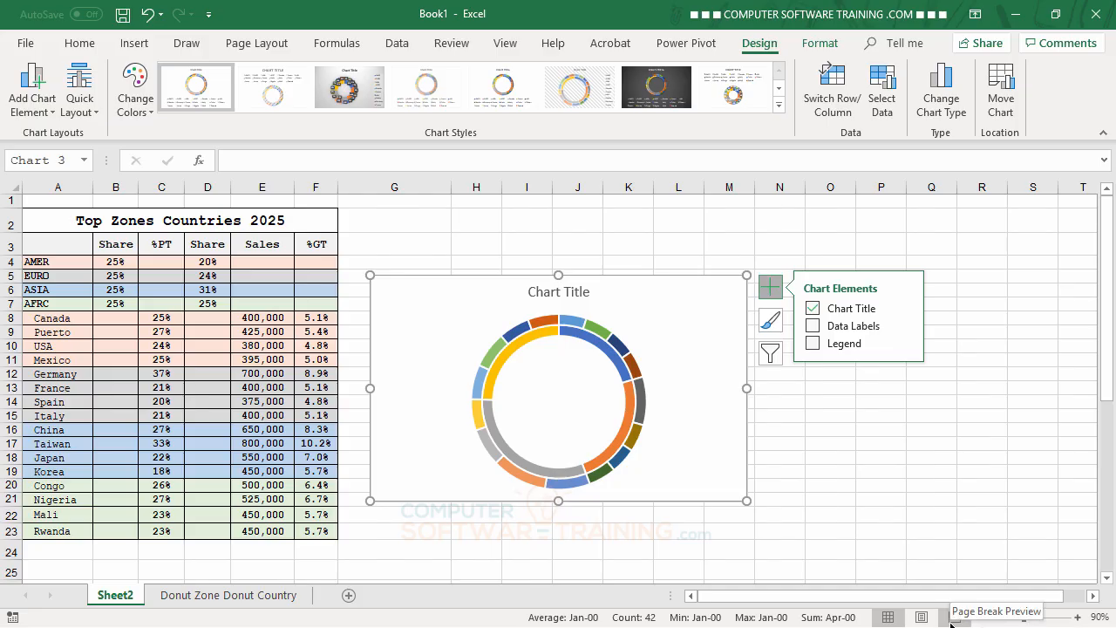
click(813, 309)
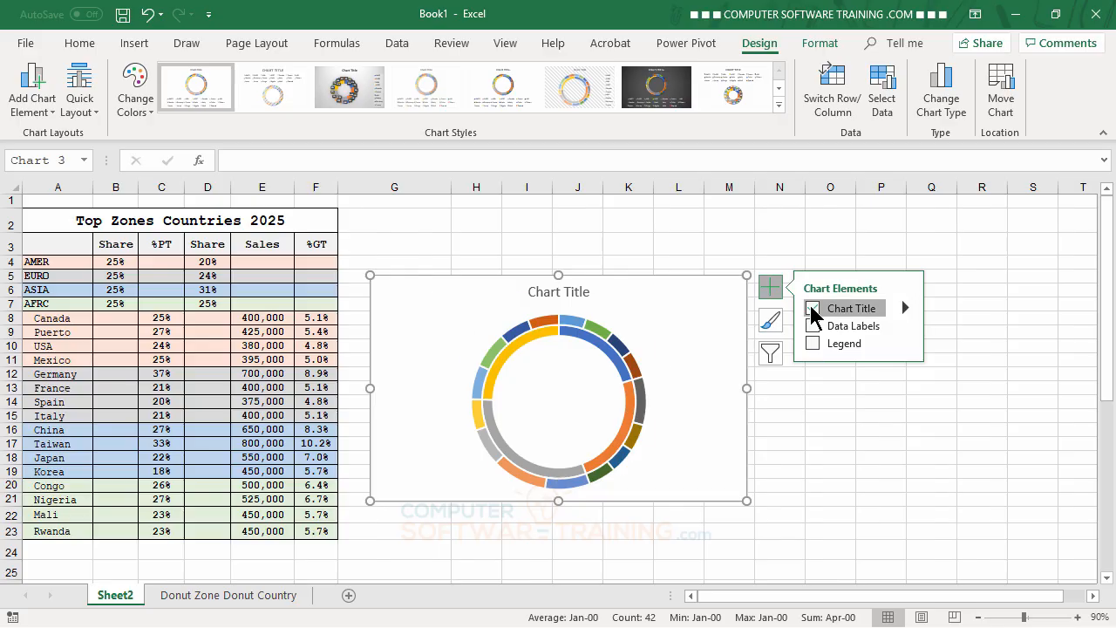
Add data labels and set the inner zone ring's labels to show category name and percentage instead of value.
click(814, 325)
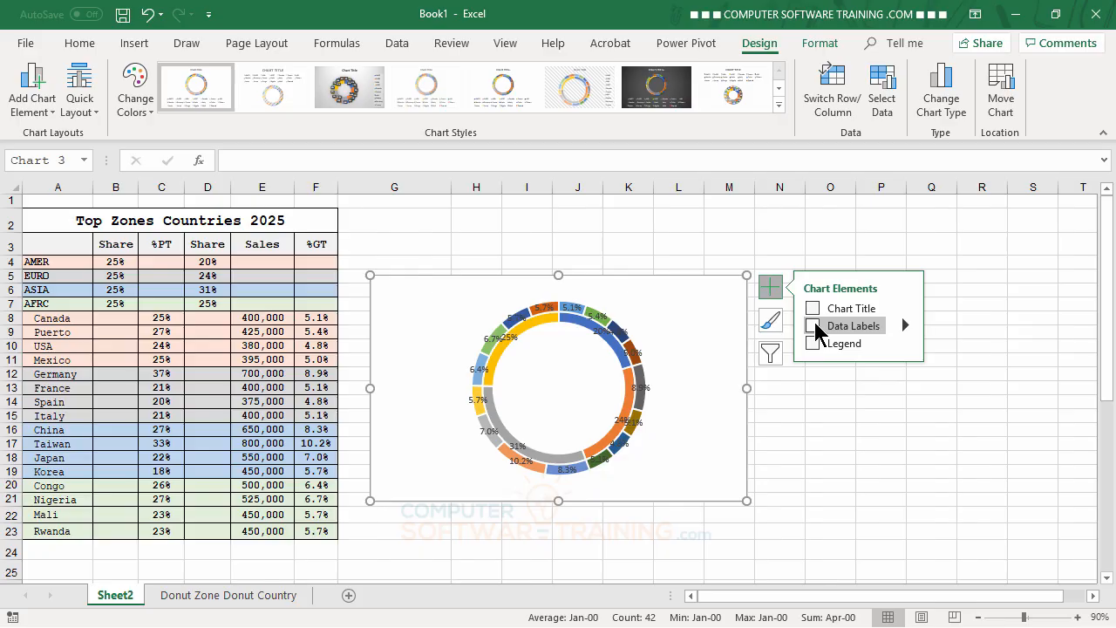
click(868, 326)
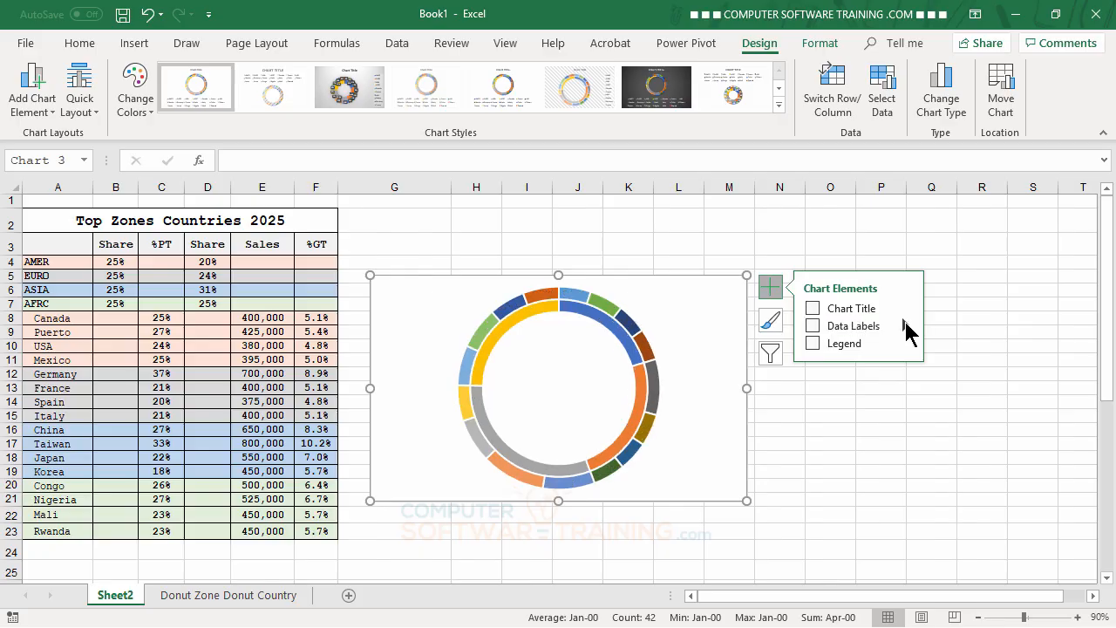
click(907, 328)
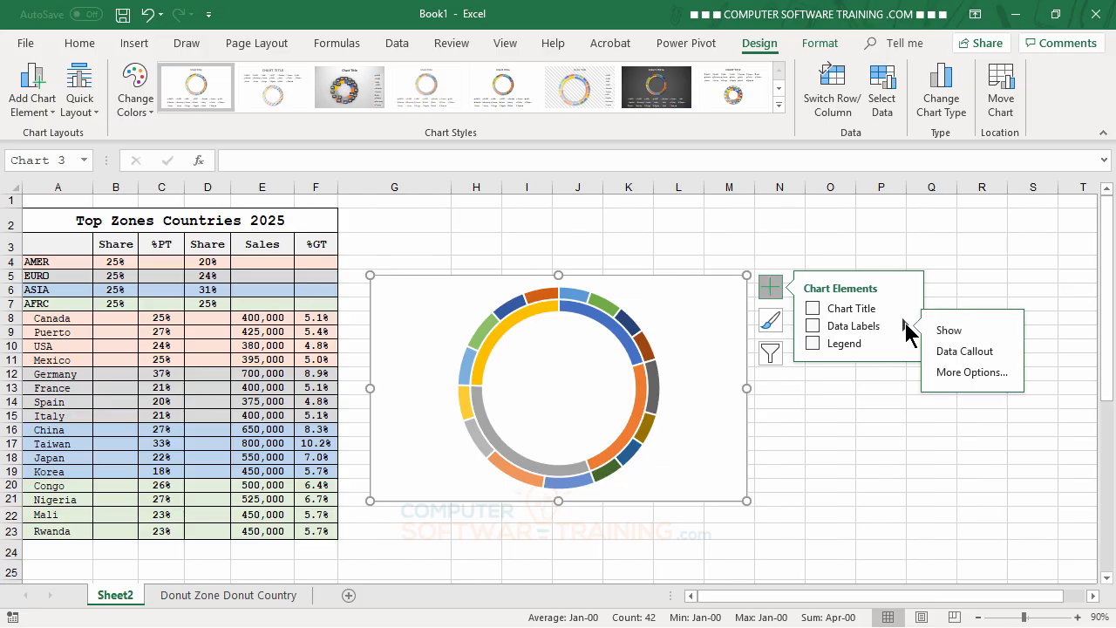
click(969, 377)
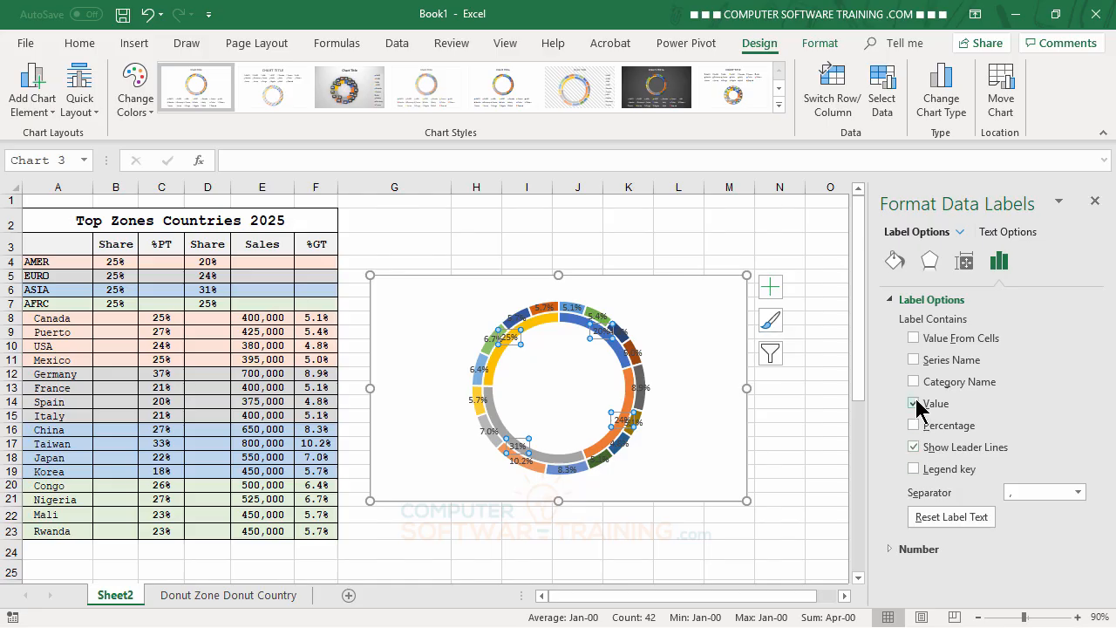
click(916, 404)
click(914, 426)
click(914, 382)
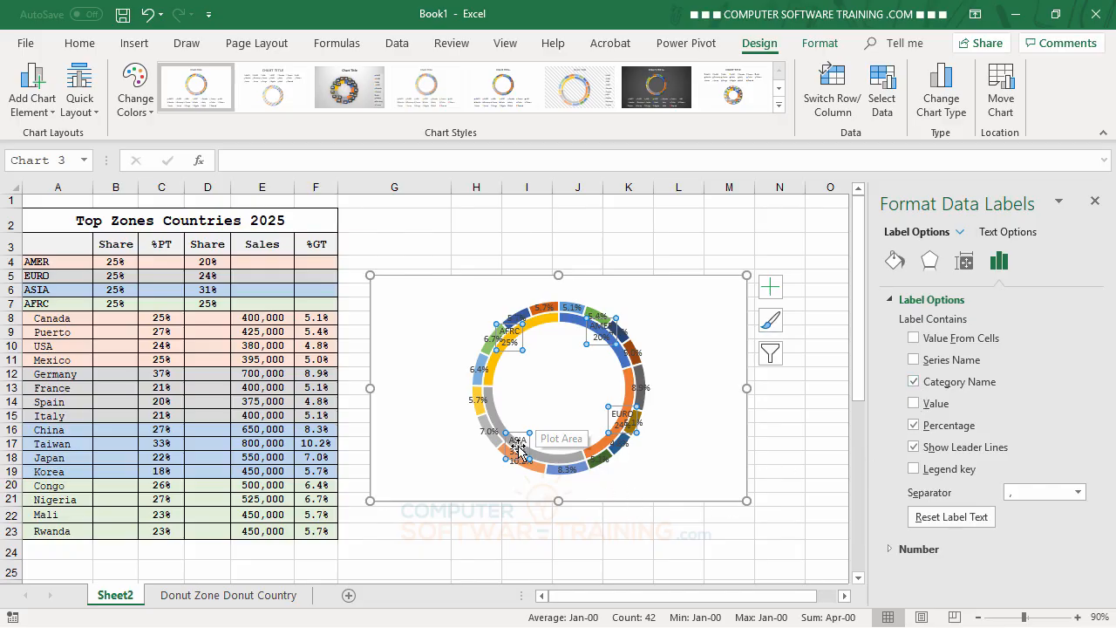
Set the outer country ring's labels to show category name and percentage instead of value, and close the formatting options.
click(543, 308)
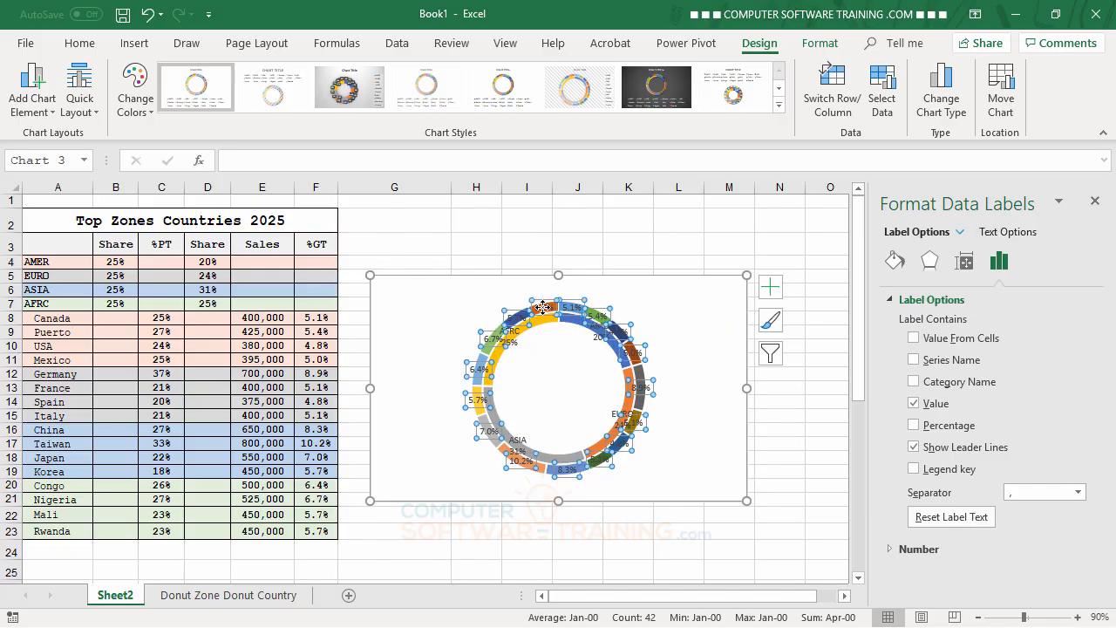
click(915, 405)
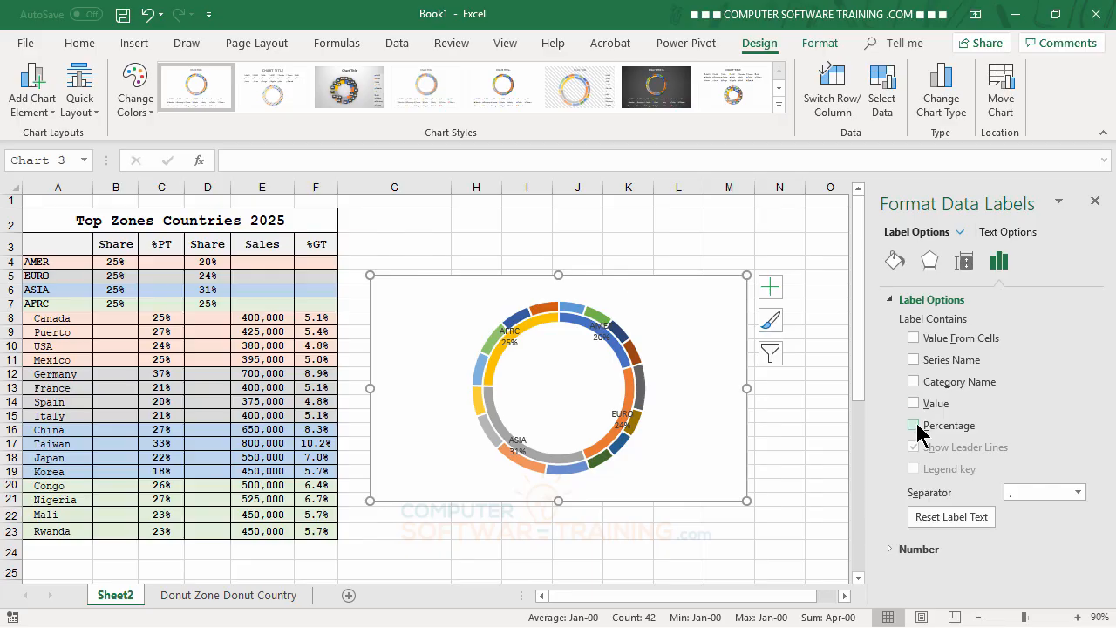
click(914, 425)
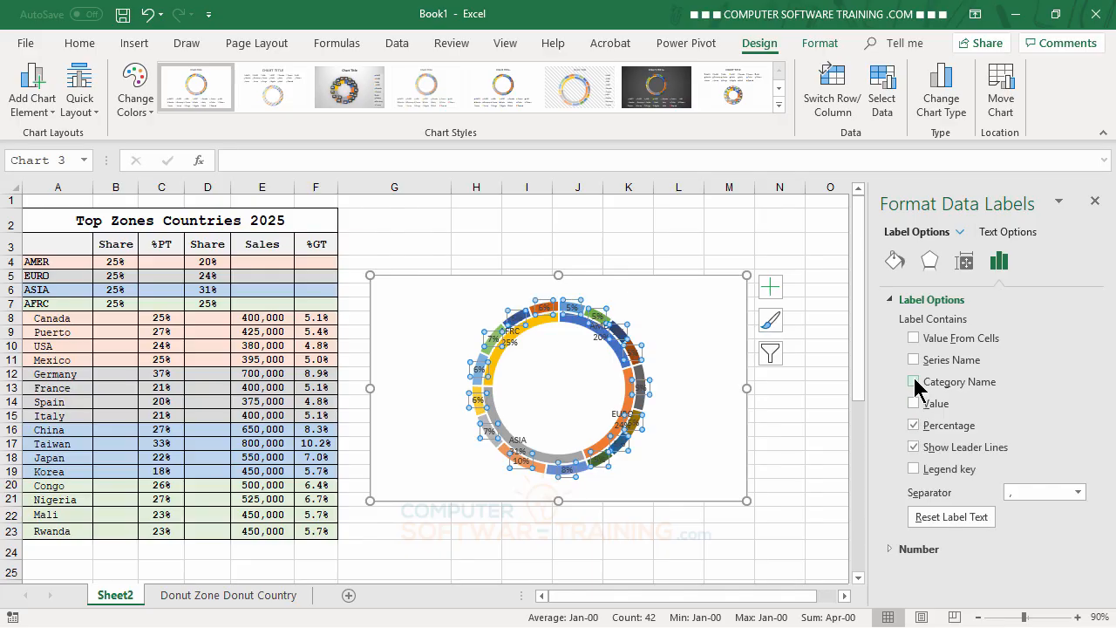
click(914, 382)
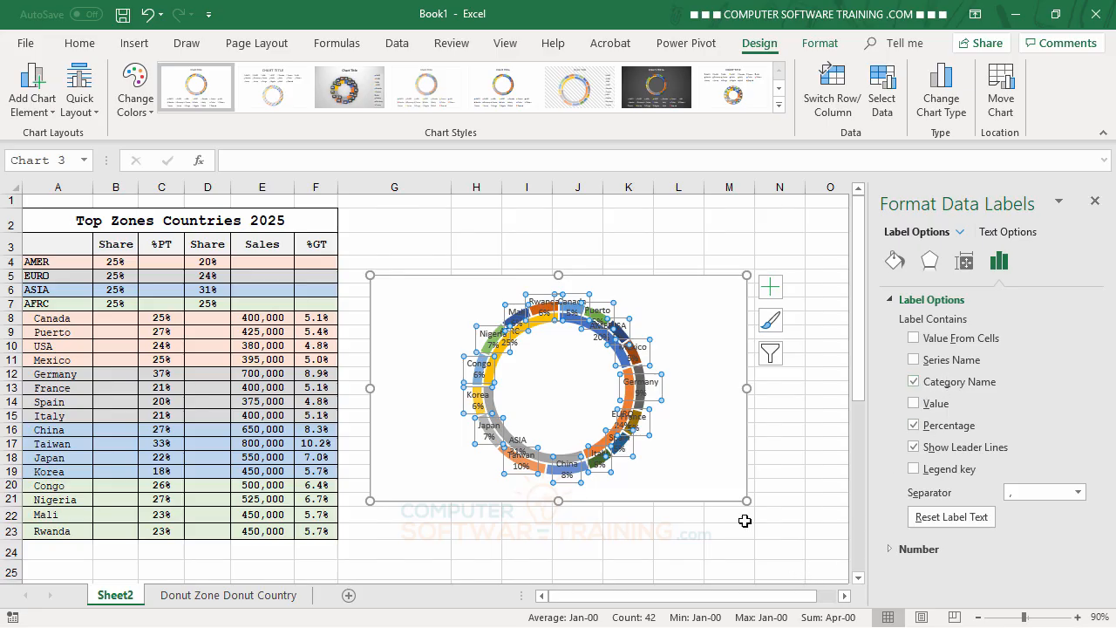
click(711, 449)
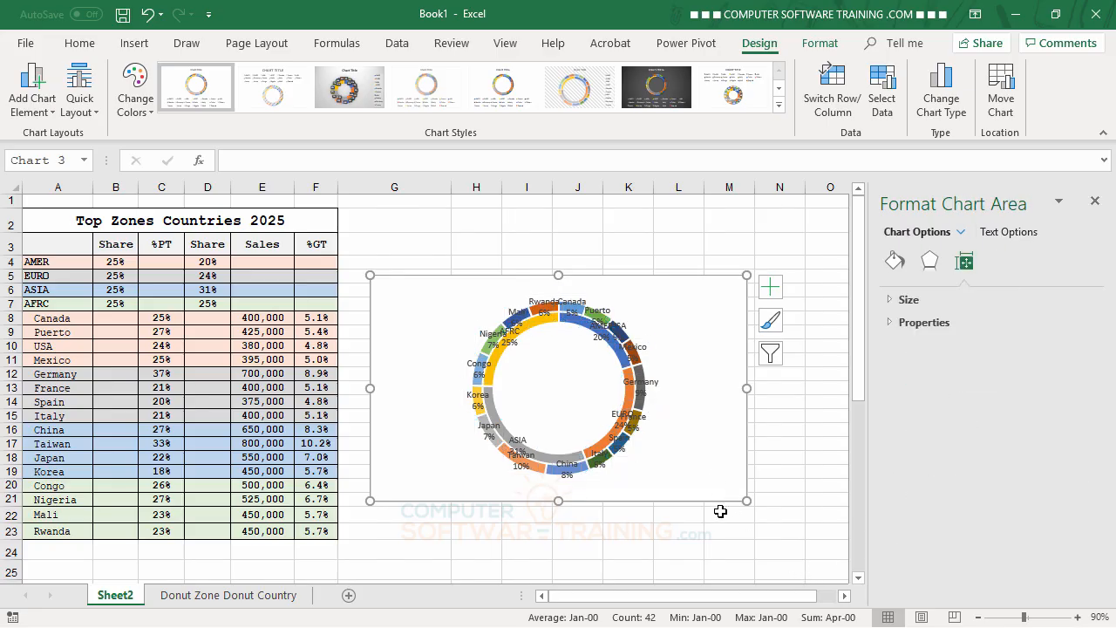
click(1095, 201)
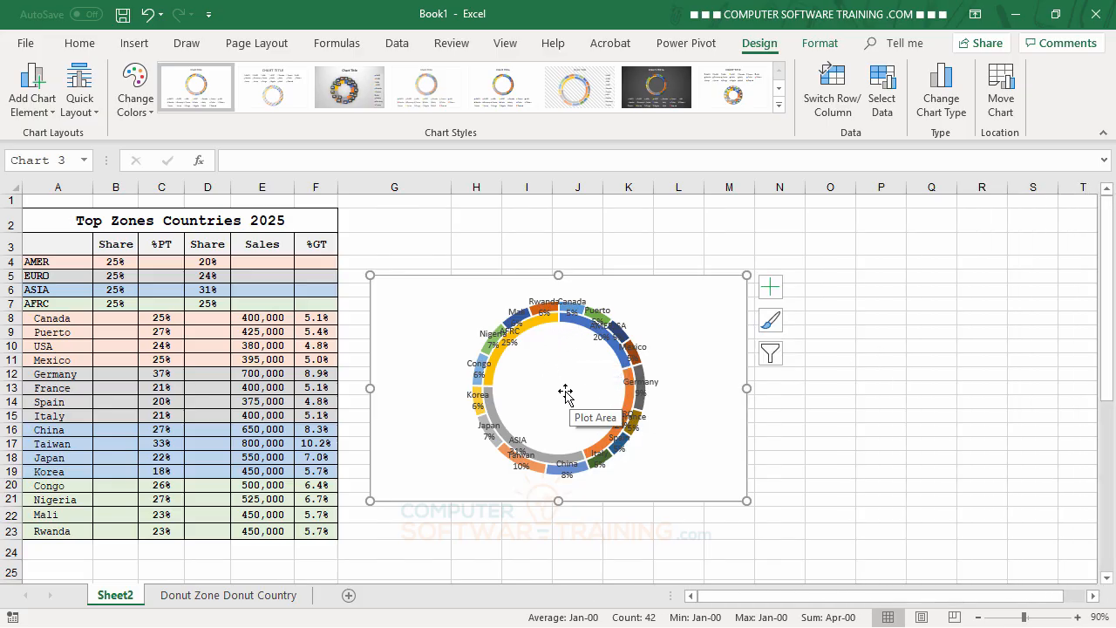
Reduce the doughnut hole size of the chart's rings to 11%.
double_click(550, 326)
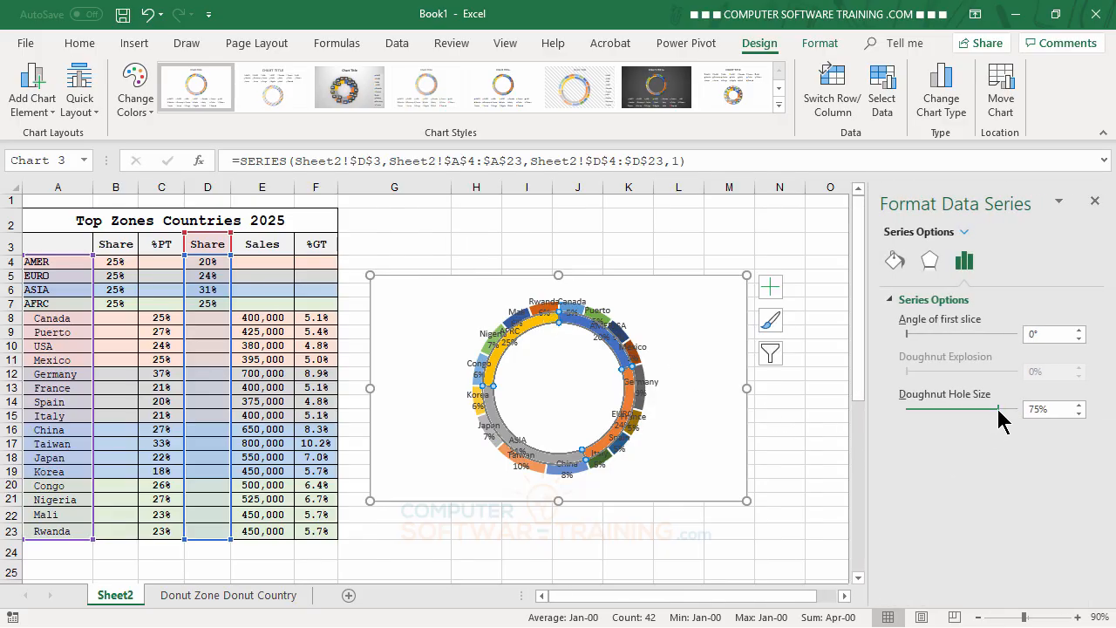
drag(999, 412, 909, 425)
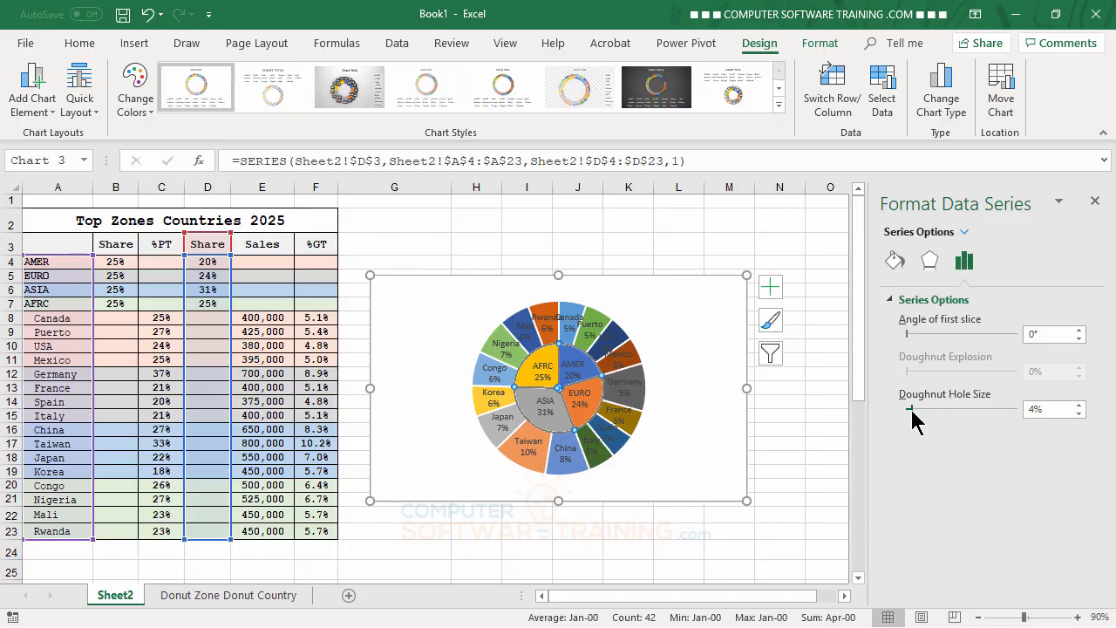
drag(915, 414, 928, 429)
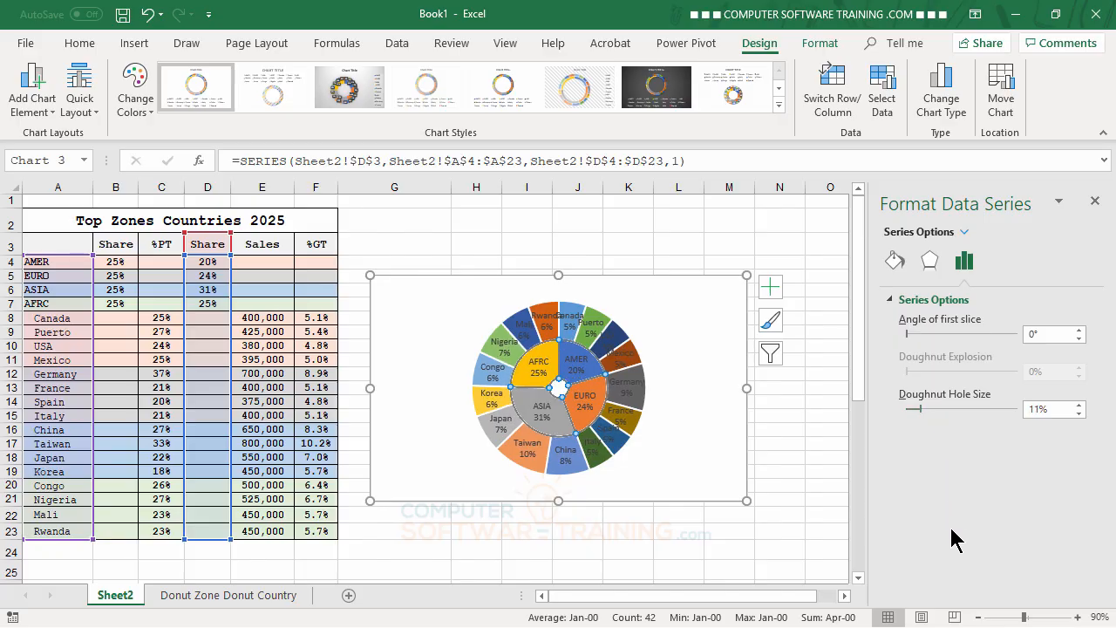
Increase the chart's height to 4.1 inches and move the chart up beside the data table.
click(635, 277)
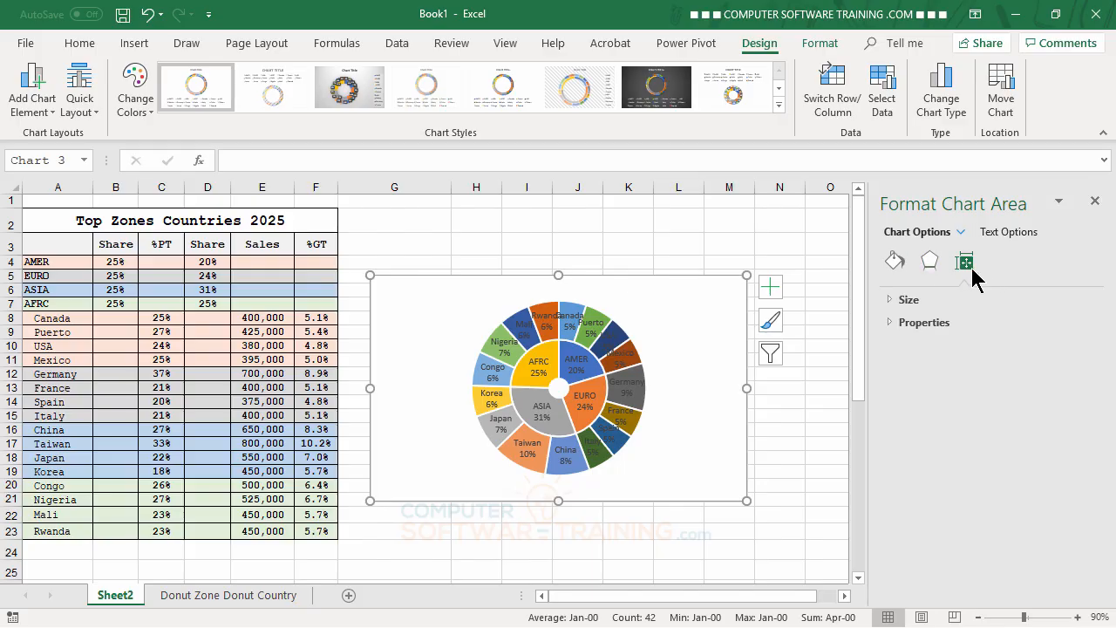
click(909, 300)
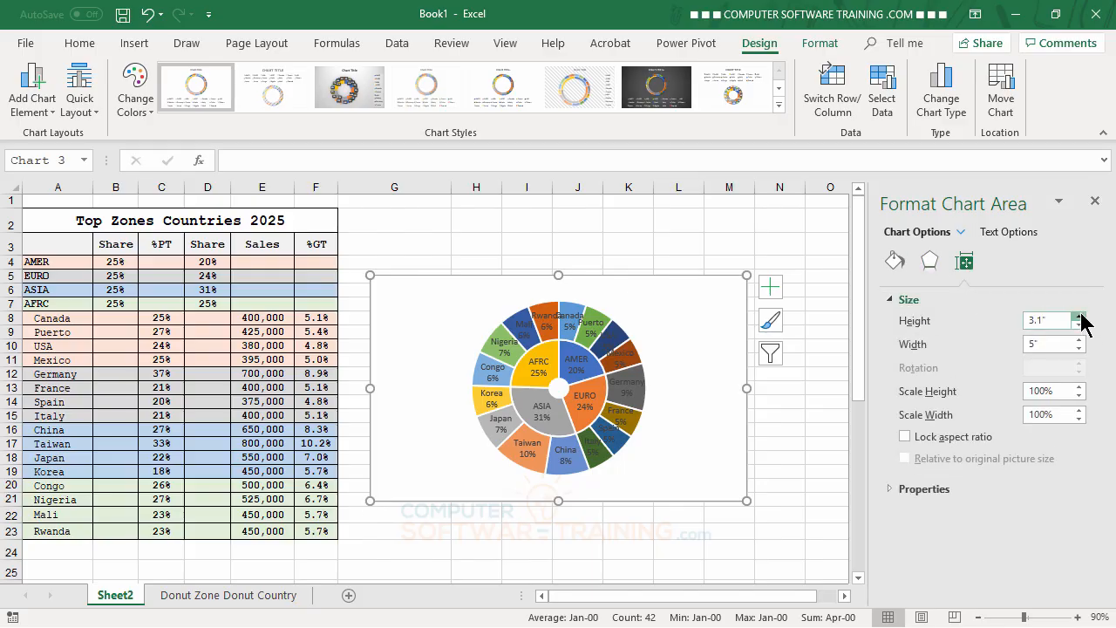
click(1079, 317)
click(1080, 317)
click(1080, 317)
click(1080, 317)
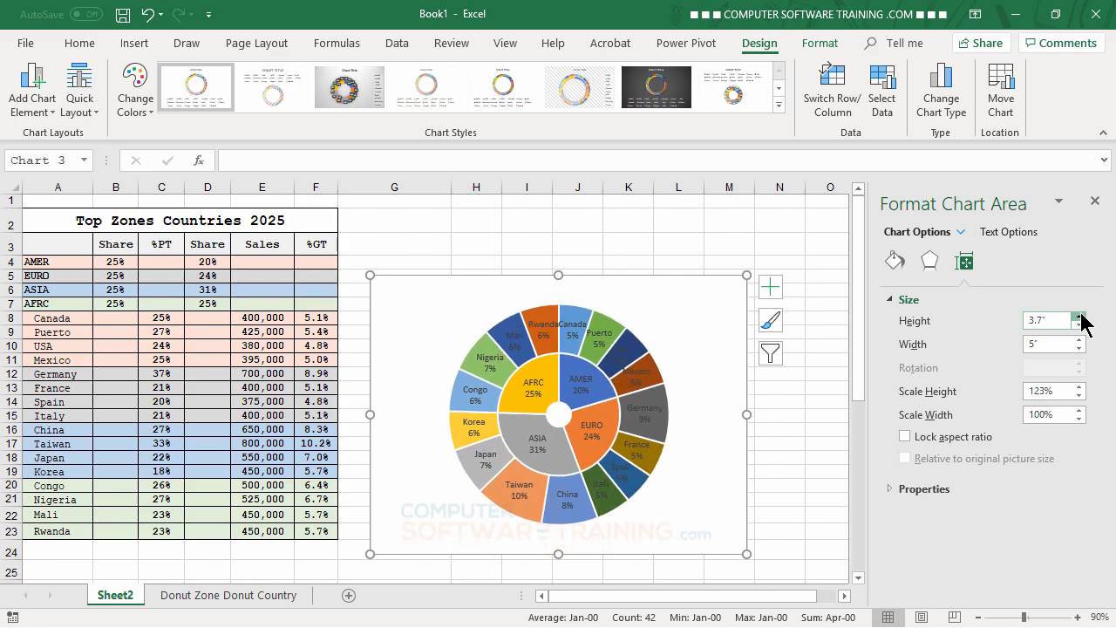
click(1079, 318)
click(1080, 318)
click(1080, 318)
click(1080, 317)
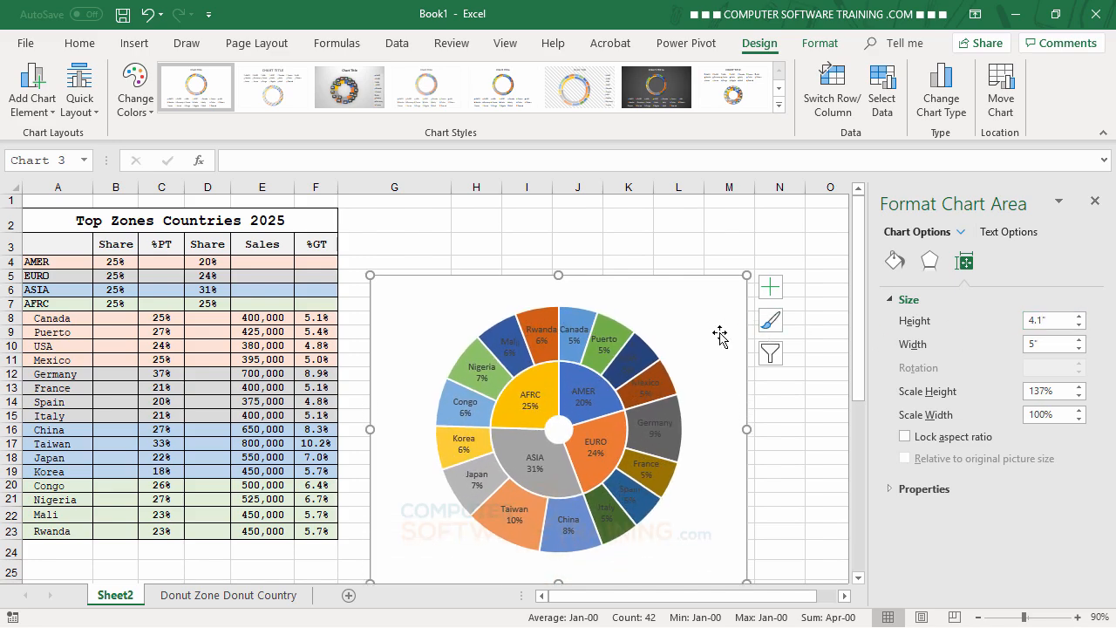
drag(720, 338, 705, 235)
Set the chart's height and width both to 5.1 inches.
click(1079, 317)
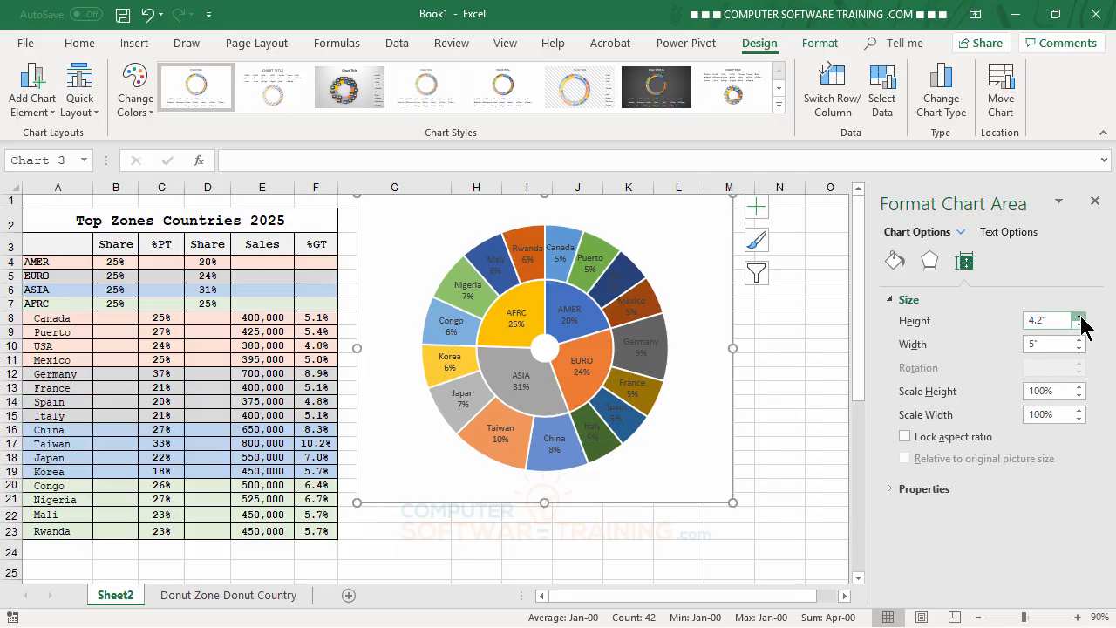
click(1079, 317)
click(1079, 318)
click(1080, 317)
click(1079, 317)
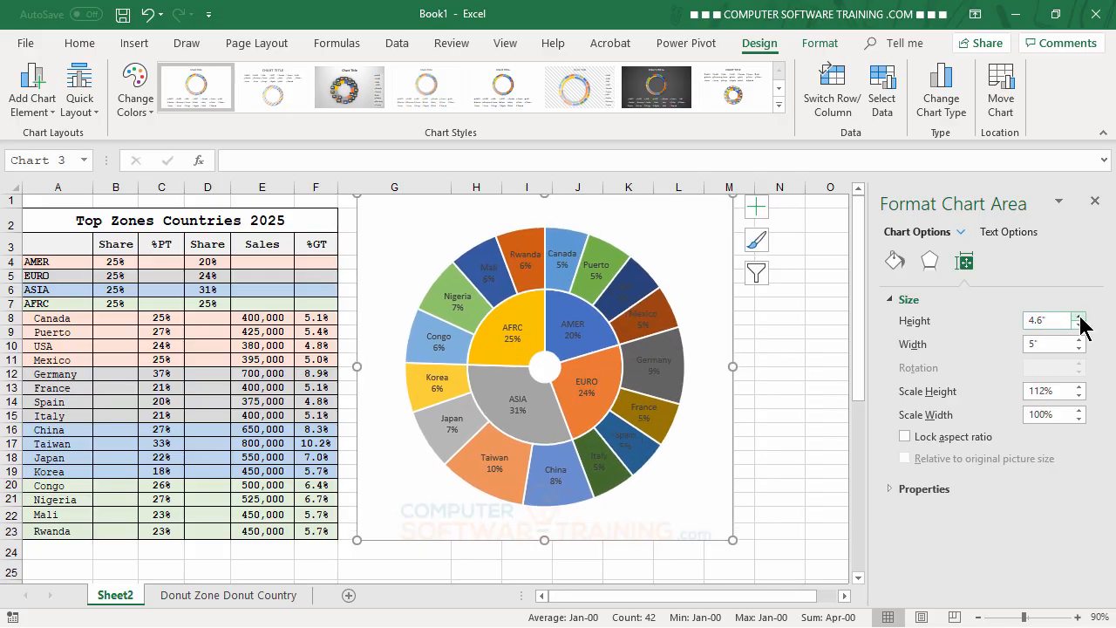
click(1079, 318)
click(1080, 318)
click(1080, 317)
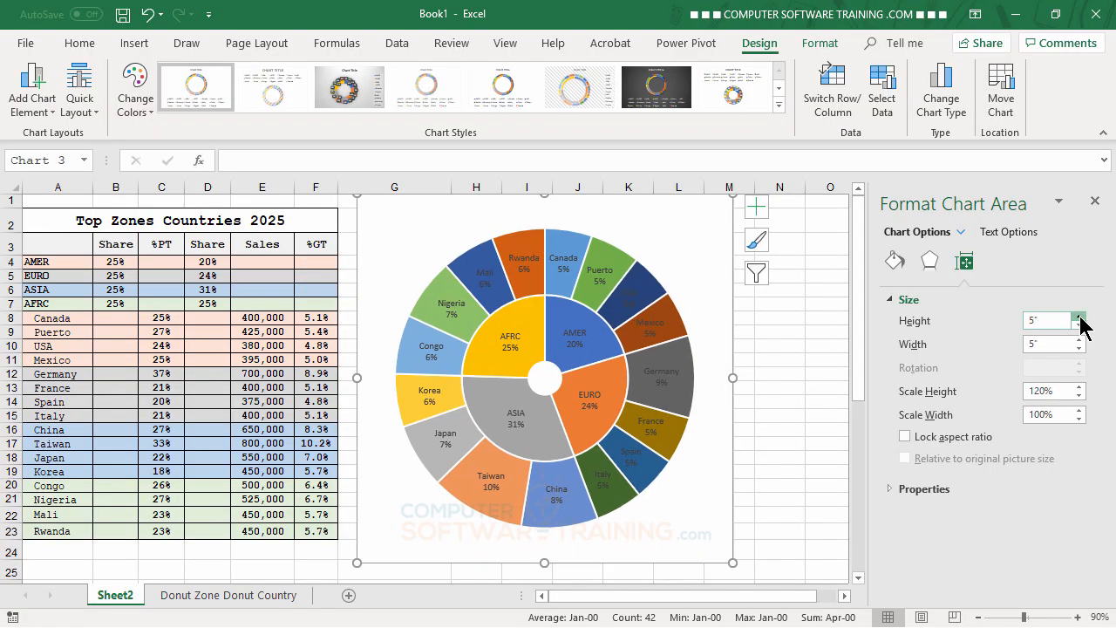
click(1080, 317)
click(1080, 318)
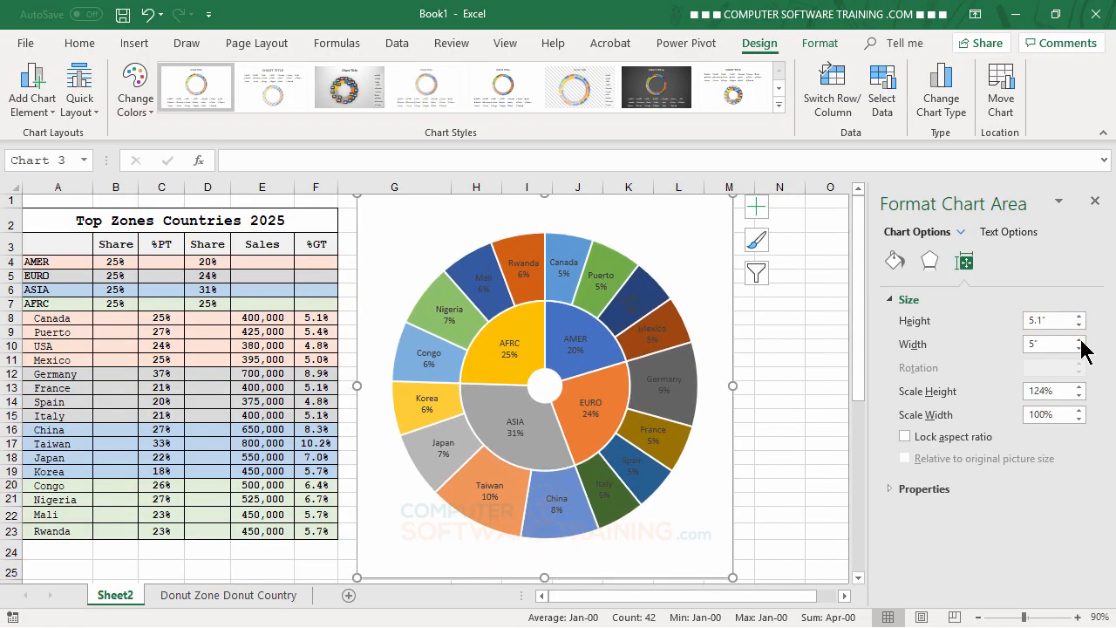
click(1080, 340)
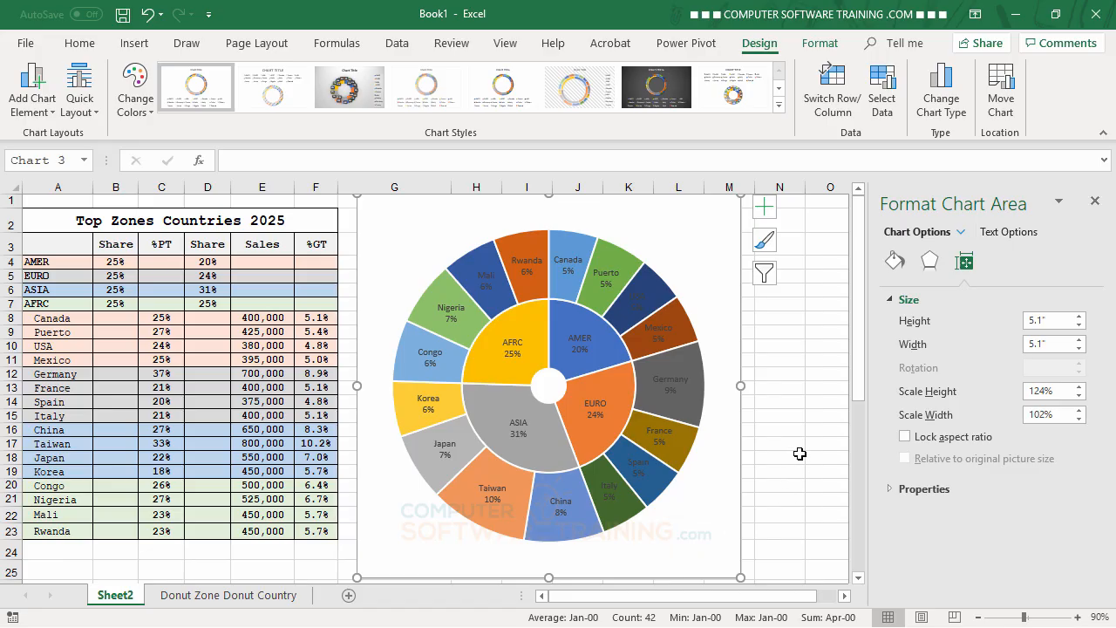
Make the outer country ring's data labels bold and black.
click(446, 311)
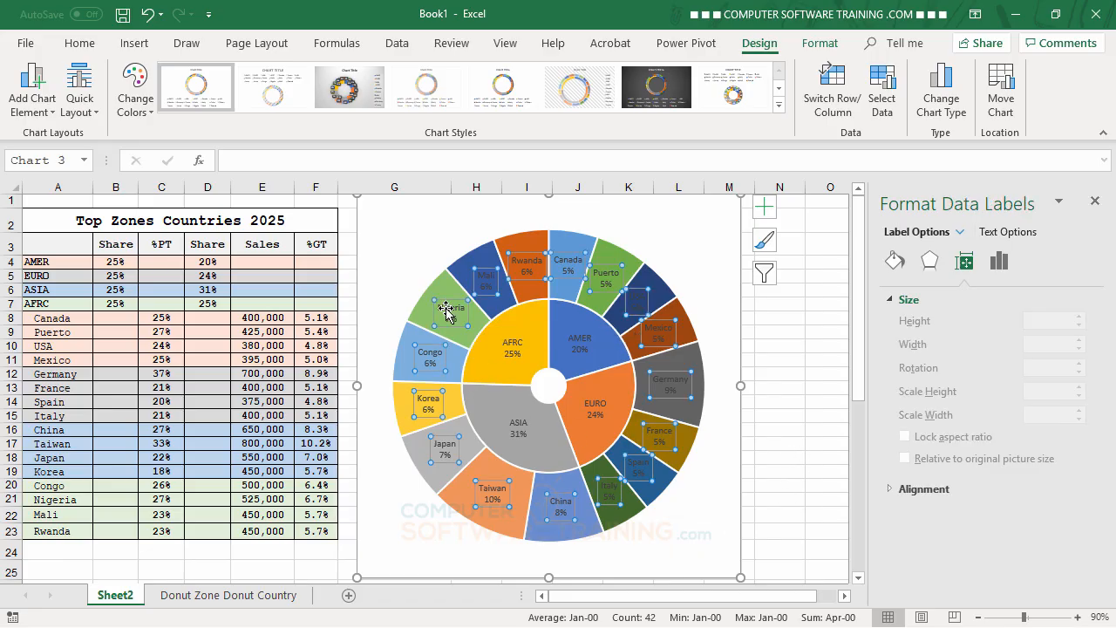
click(79, 43)
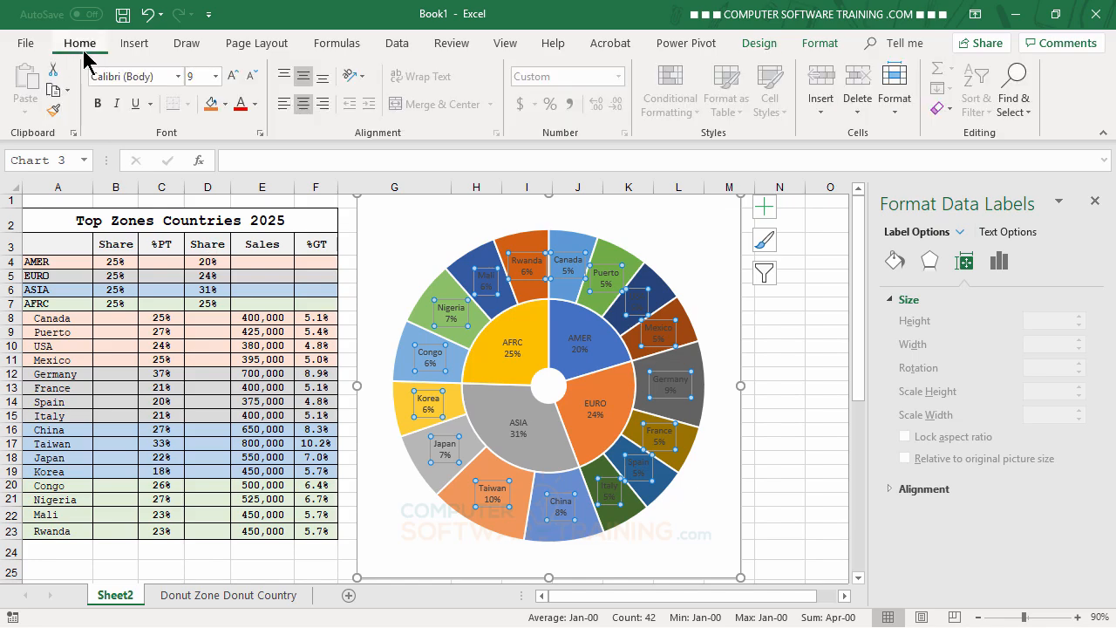
click(97, 104)
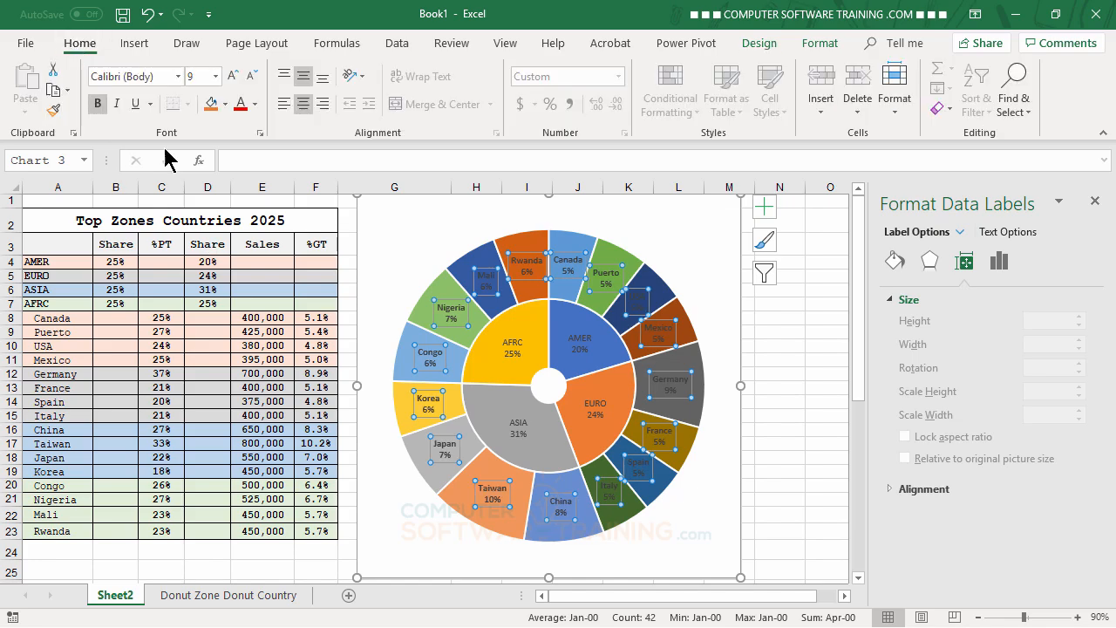
click(259, 104)
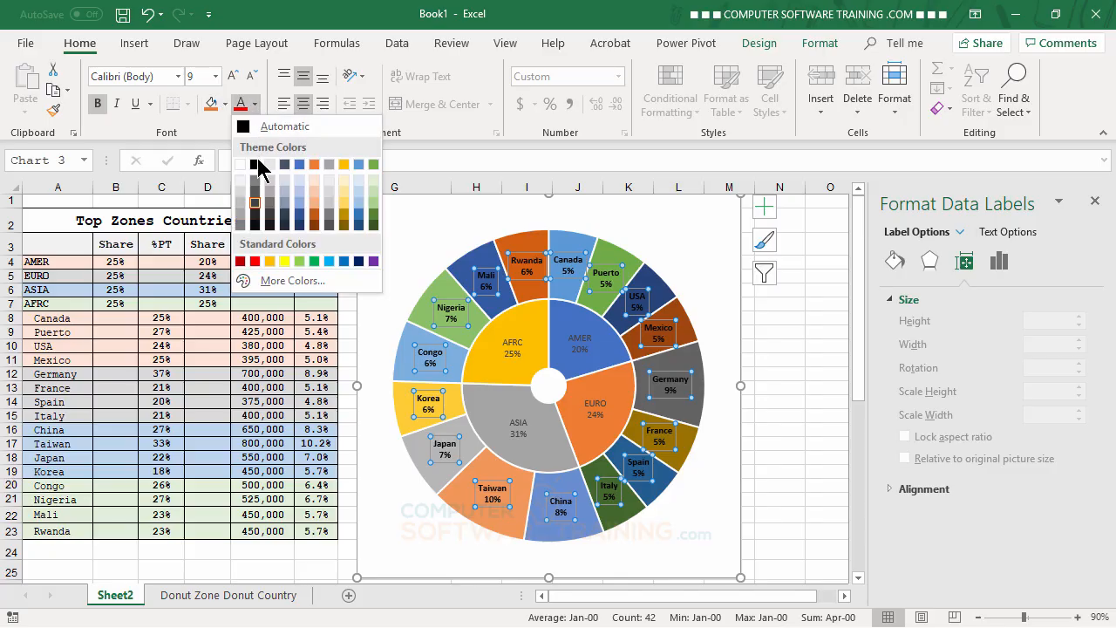
click(254, 162)
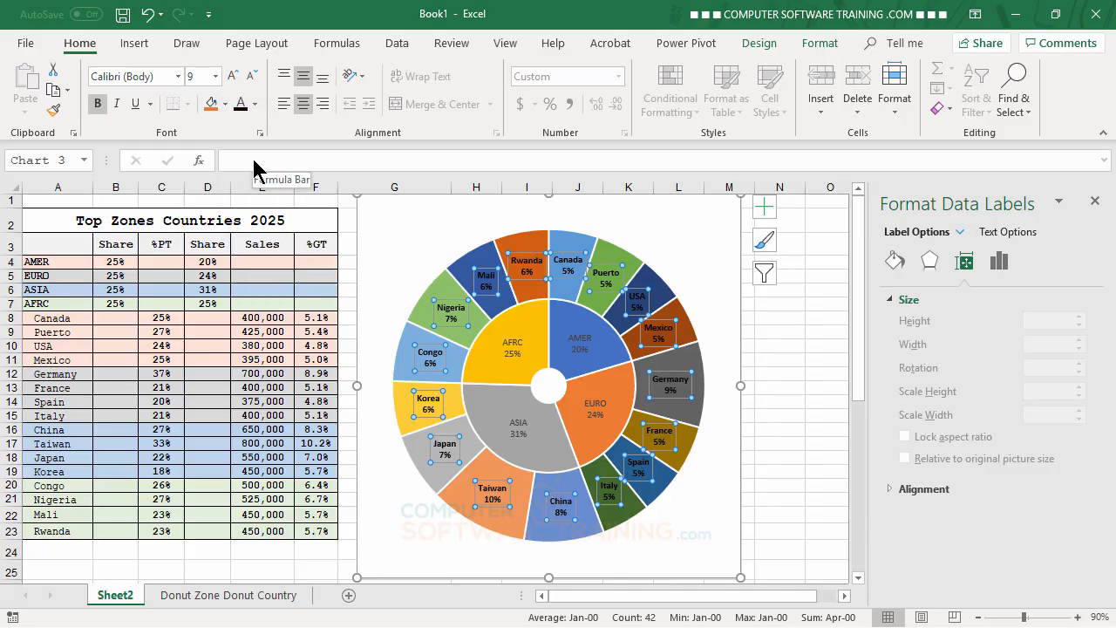
Make the inner zone ring's data labels black and increase their font size to 10.
click(512, 344)
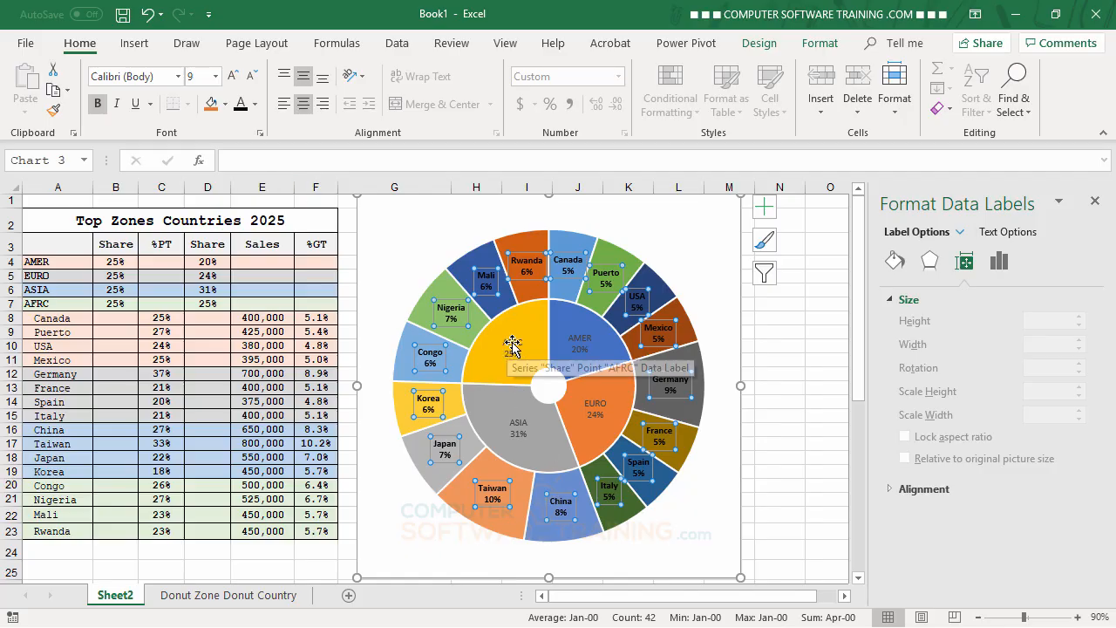
click(240, 104)
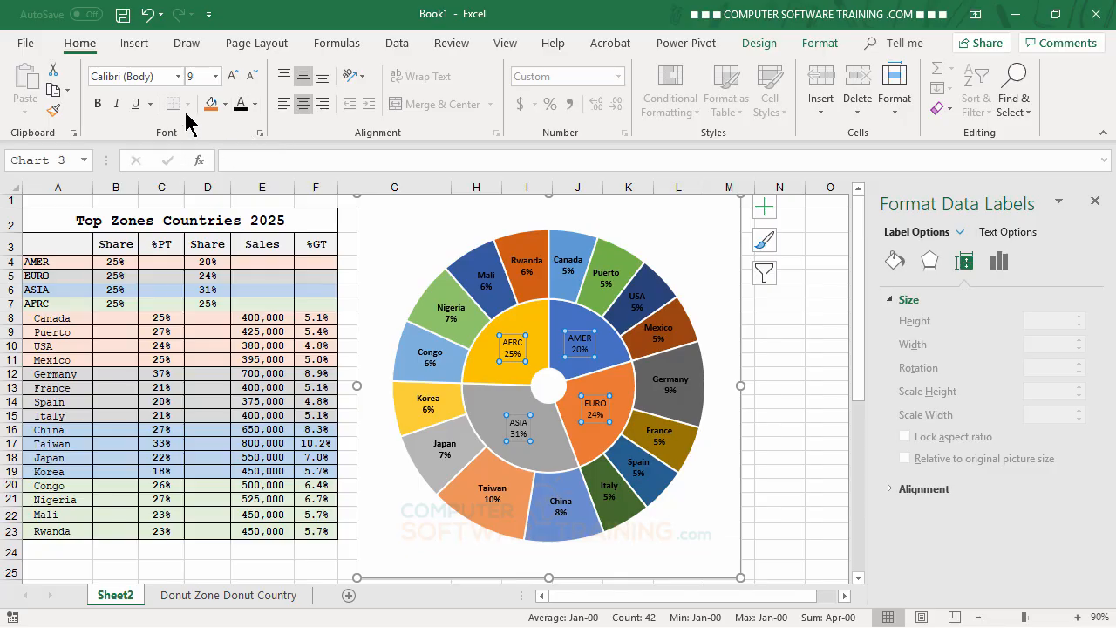
click(232, 78)
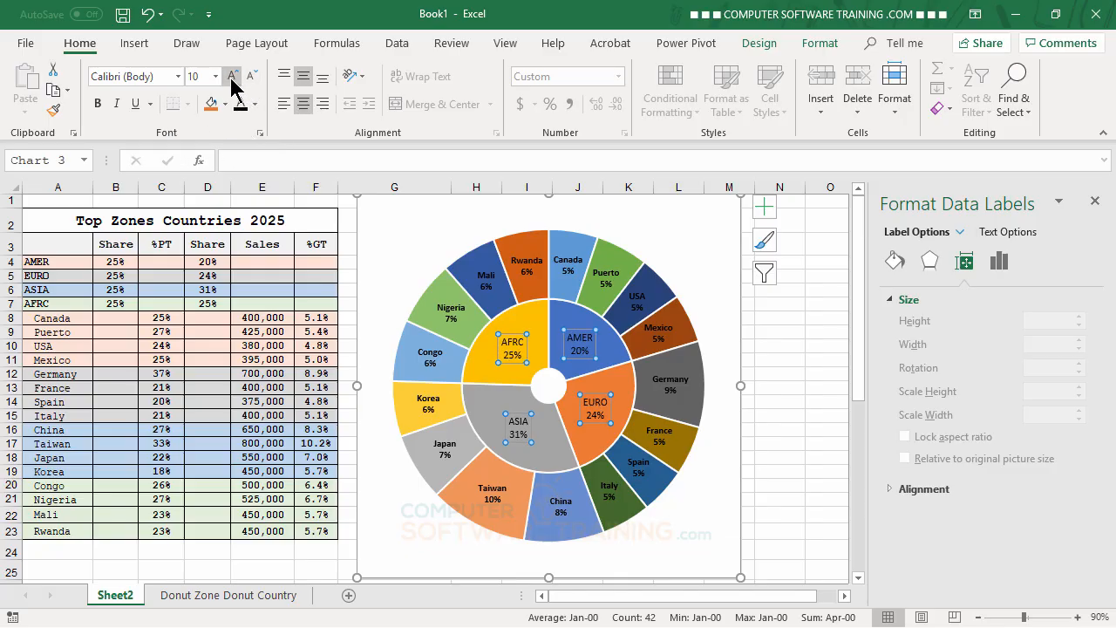
Increase the font size of the outer country ring's labels to 10.5 and deselect the chart.
click(450, 312)
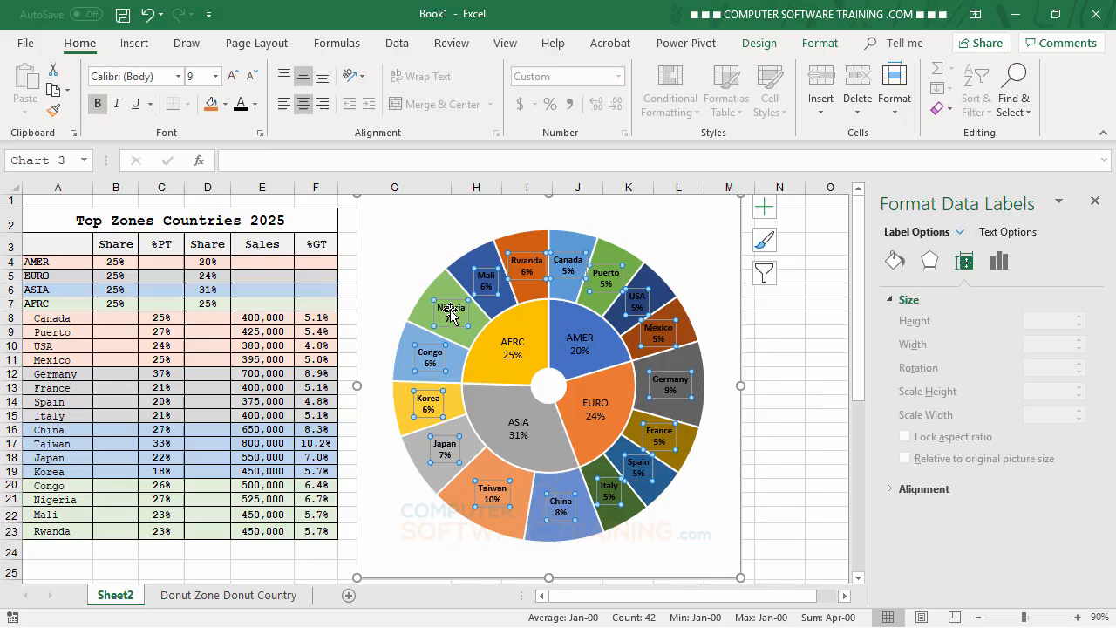
click(232, 78)
click(231, 77)
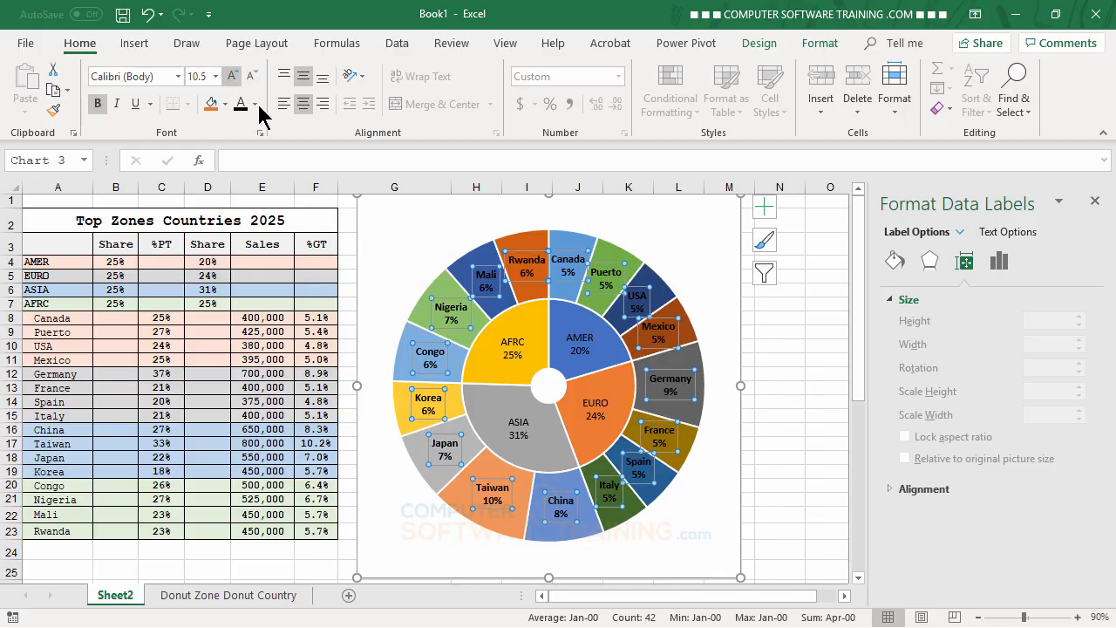
click(798, 402)
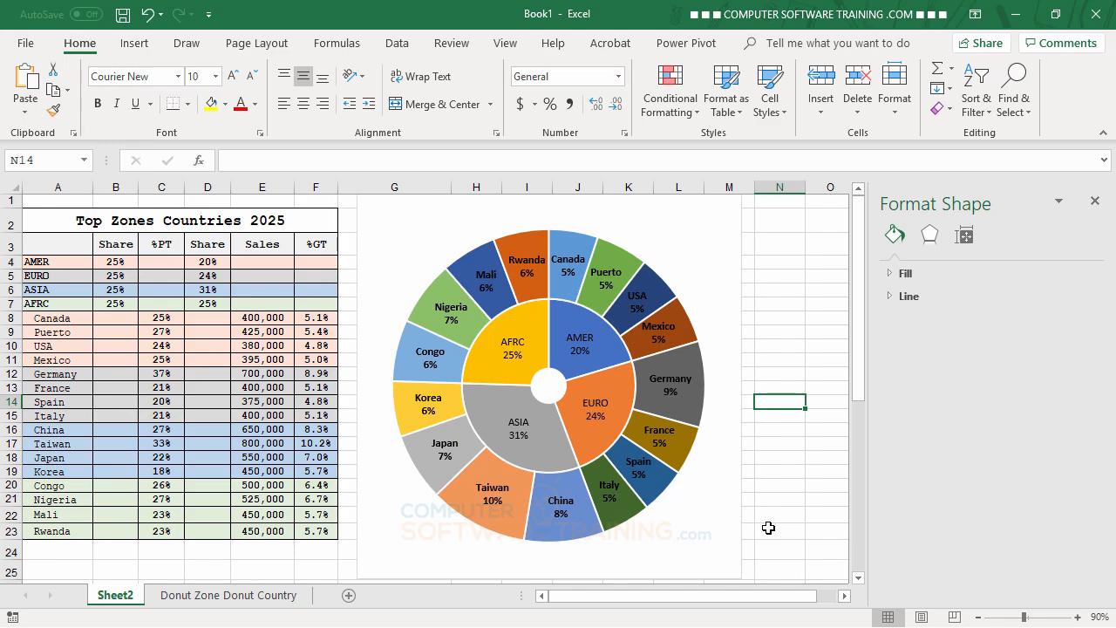
Set the chart area to no fill and no border line, close the formatting options and deselect the chart.
mouse_move(532, 334)
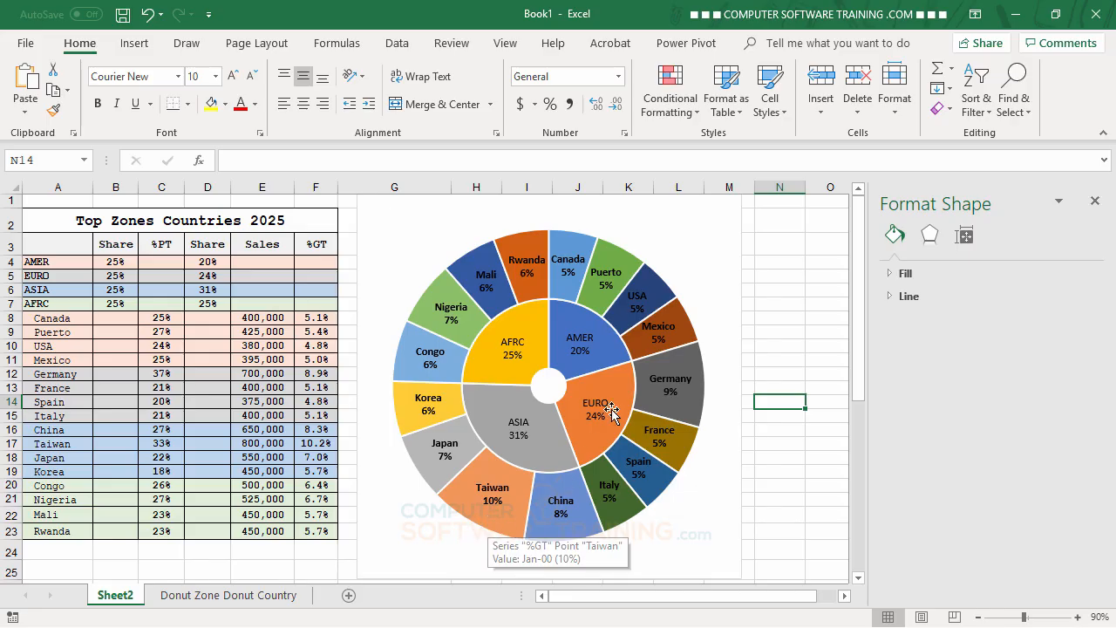
click(691, 229)
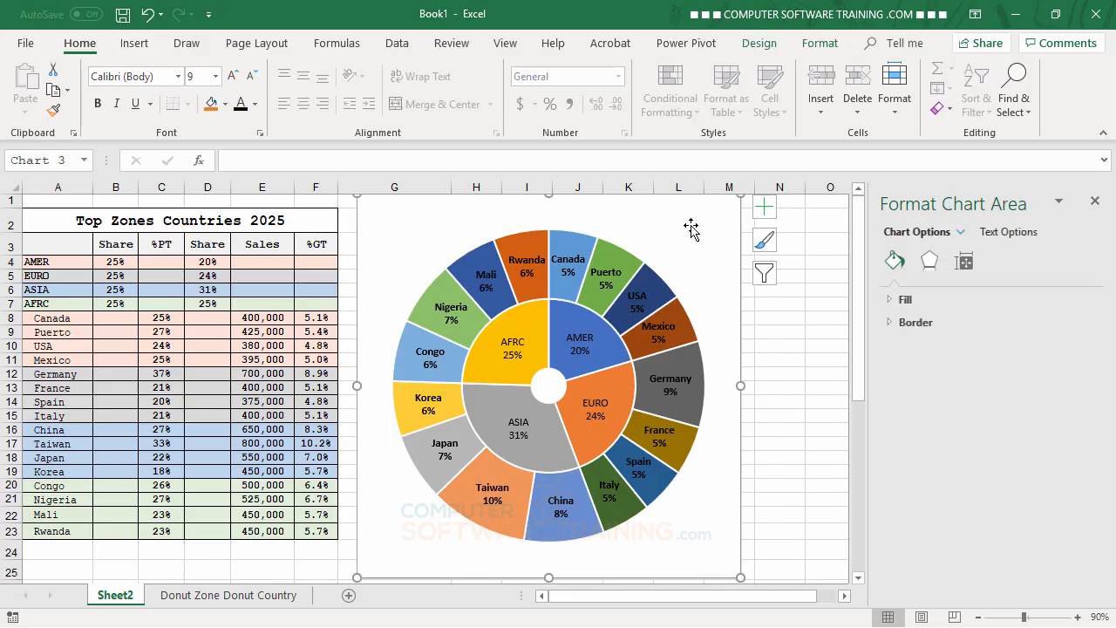
click(890, 301)
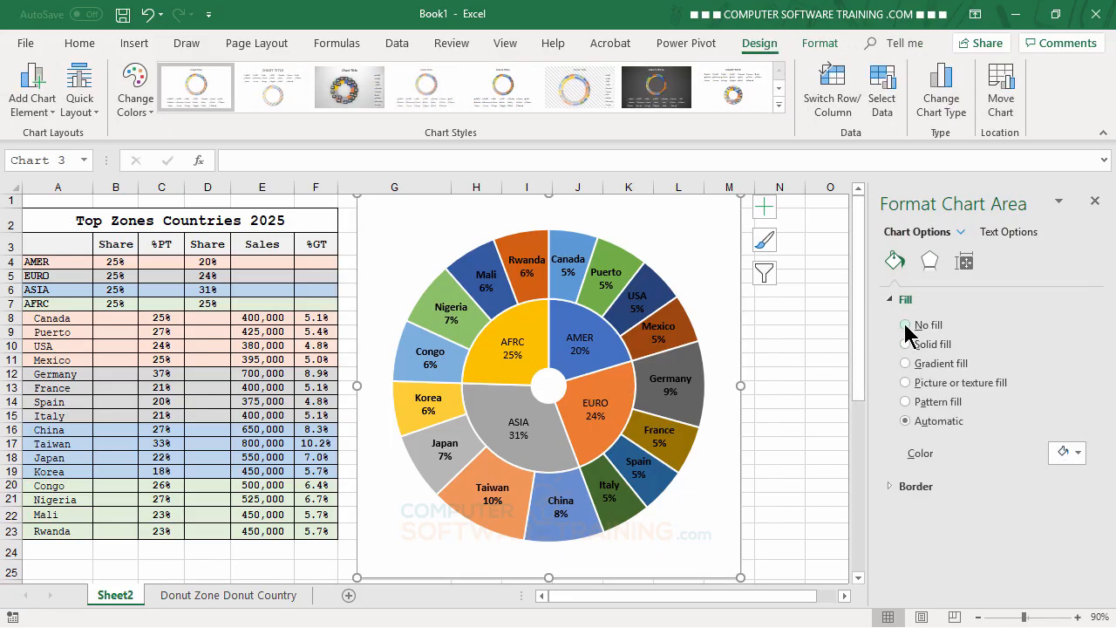
click(905, 325)
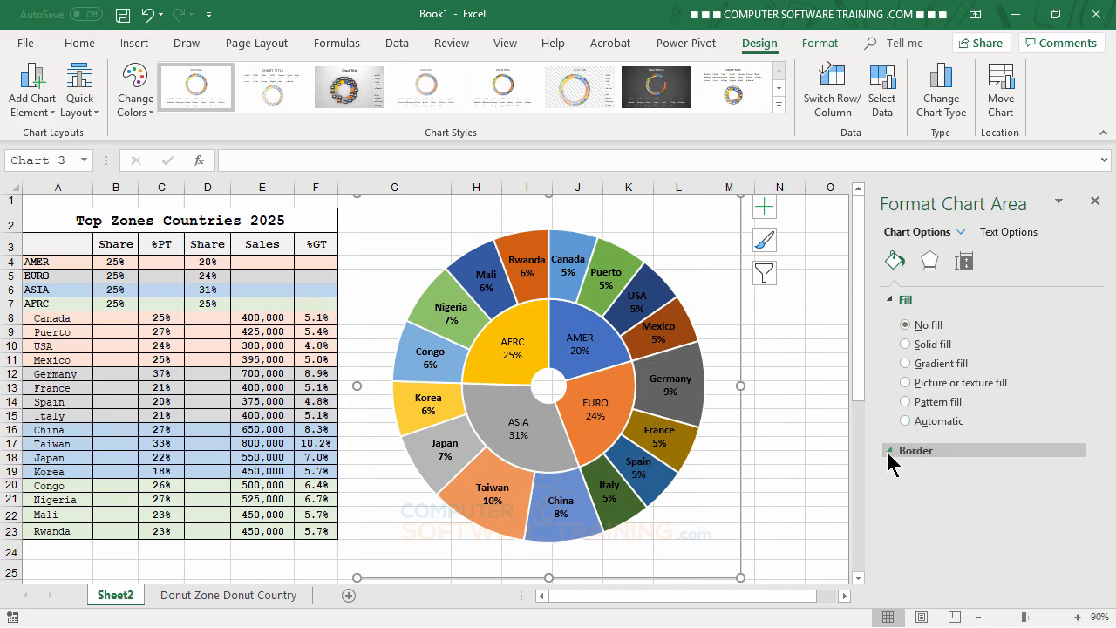
click(891, 453)
click(906, 478)
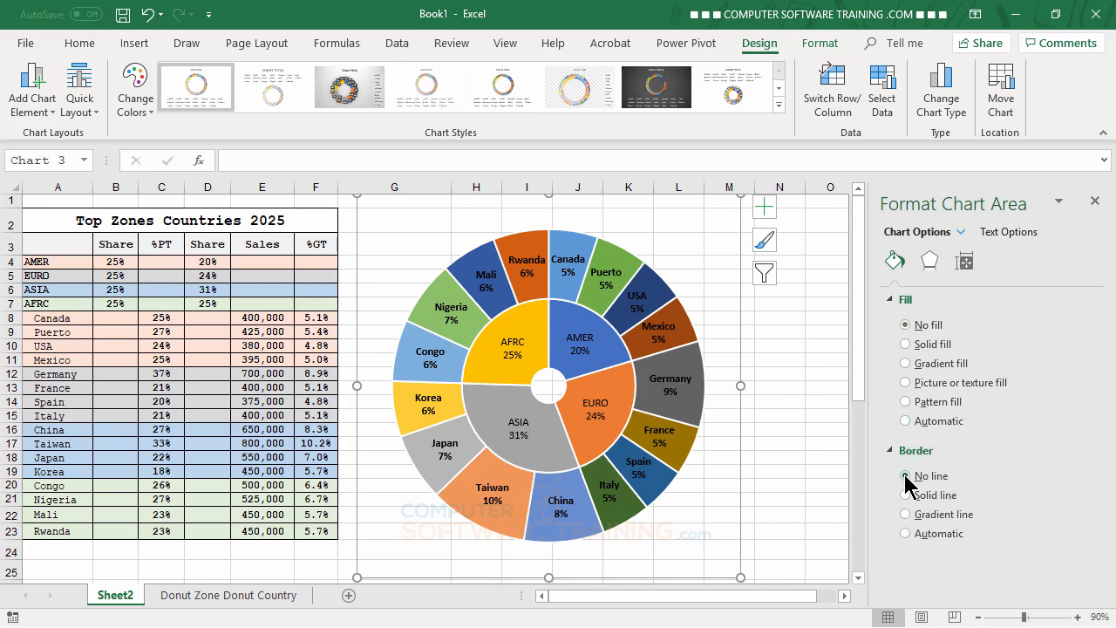
click(1095, 201)
click(949, 346)
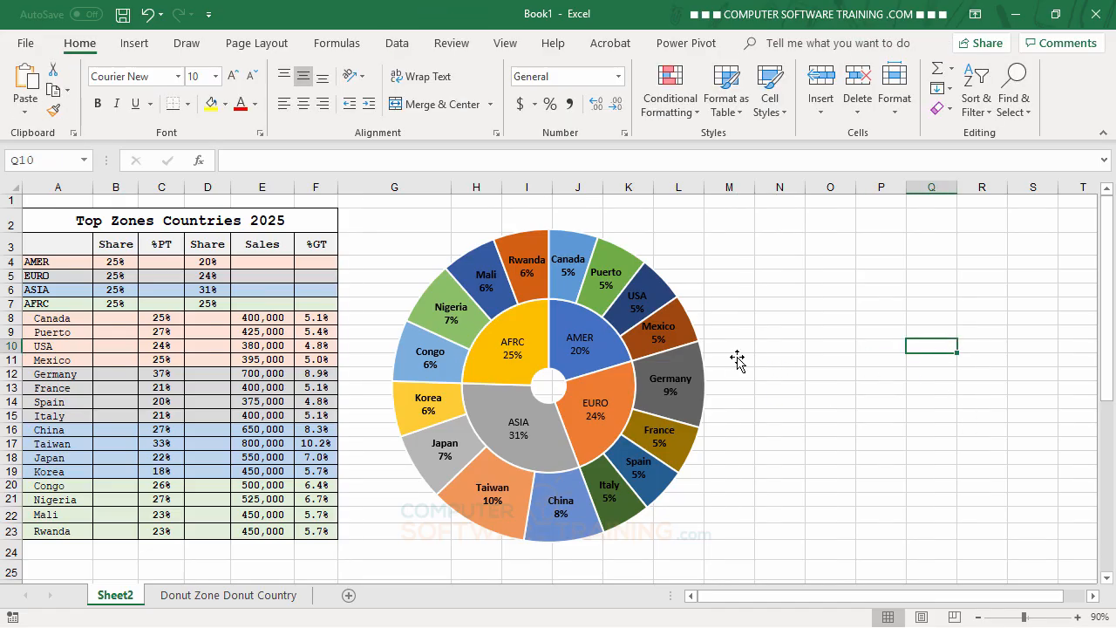
Shorten the chart from its lower edge to a height of about 4.63 inches.
click(724, 311)
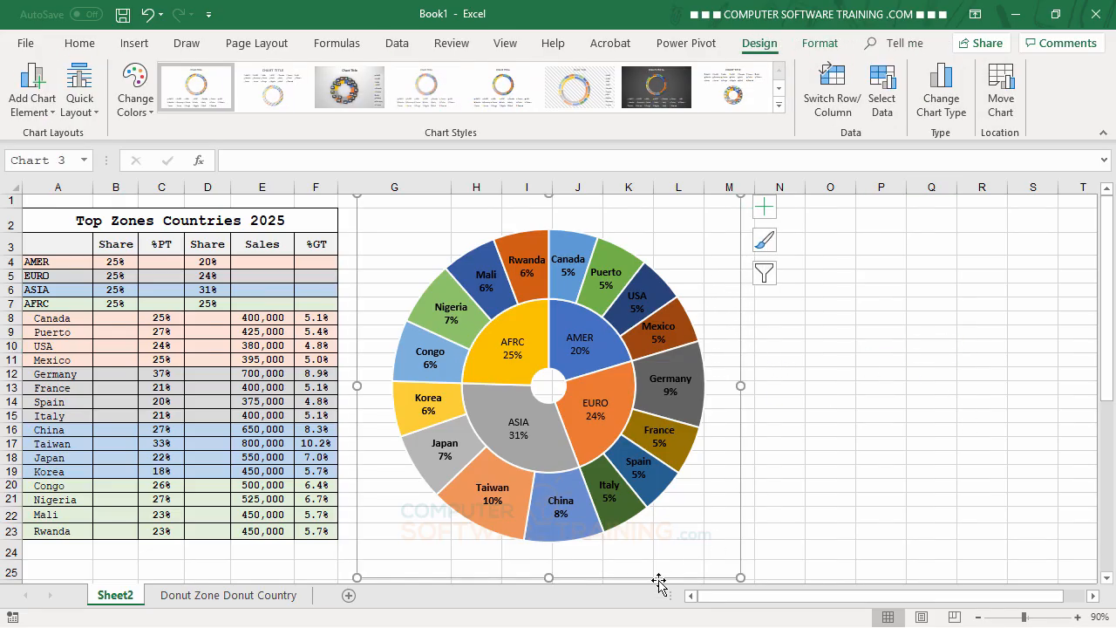
drag(549, 578, 548, 551)
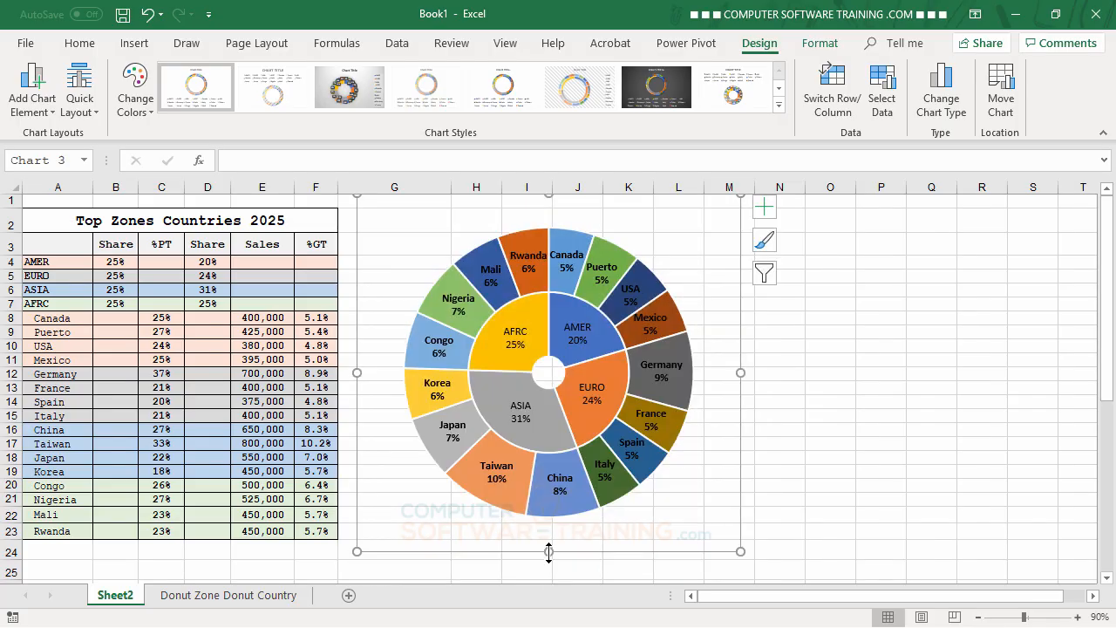
drag(547, 546, 546, 542)
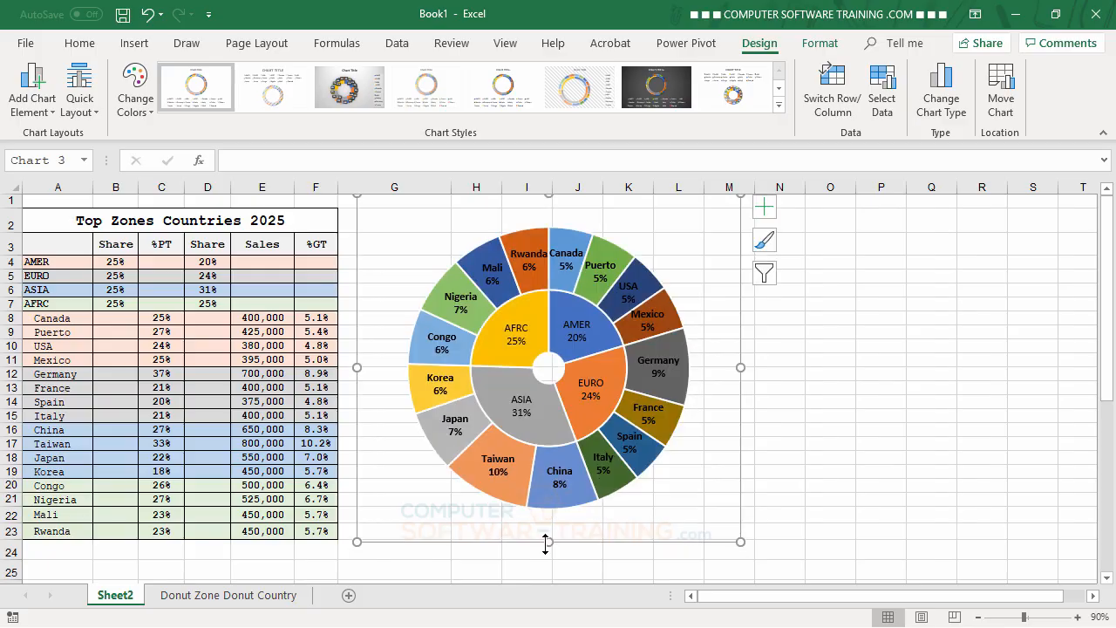
Set the chart area's height to 5 inches.
double_click(602, 543)
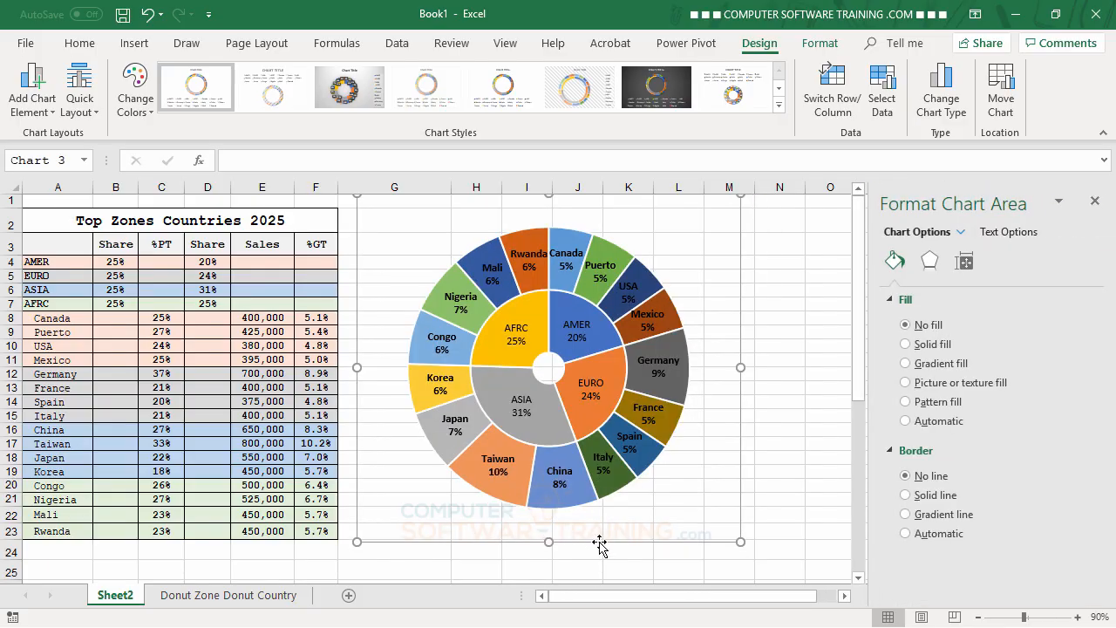
click(966, 264)
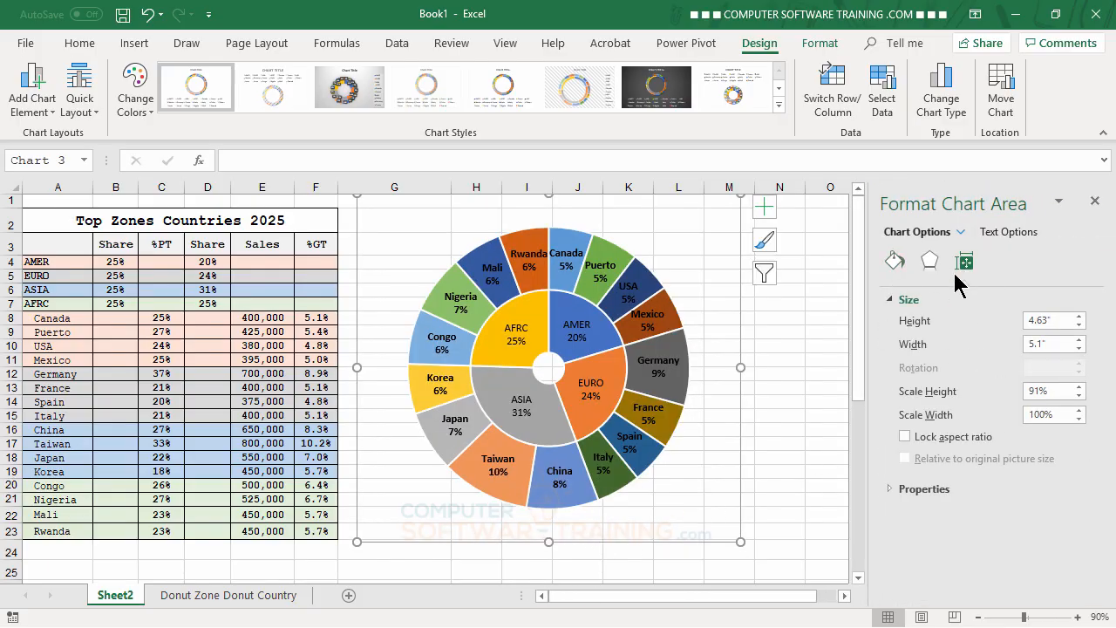
click(1078, 316)
click(1079, 317)
click(1079, 316)
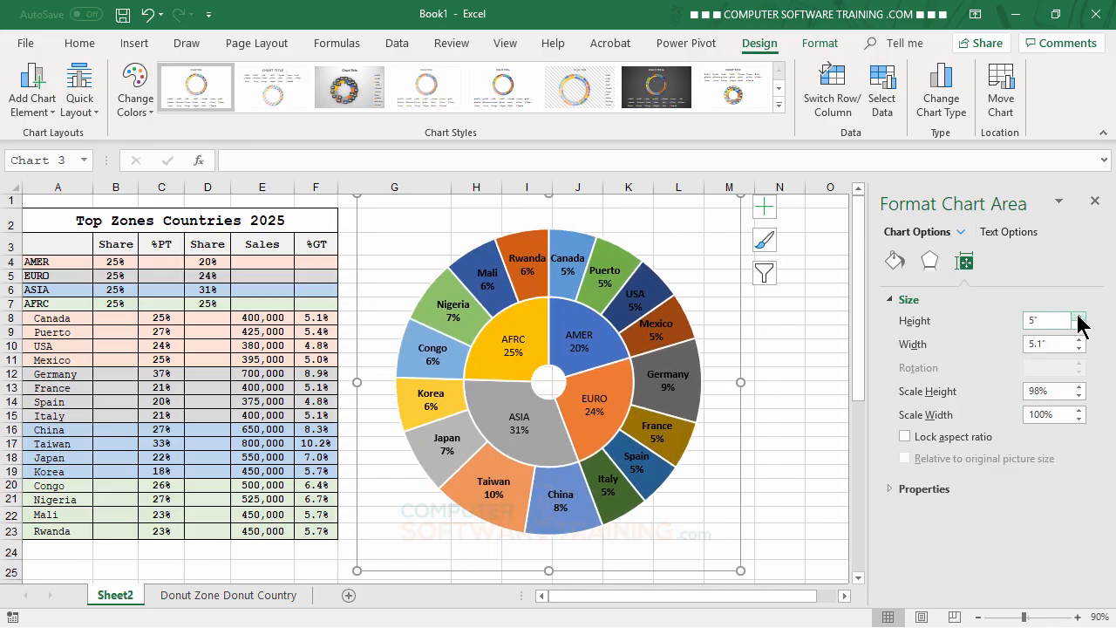
Set the chart area's height to 5.1 inches to match its width, and deselect the chart.
click(1079, 317)
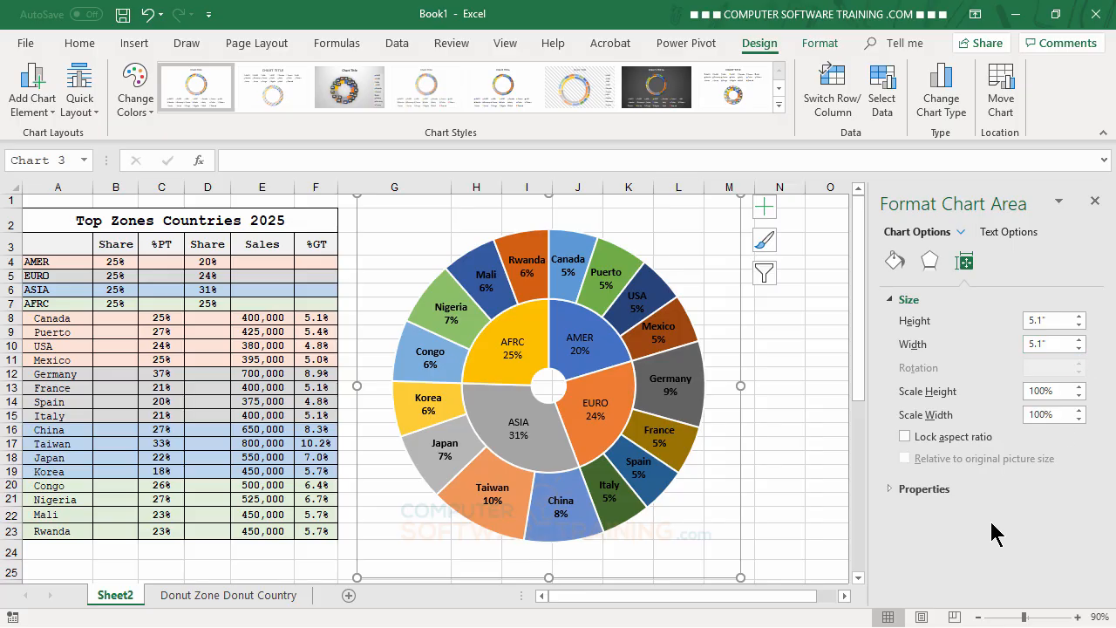
click(821, 365)
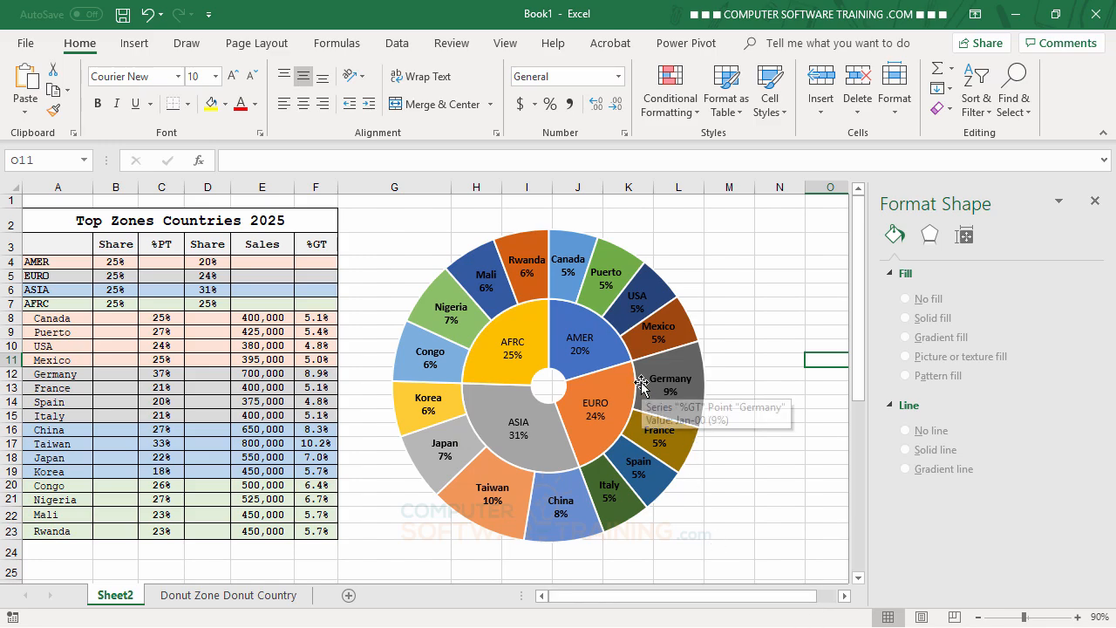
Apply the fourth preset shape effect in the first row to the outer country ring and deselect the chart.
mouse_move(671, 367)
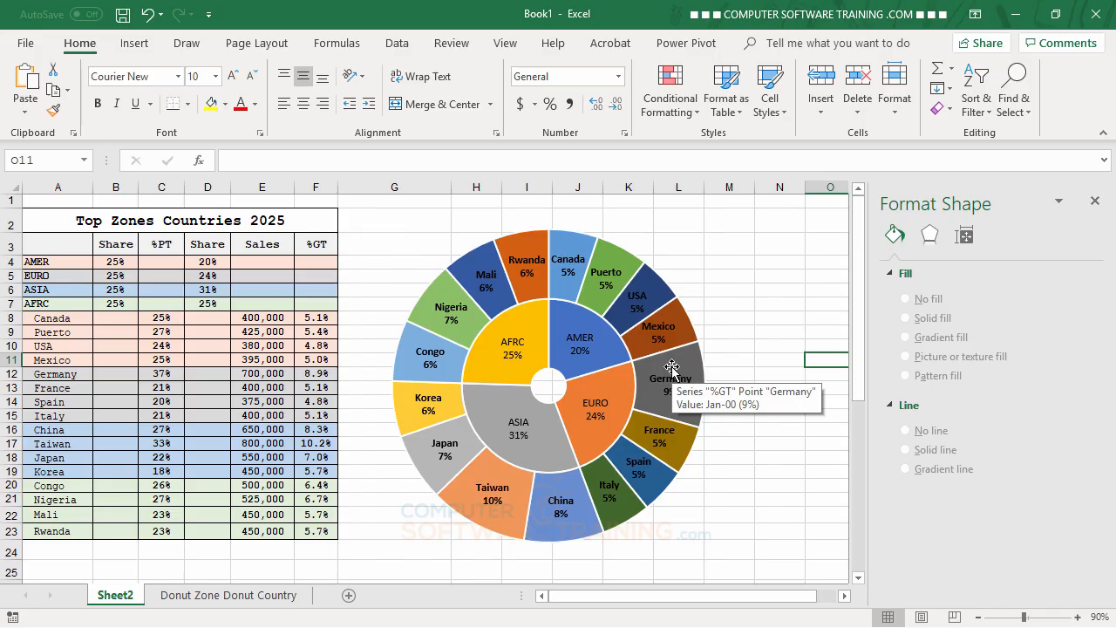
click(522, 251)
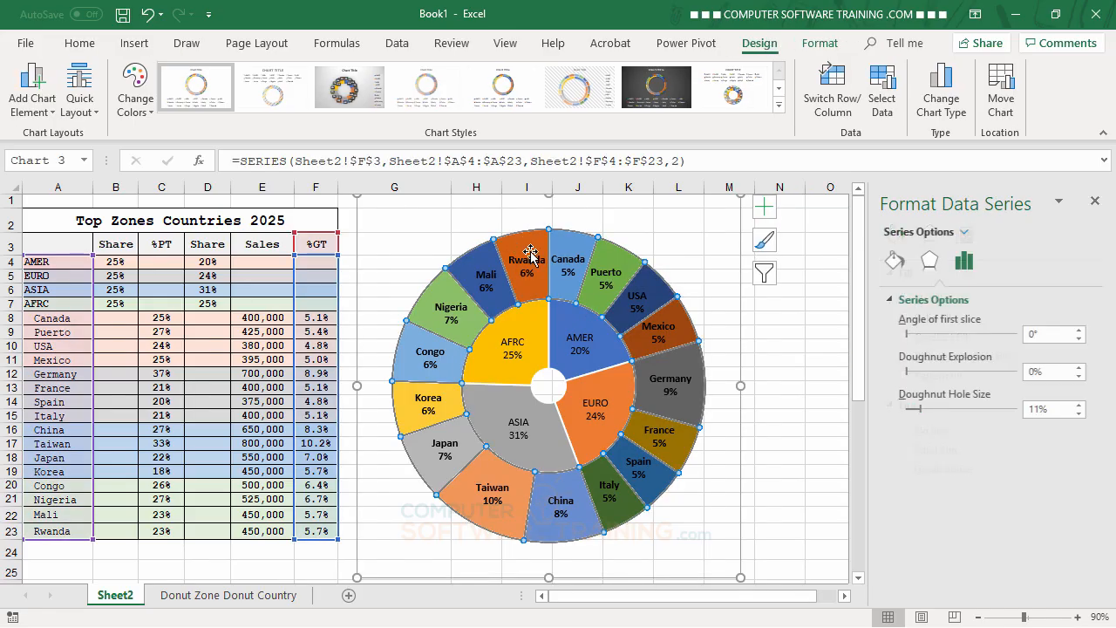
click(825, 48)
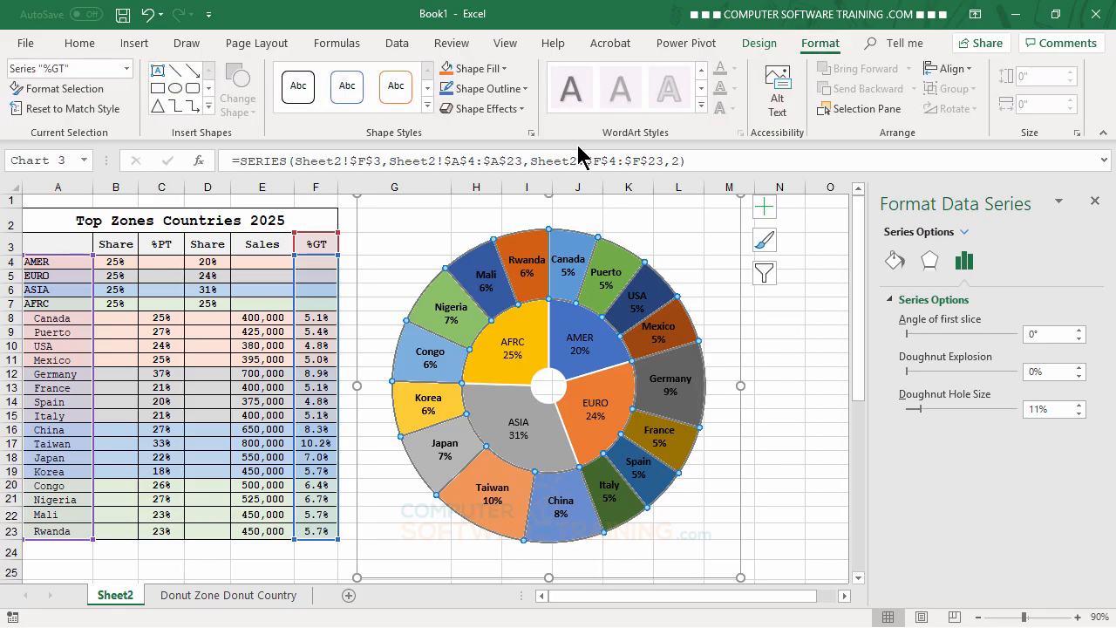
click(521, 111)
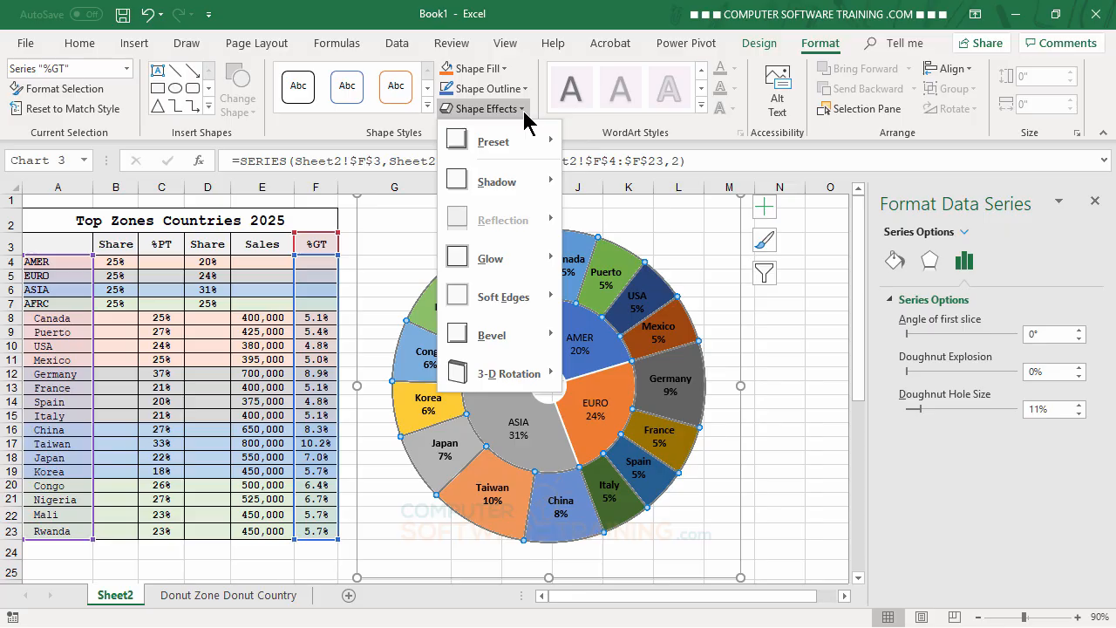
mouse_move(523, 149)
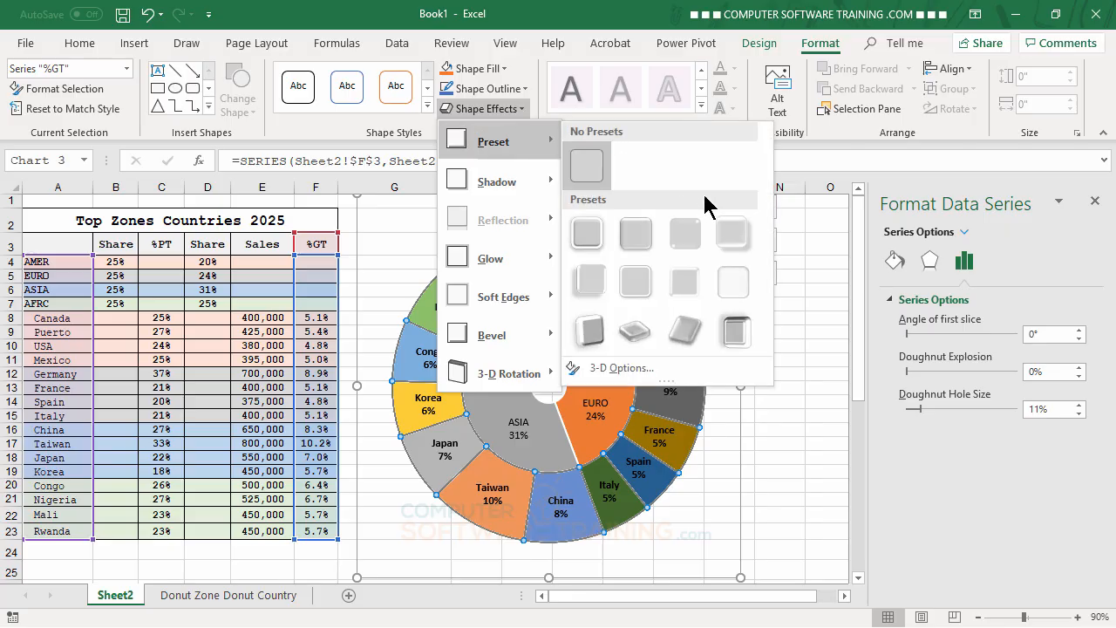
click(731, 234)
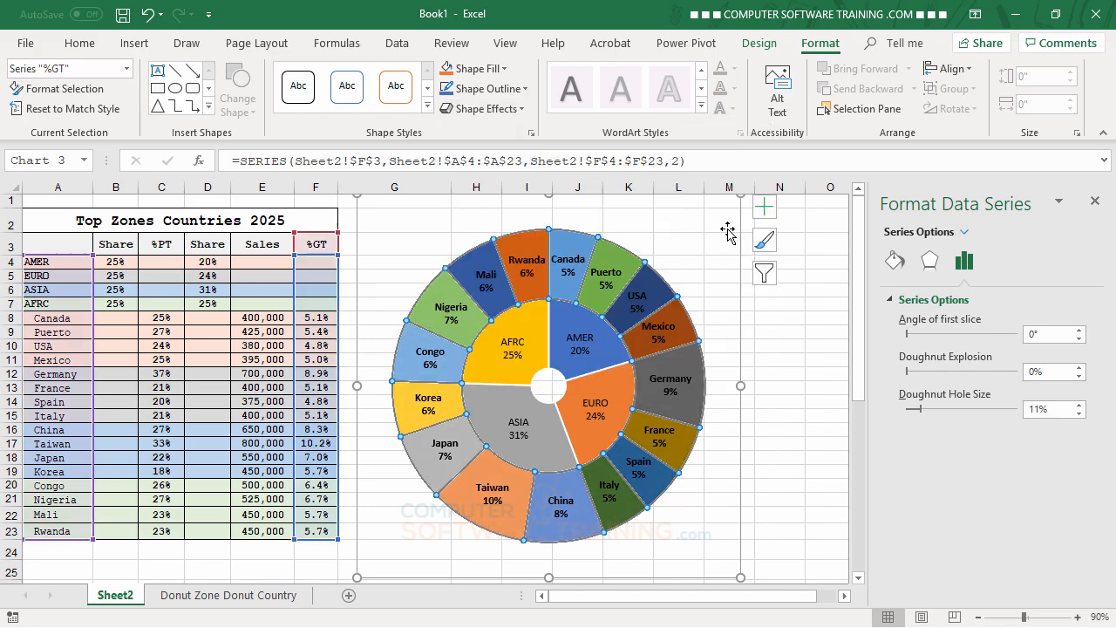
click(783, 361)
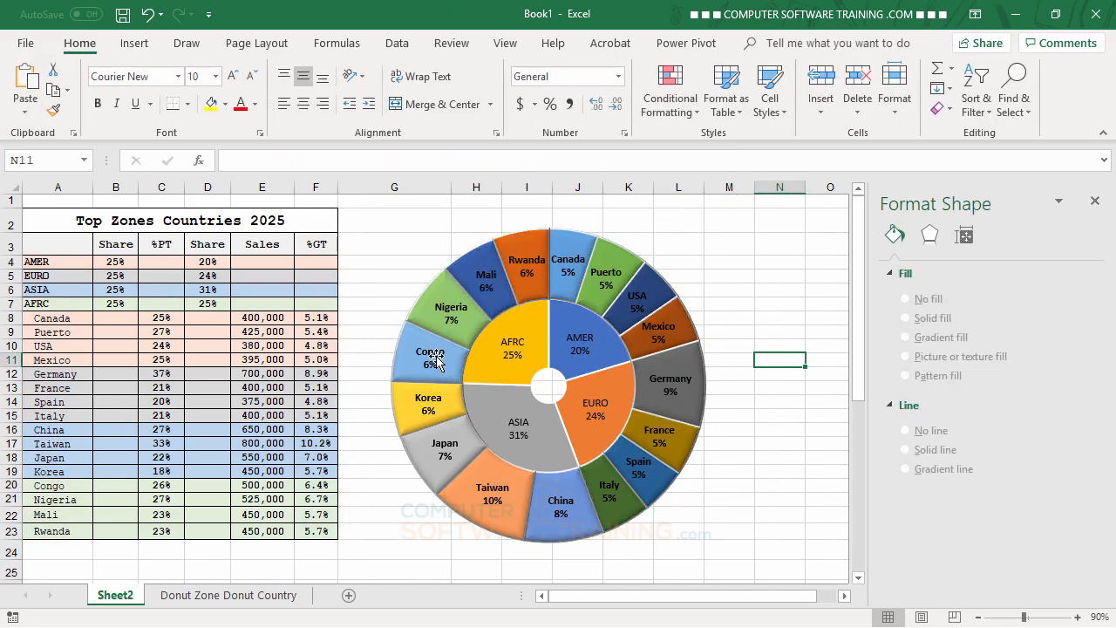
Try the third soft edge variation on the inner zone ring and deselect the chart.
click(541, 323)
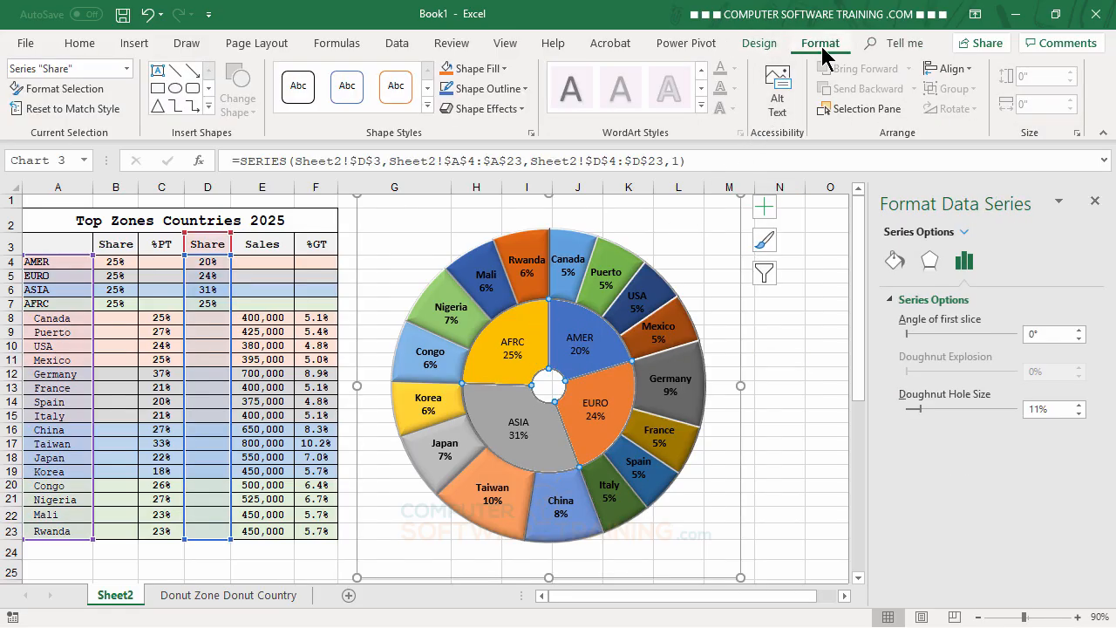
click(522, 109)
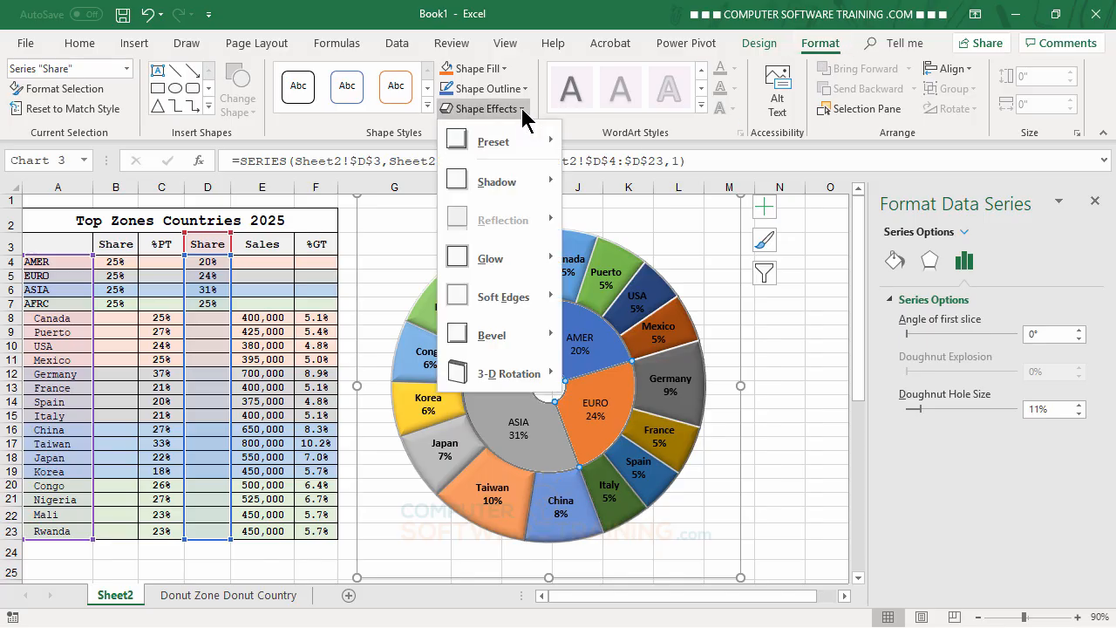
mouse_move(521, 296)
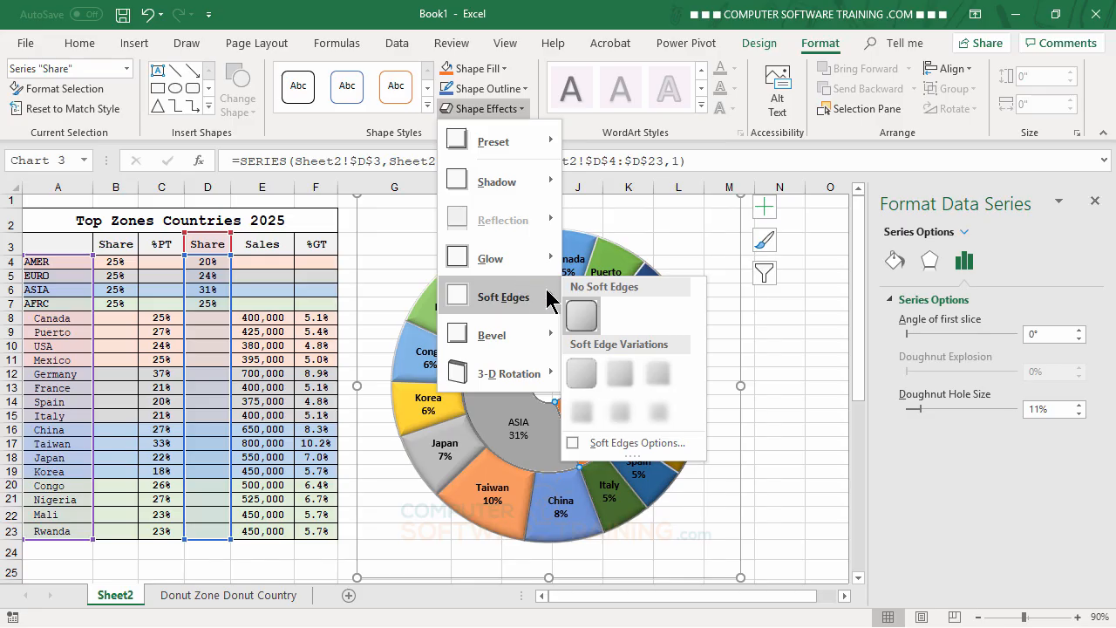
click(656, 375)
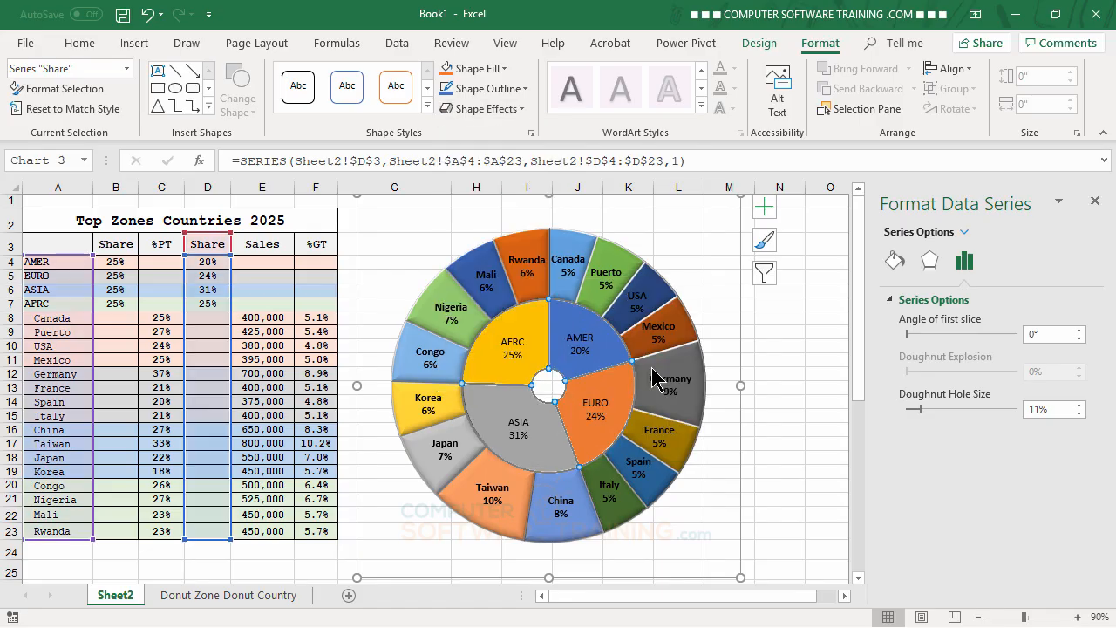
click(808, 322)
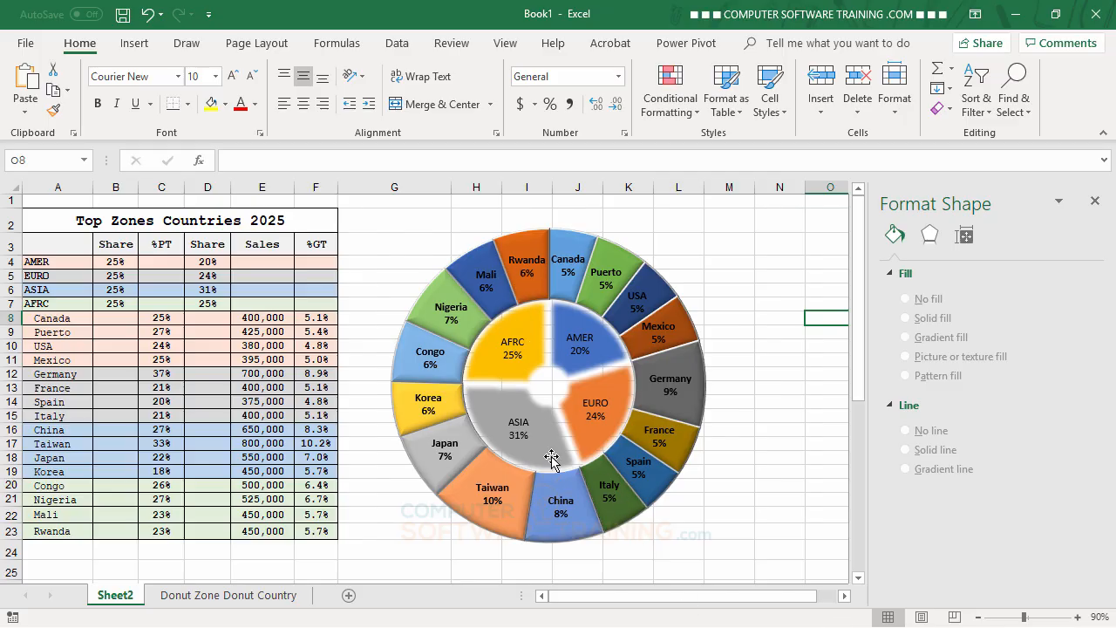
Remove the soft edges from the inner zone ring.
mouse_move(528, 323)
click(527, 325)
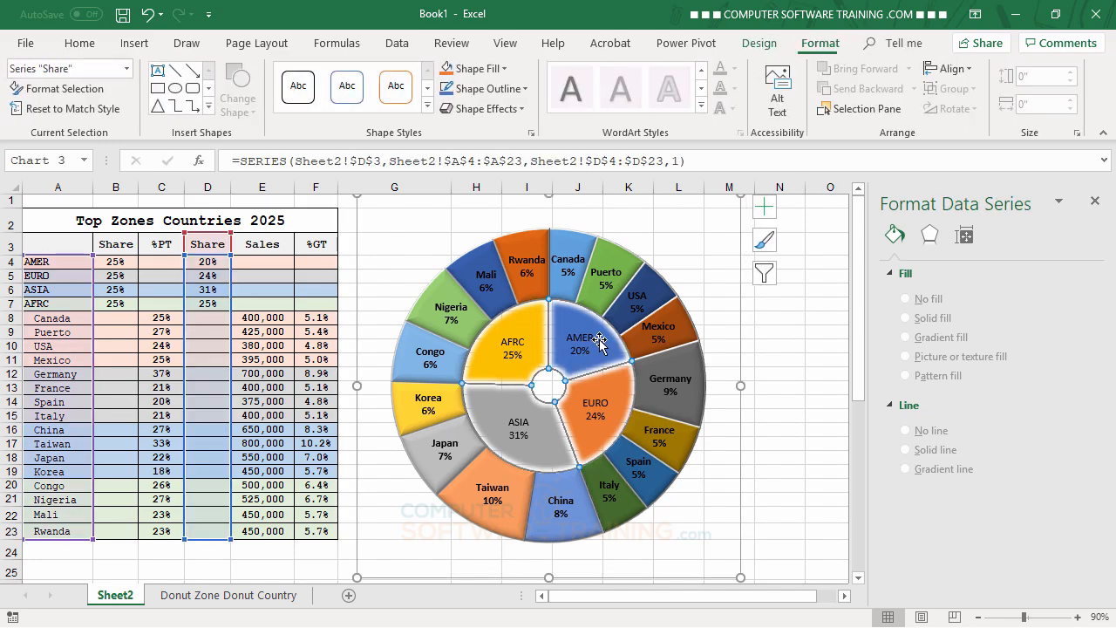
click(516, 109)
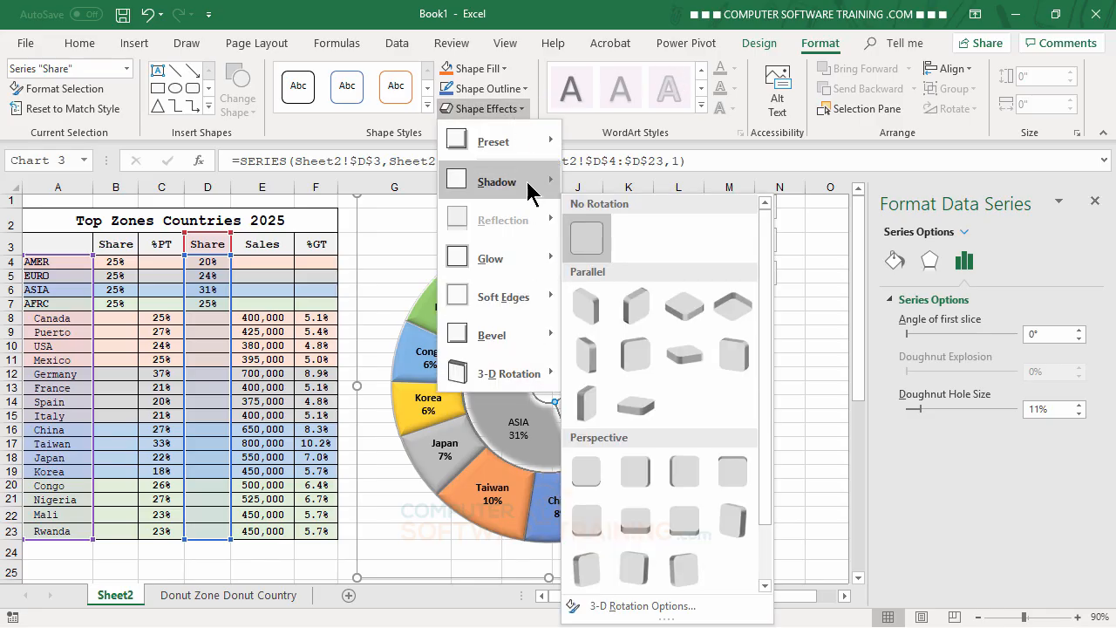
mouse_move(536, 152)
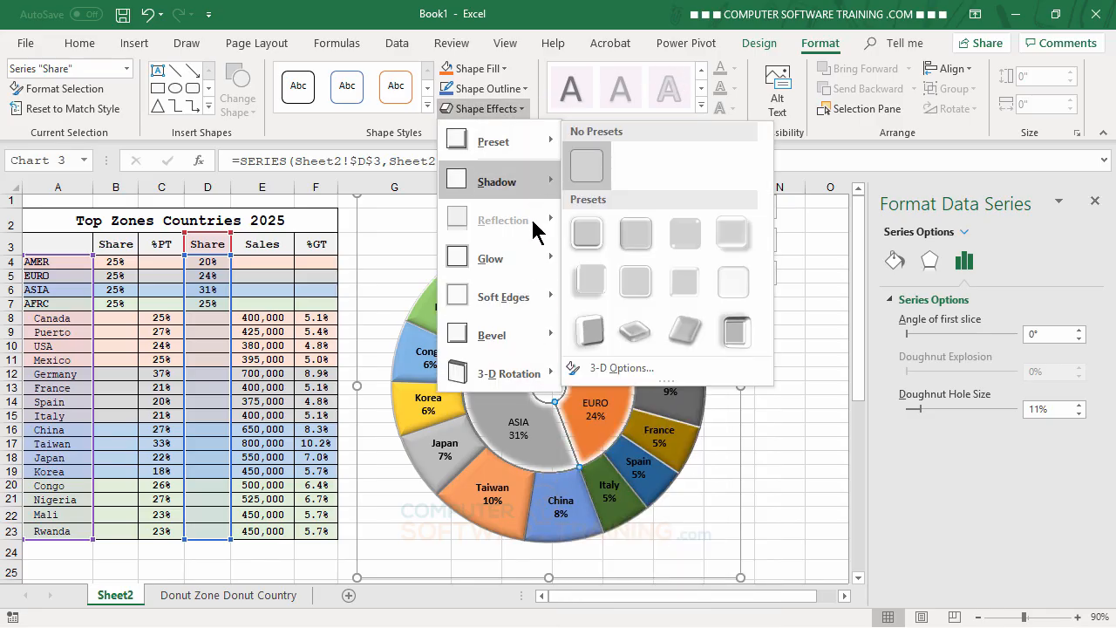
mouse_move(546, 307)
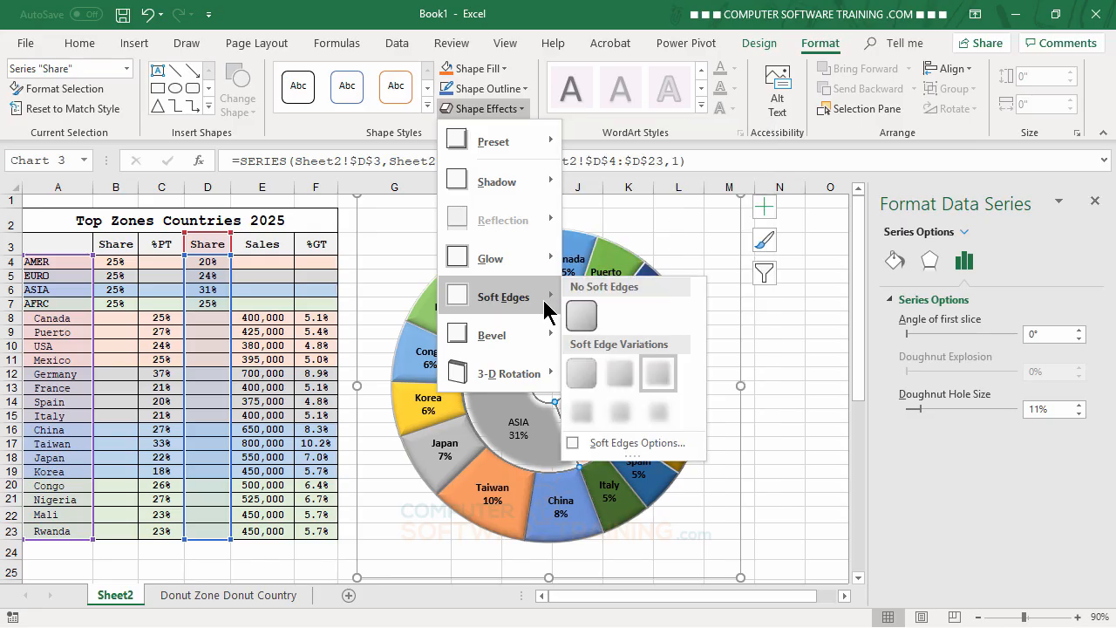
click(580, 316)
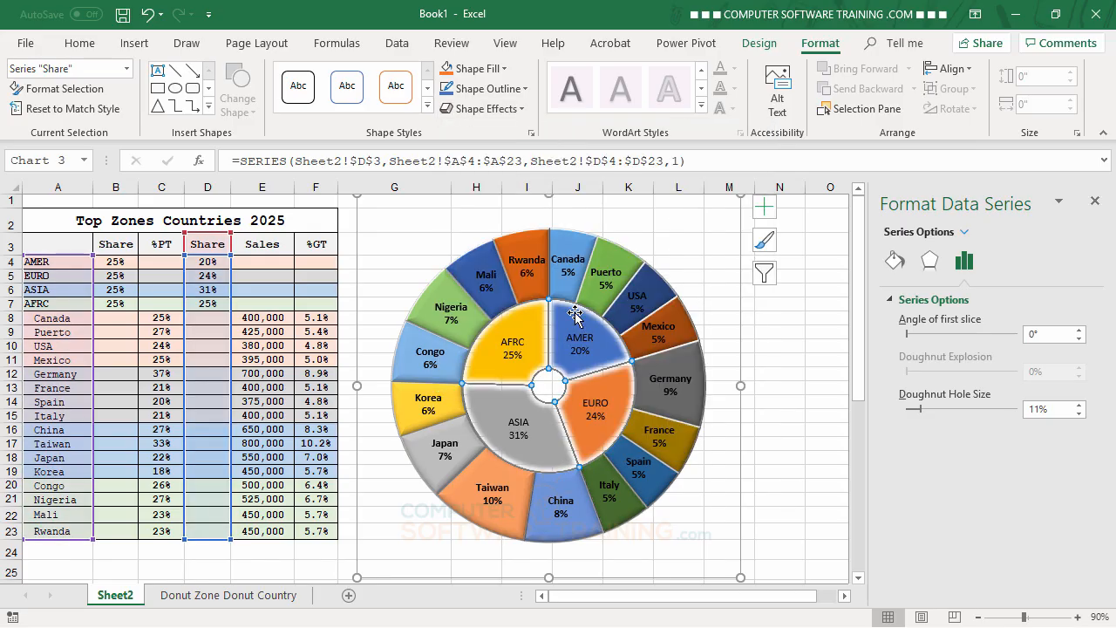
Apply the fourth preset shape effect in the first row to the inner zone ring and deselect the chart.
click(510, 109)
mouse_move(511, 142)
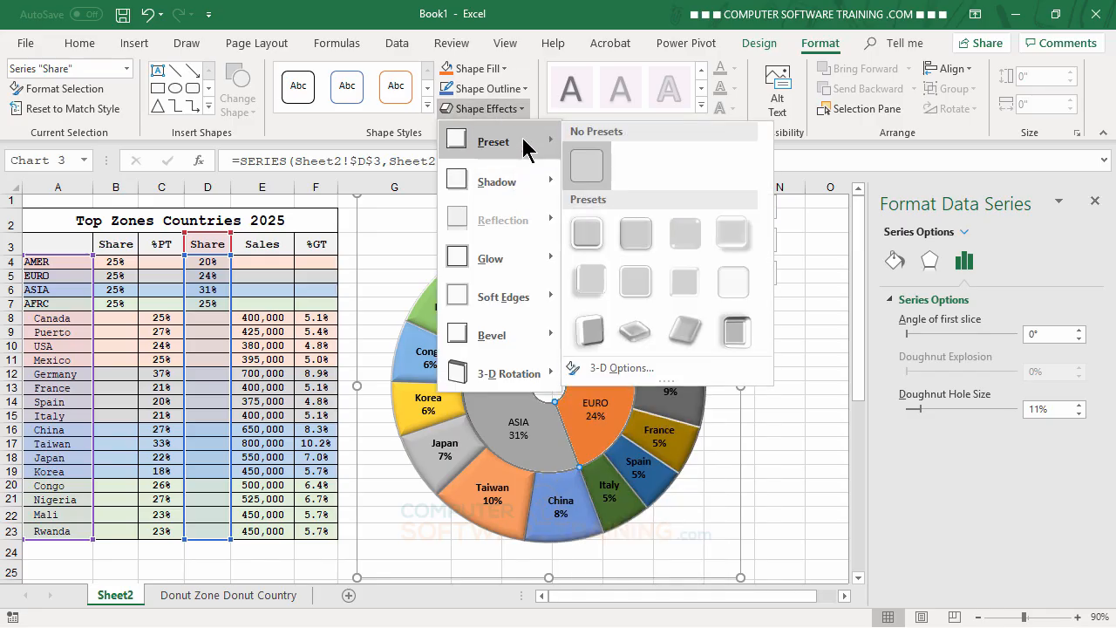
click(733, 233)
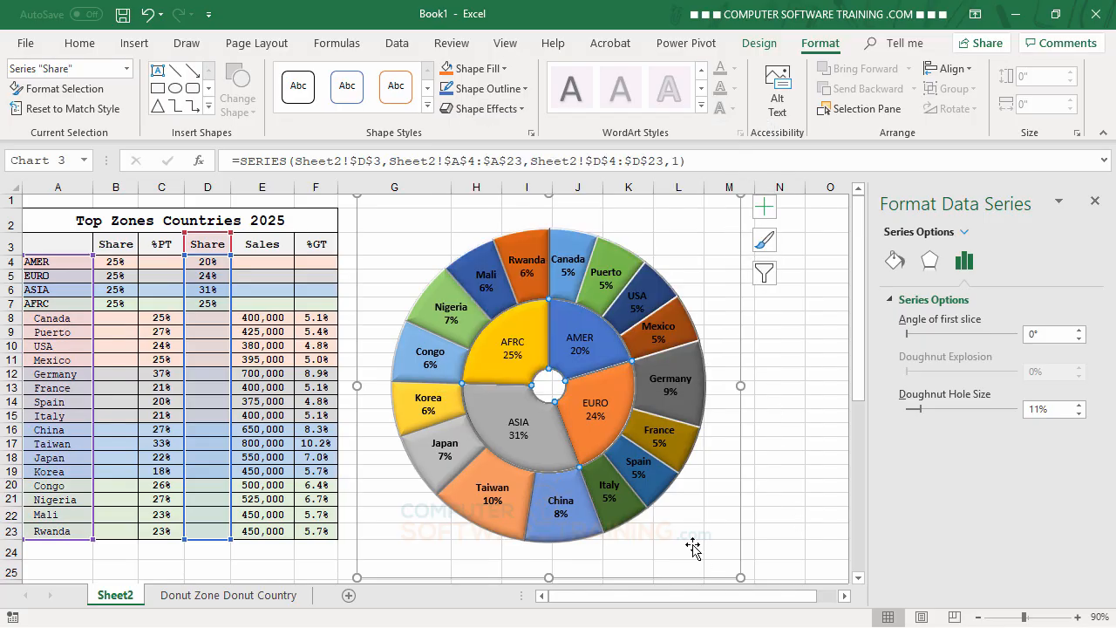
click(534, 328)
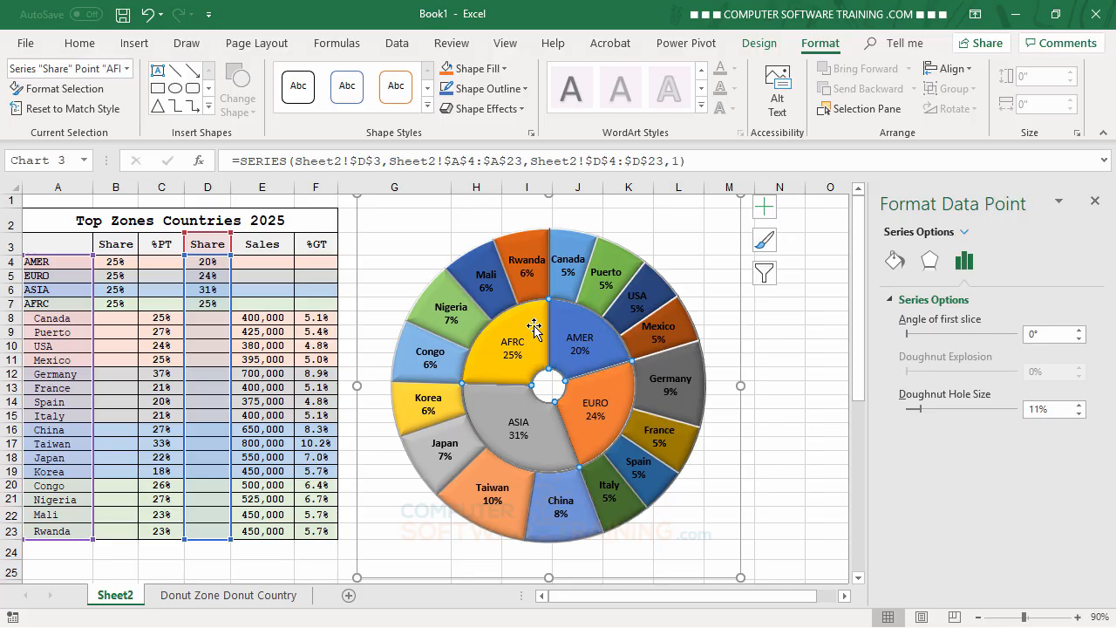
click(776, 445)
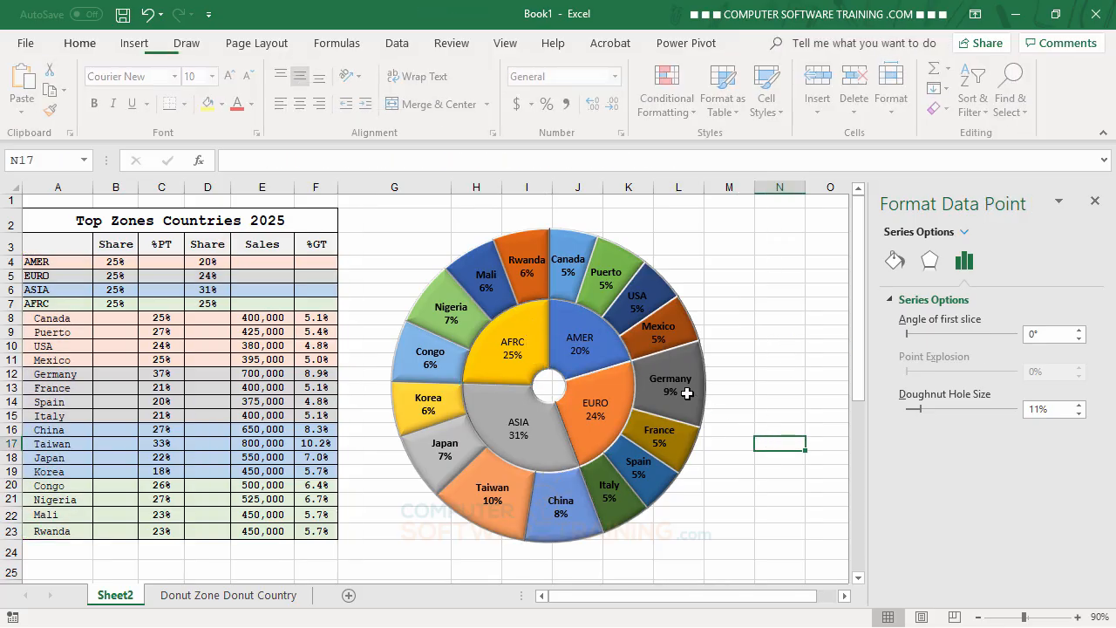
Give the inner zone ring a white outline with a 2¼ pt weight, and deselect the ring.
click(513, 330)
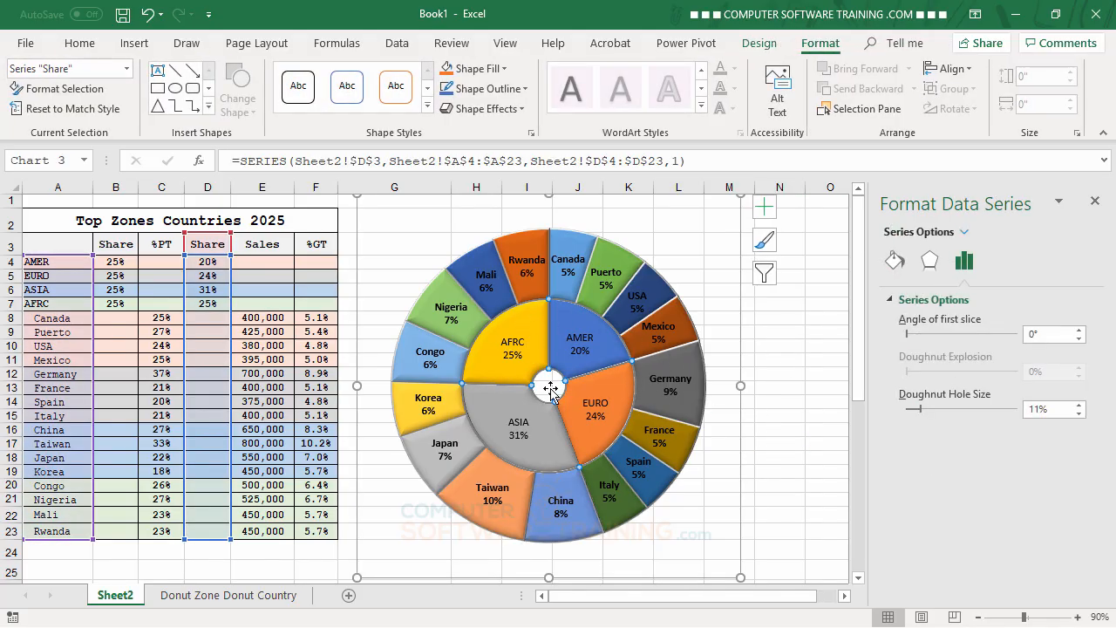
click(526, 88)
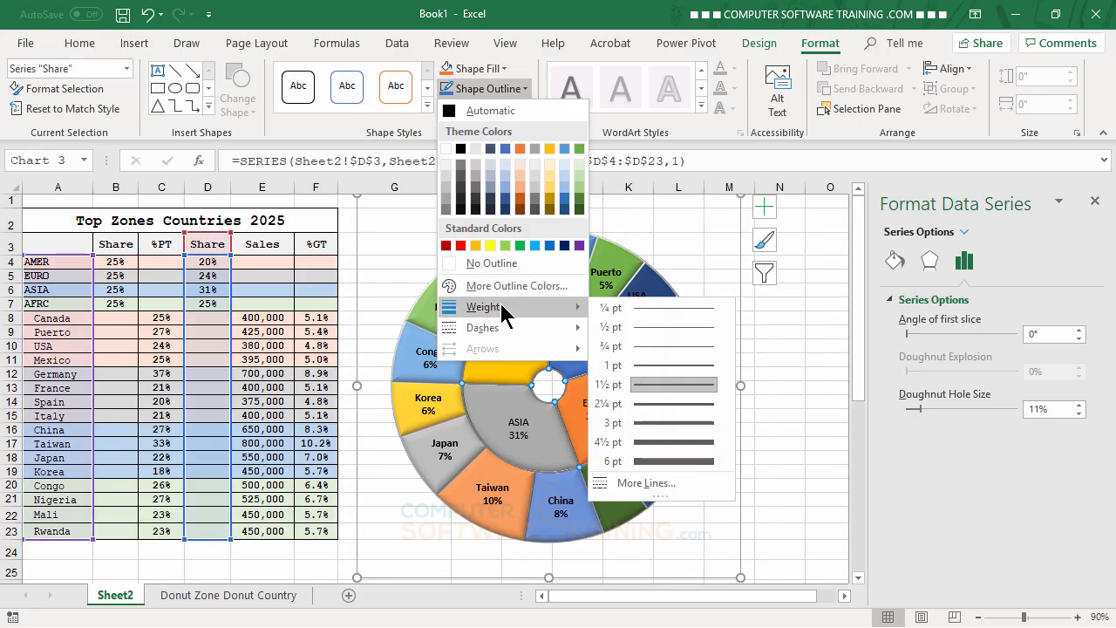
click(658, 403)
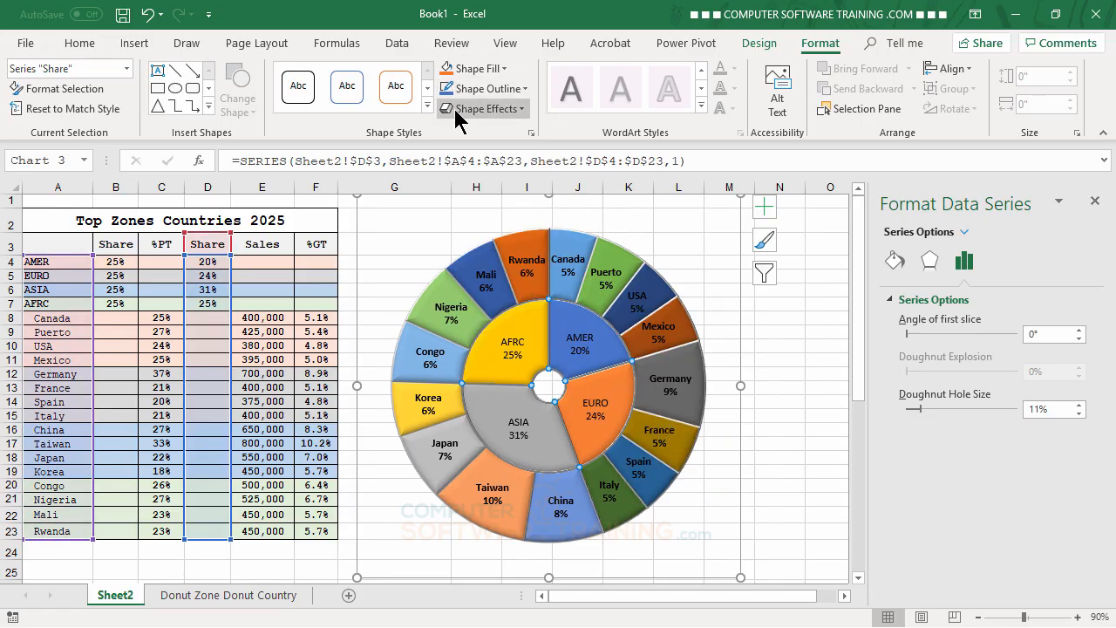
click(527, 90)
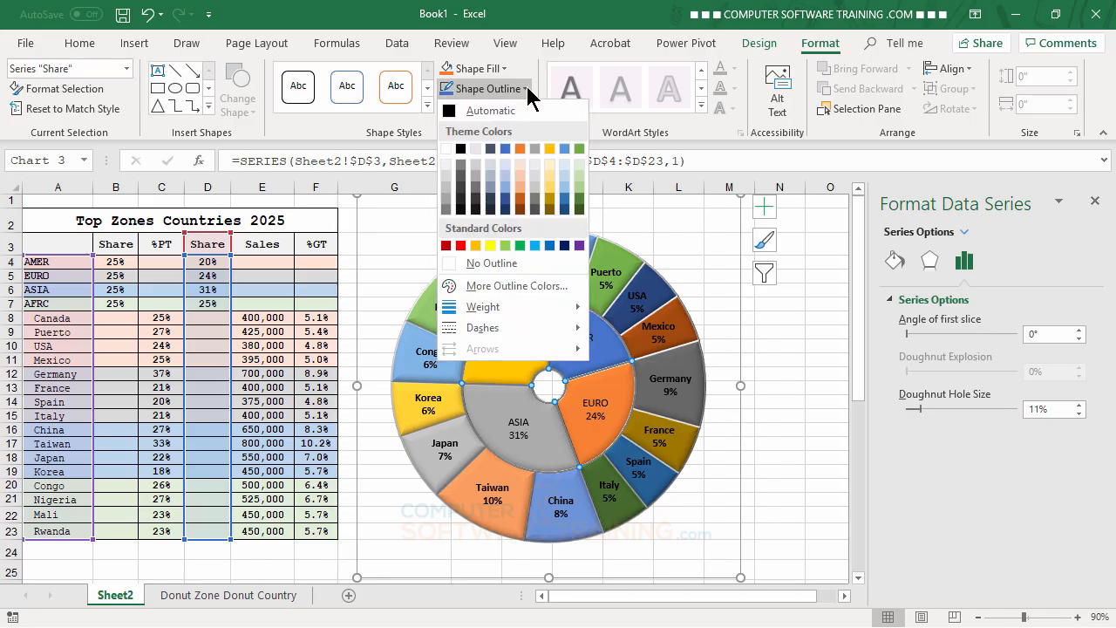
click(446, 149)
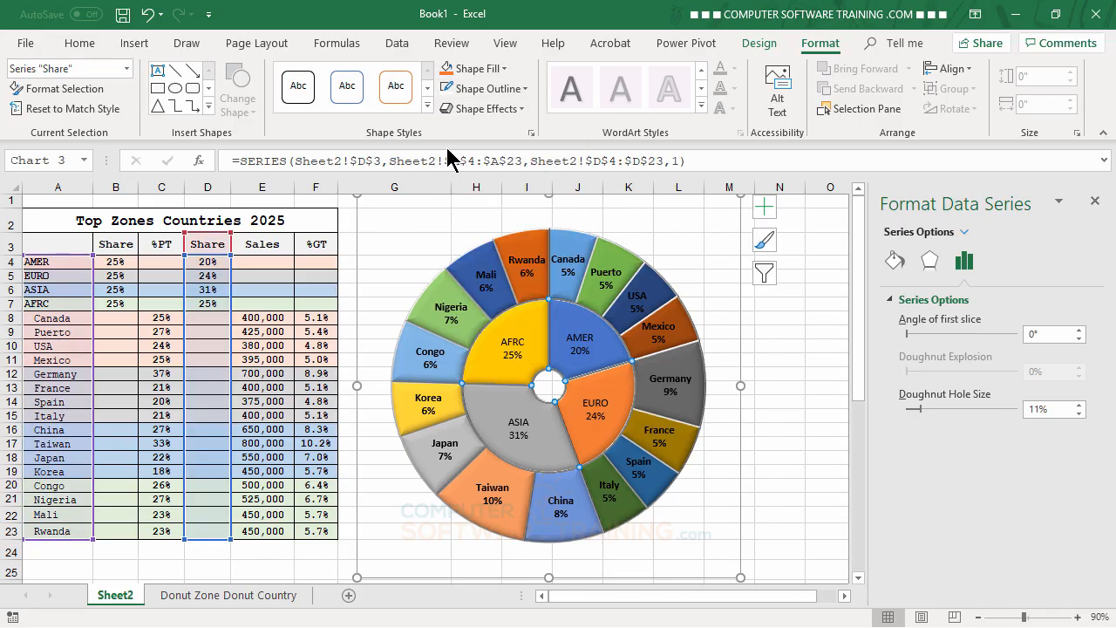
click(685, 242)
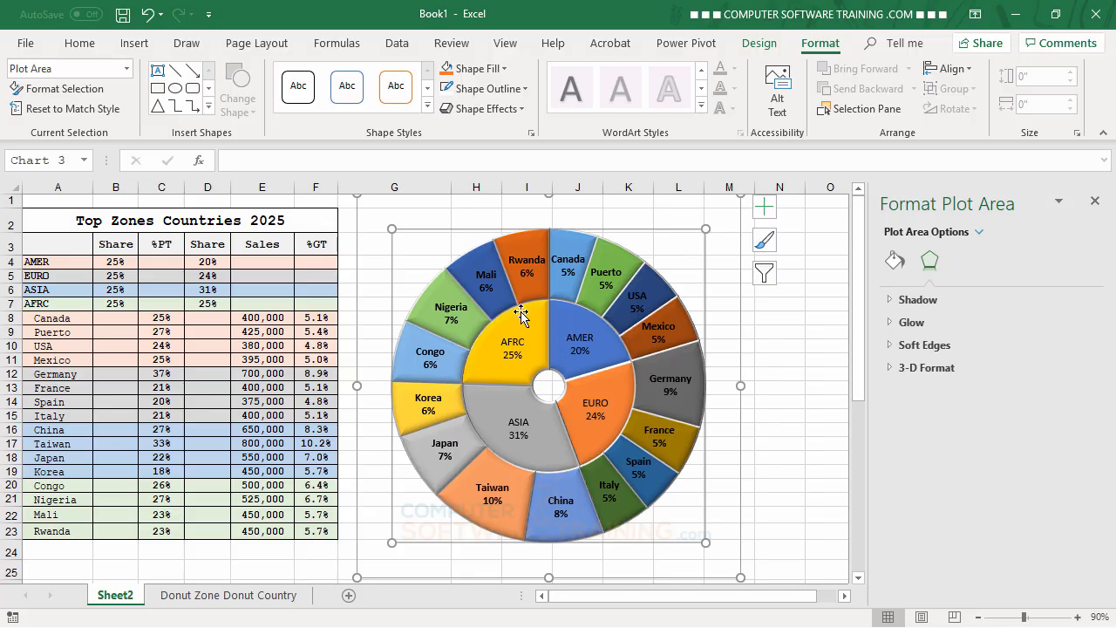
Move the chart closer to the data table, close the formatting options and deselect the chart.
mouse_move(527, 320)
drag(741, 315, 713, 309)
click(712, 309)
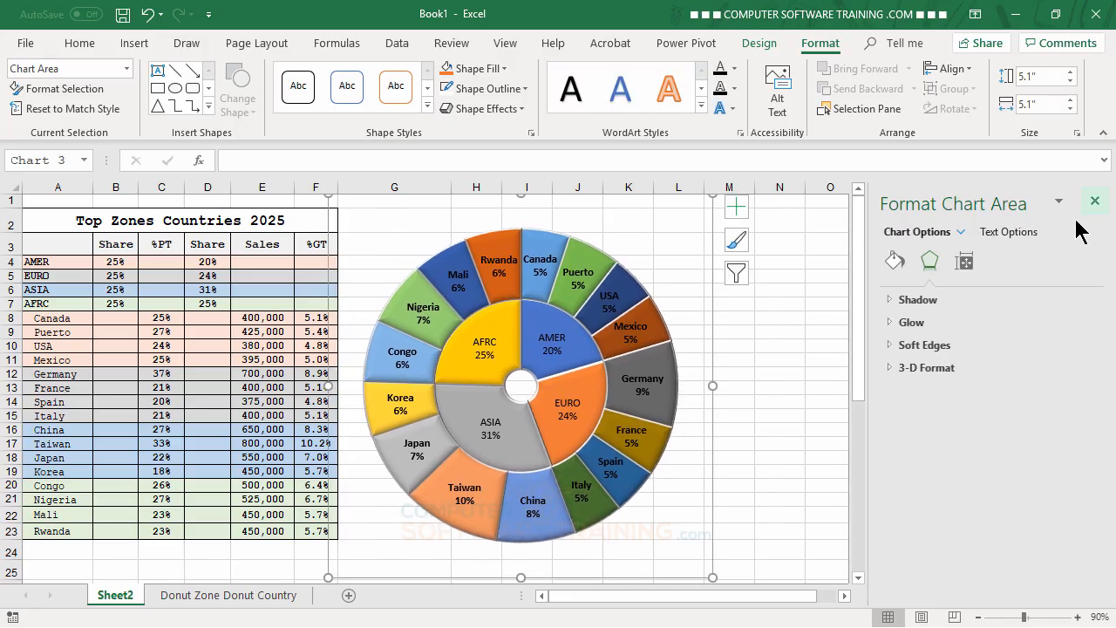
click(1095, 202)
click(943, 364)
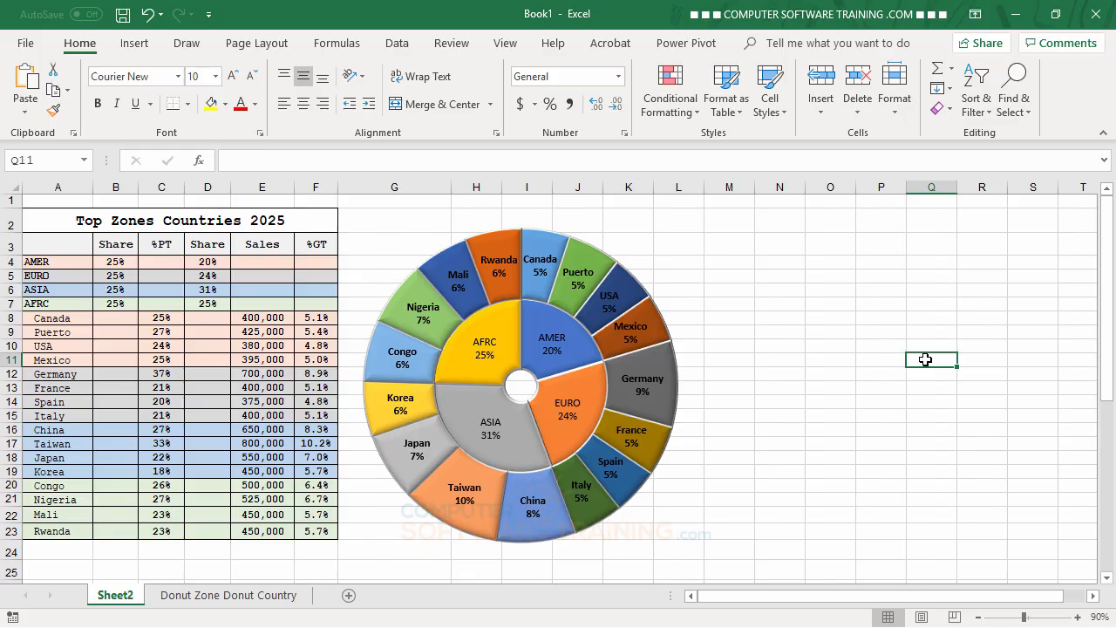
Examine the finished two-ring and four-ring doughnut charts on the Donut Zone Donut Country sheet, including the outer country series.
click(219, 597)
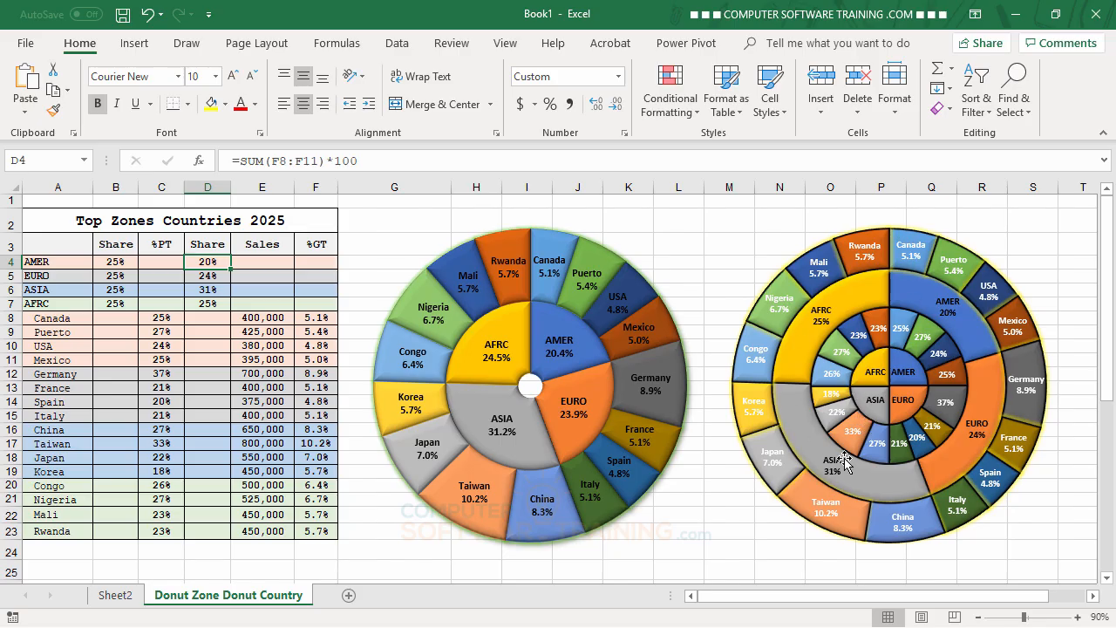
mouse_move(866, 473)
mouse_move(863, 359)
click(902, 519)
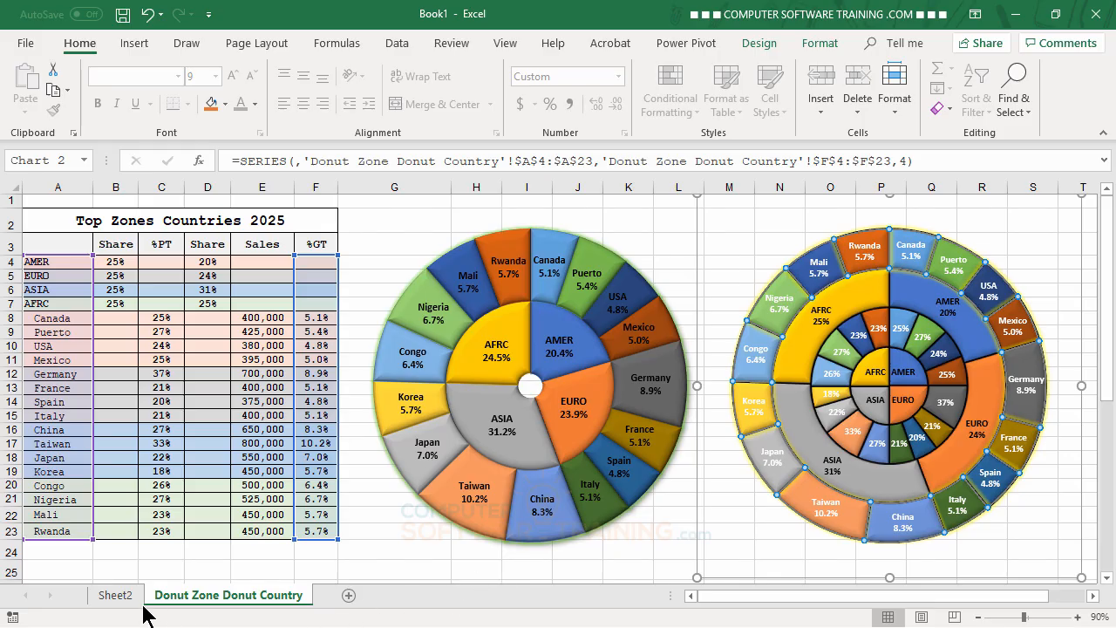
On Sheet2, select rows 3 to 23 of columns A, B, C, D and F together, leaving out the Sales column.
click(116, 596)
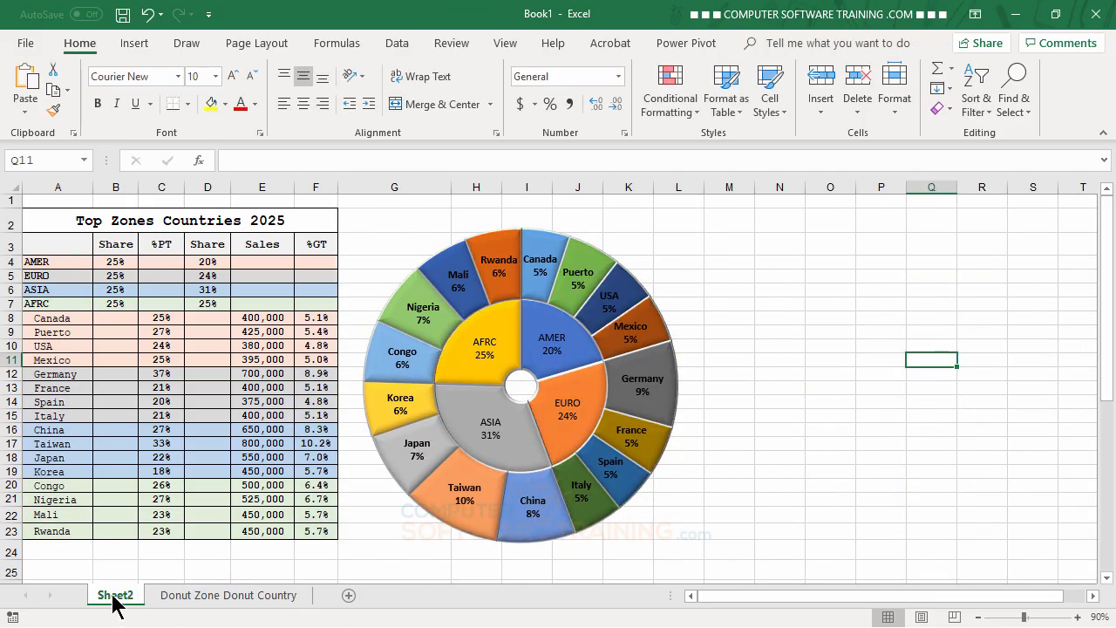
click(55, 243)
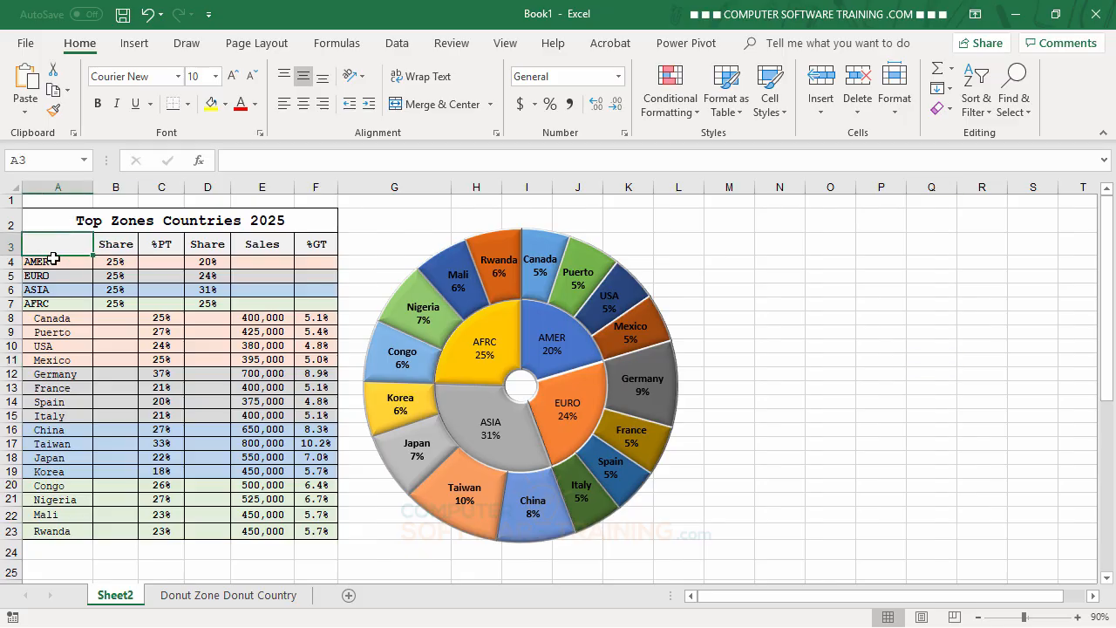
drag(54, 259, 41, 531)
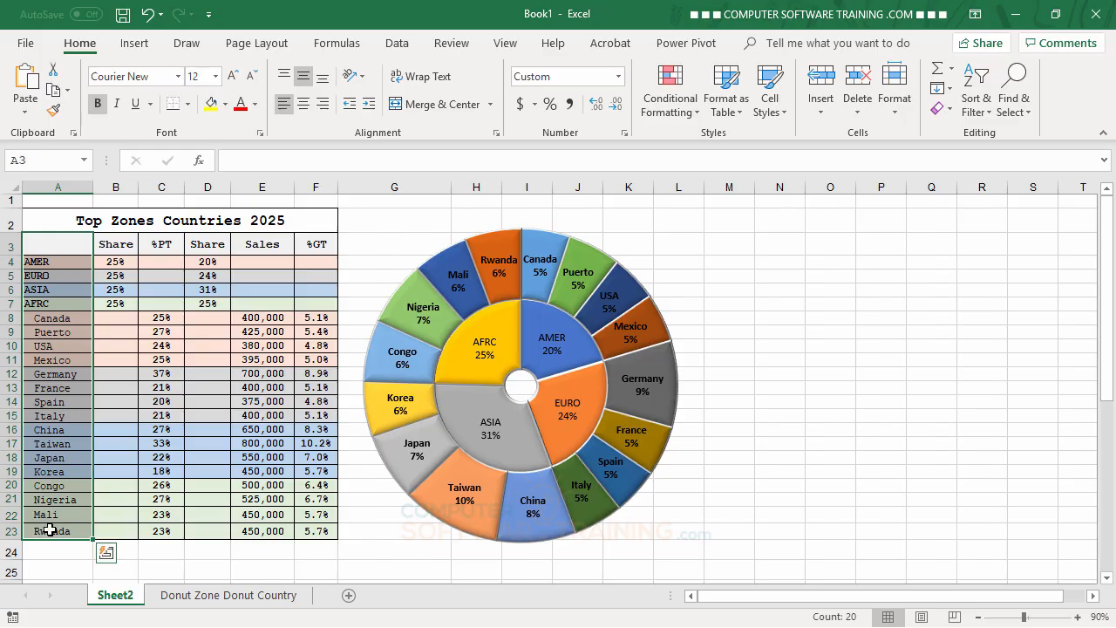
drag(117, 242, 130, 519)
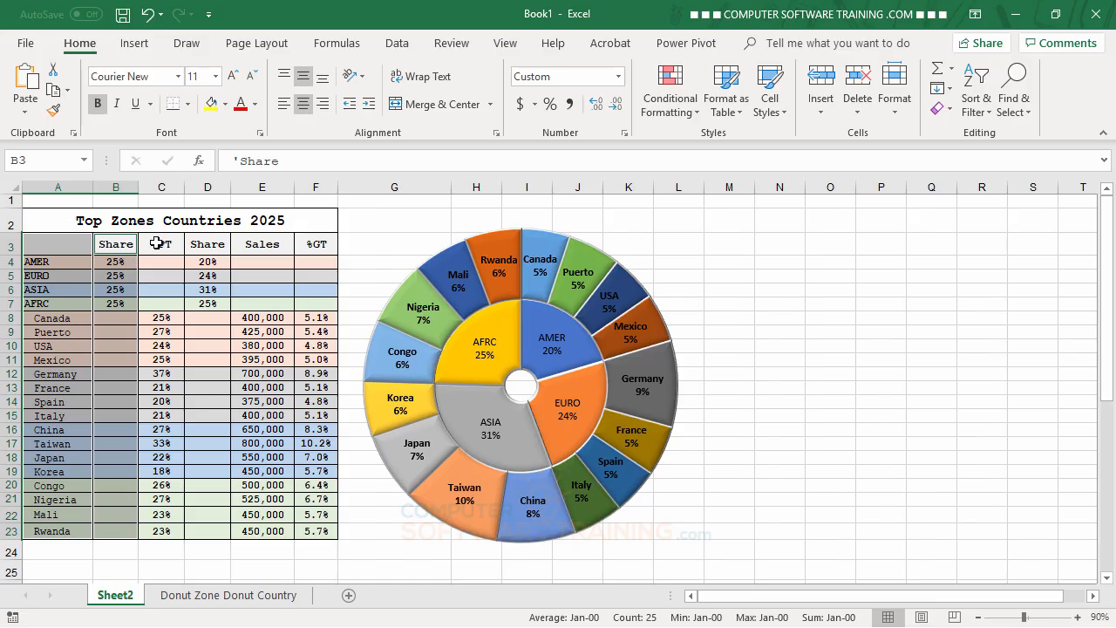
drag(156, 243, 157, 526)
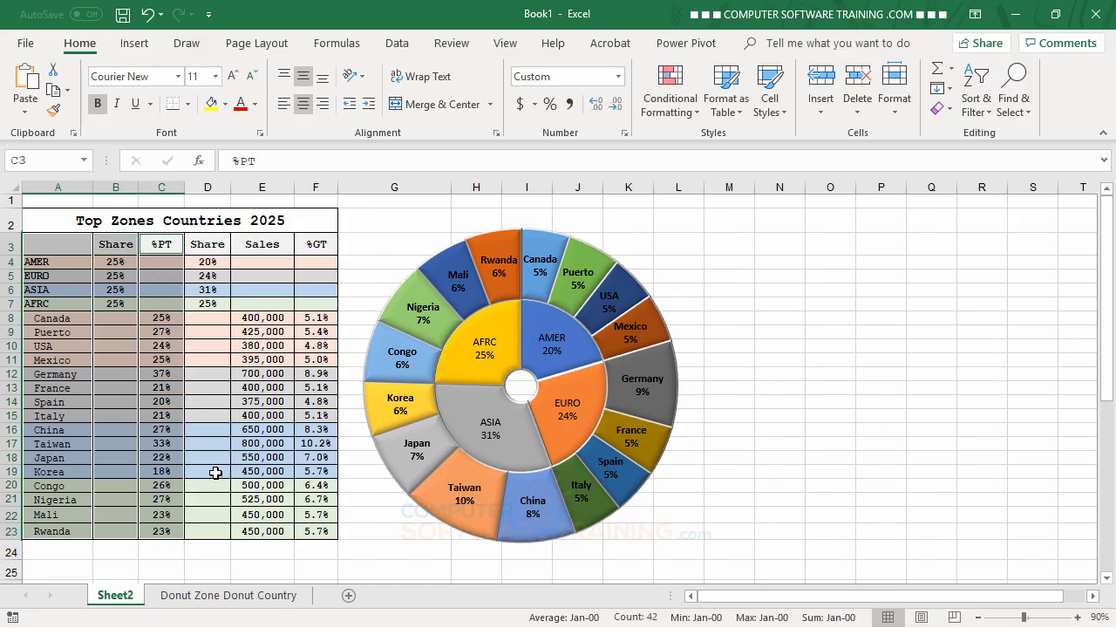
drag(205, 243, 210, 522)
drag(318, 242, 319, 519)
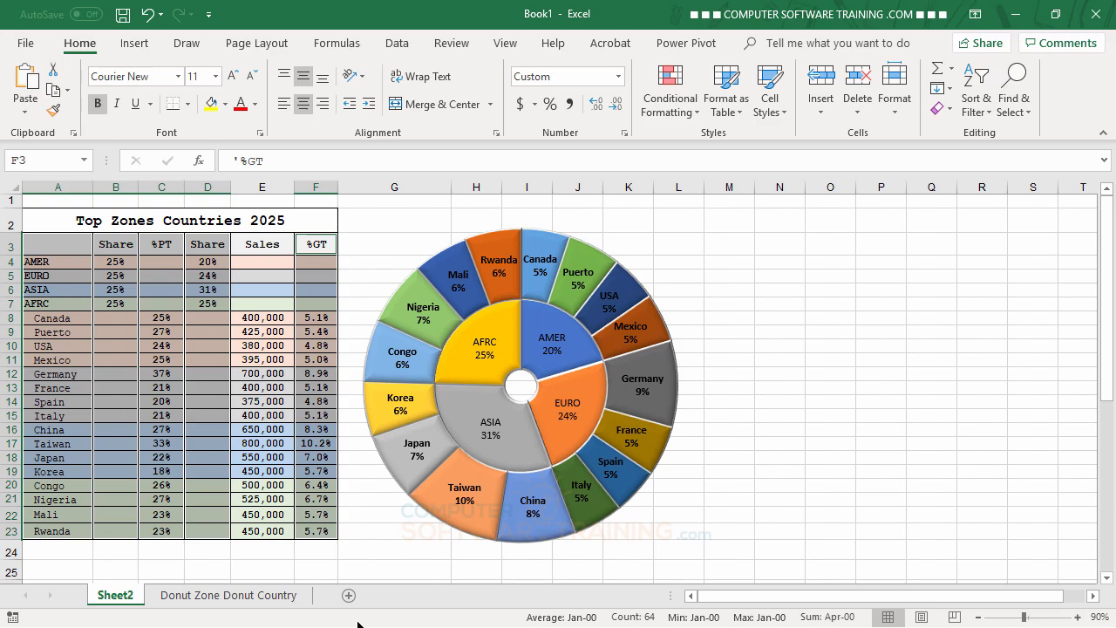
Glance at the finished four-ring example, and insert a doughnut chart from the selected Sheet2 columns.
click(274, 600)
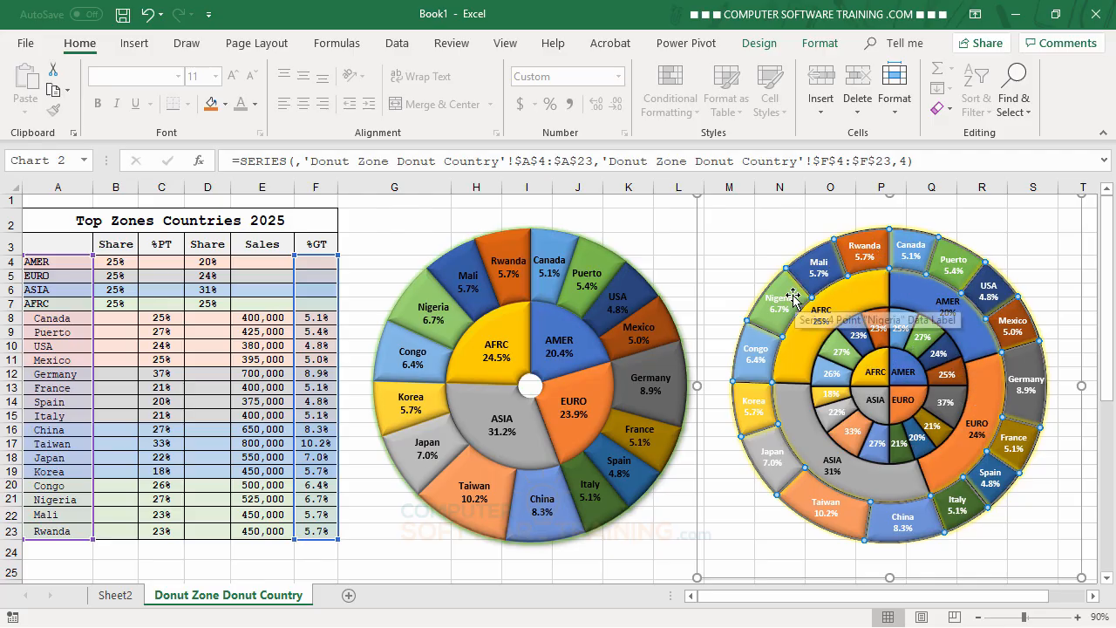
click(118, 600)
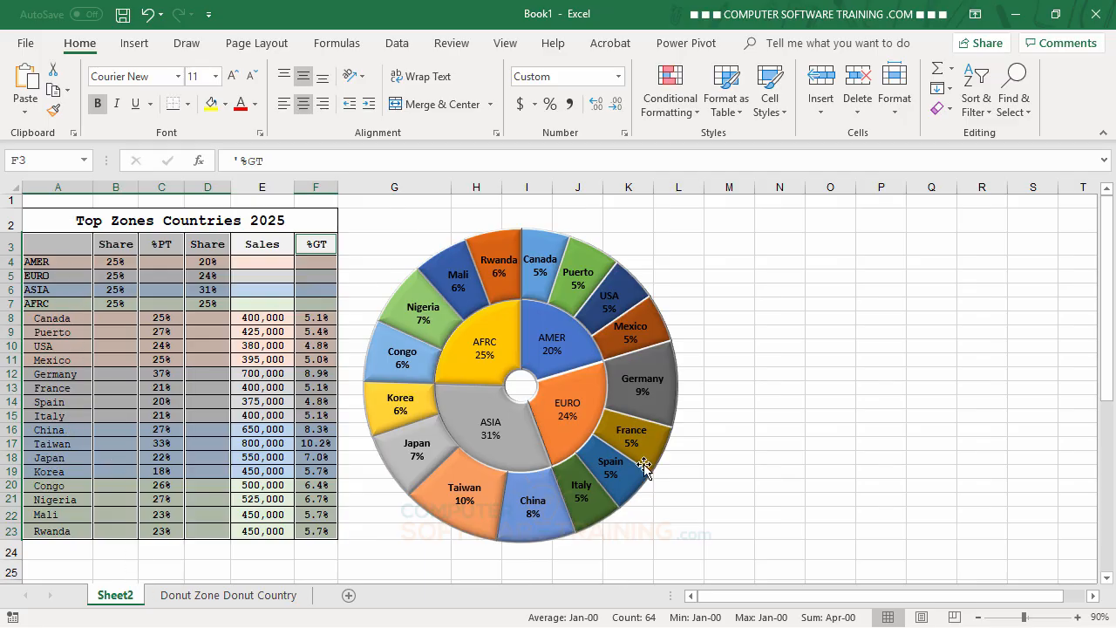
click(131, 47)
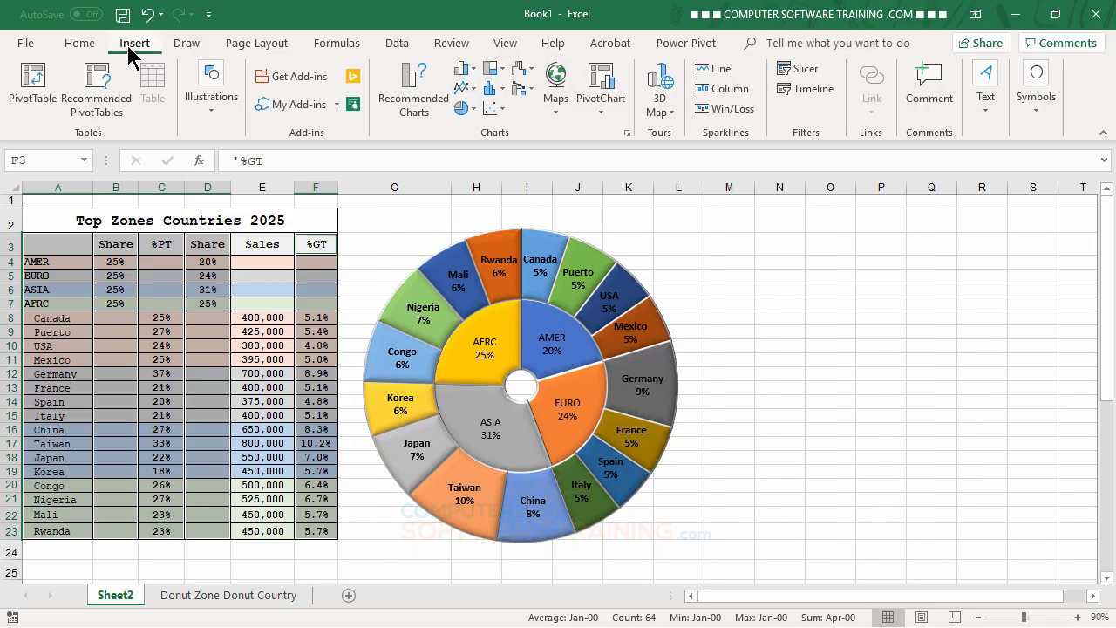
click(473, 109)
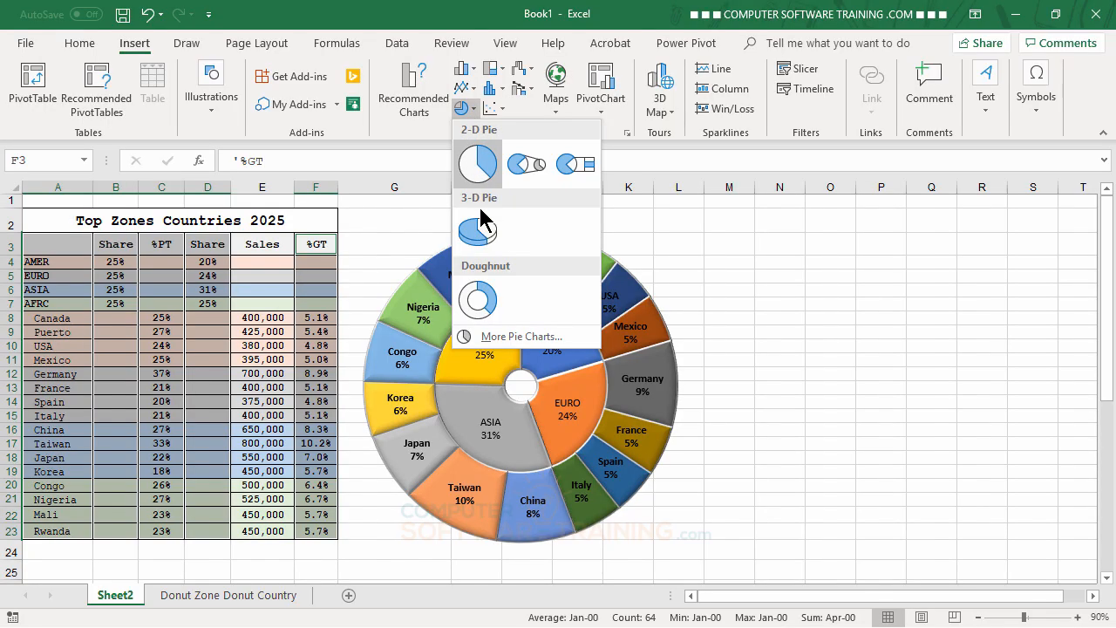
click(478, 303)
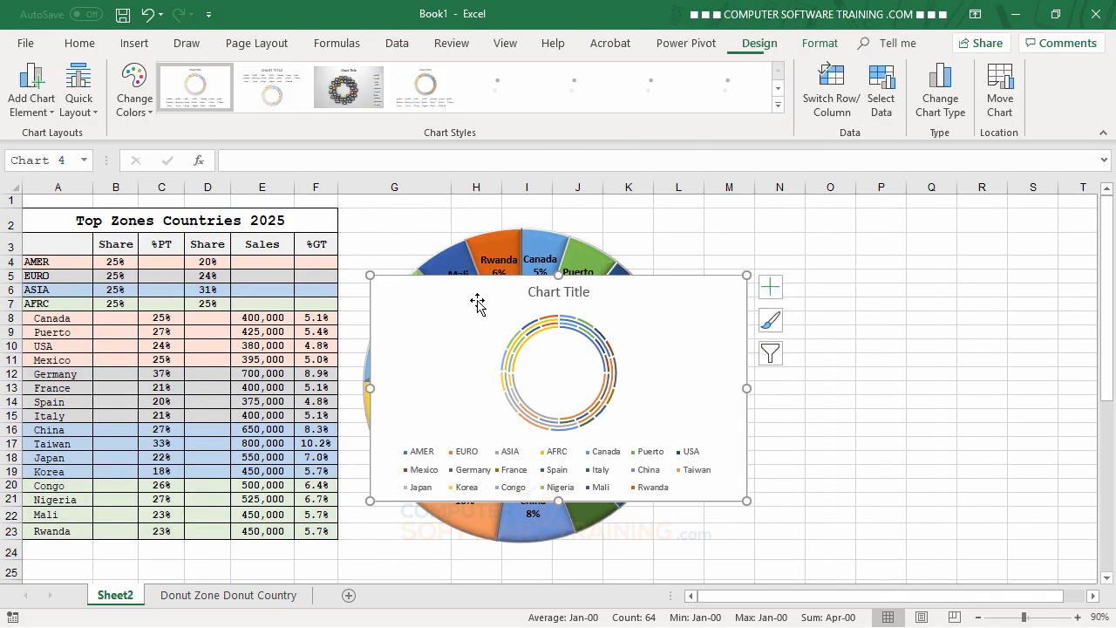
Remove the legend and title from the new doughnut chart, add data labels, and deselect the chart.
click(771, 294)
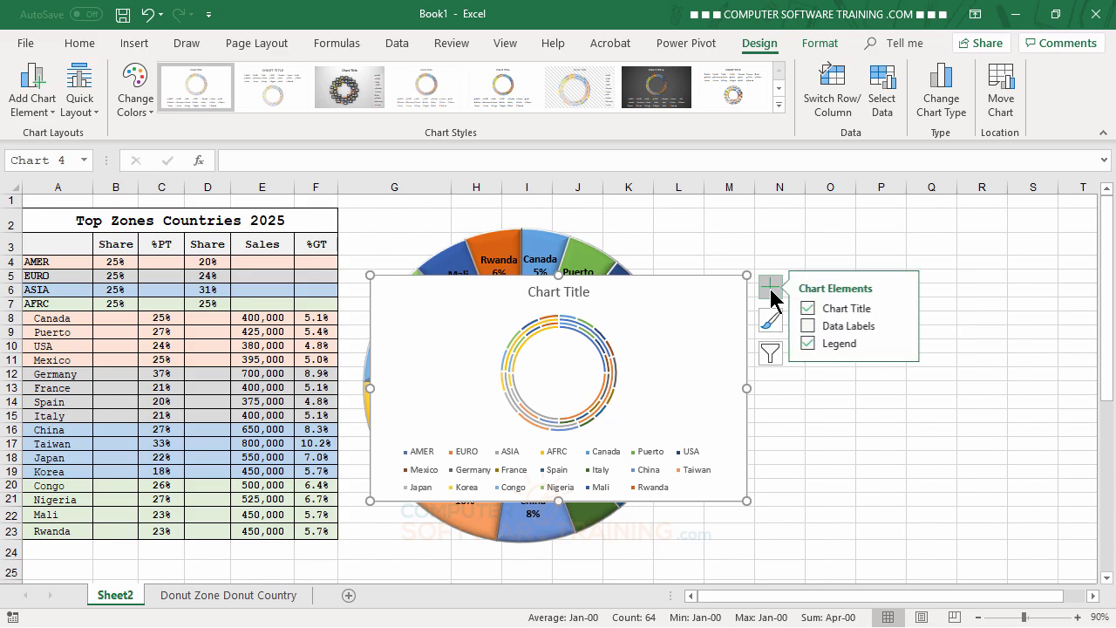
click(811, 343)
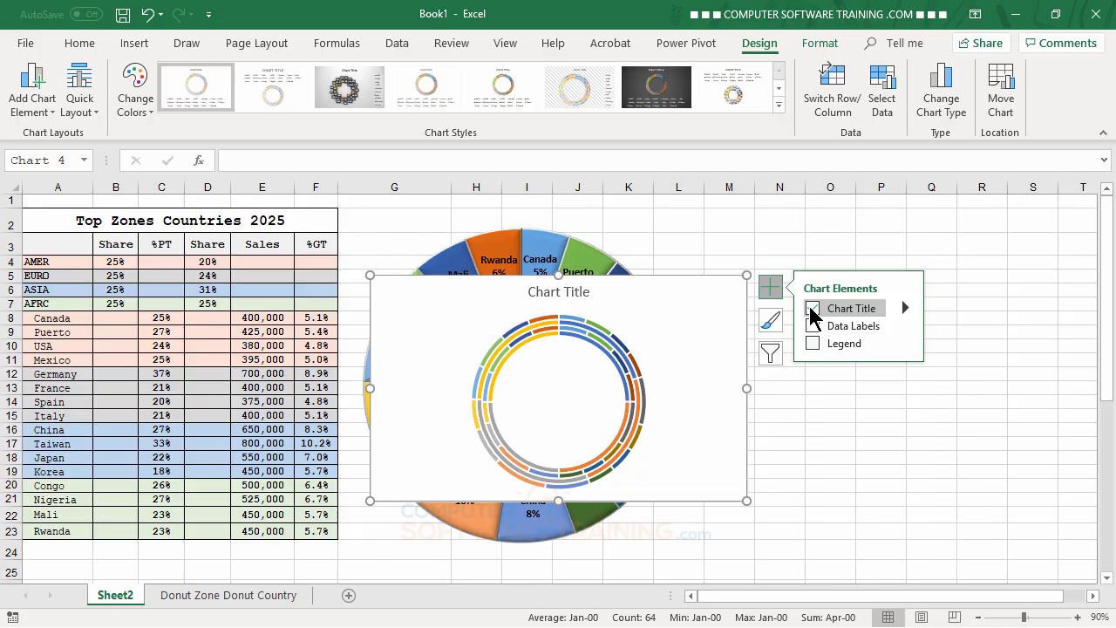
click(812, 309)
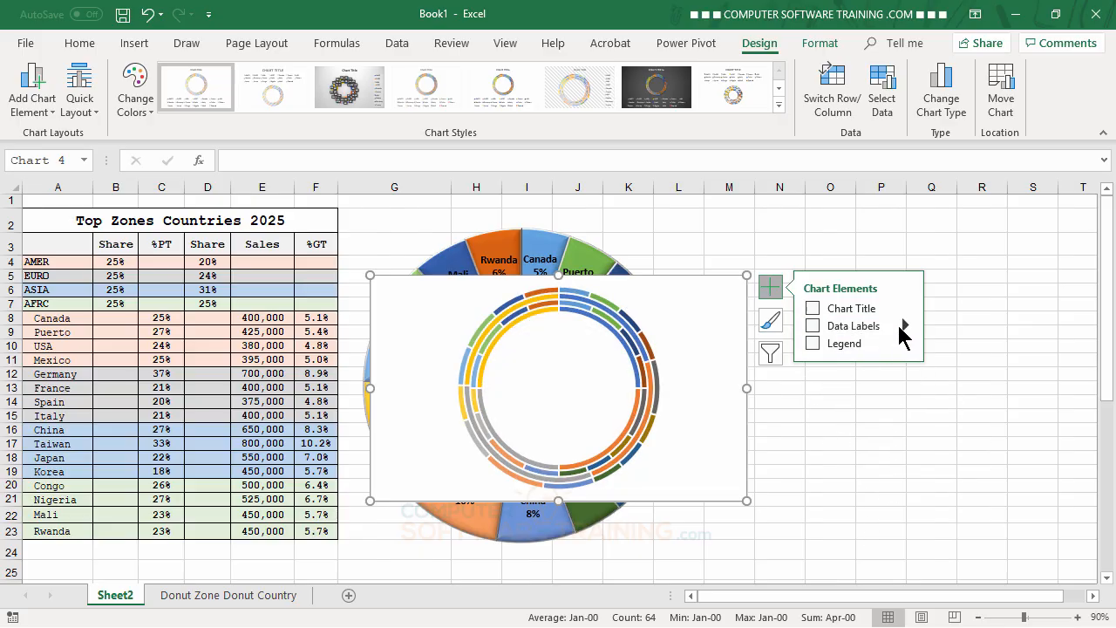
click(813, 326)
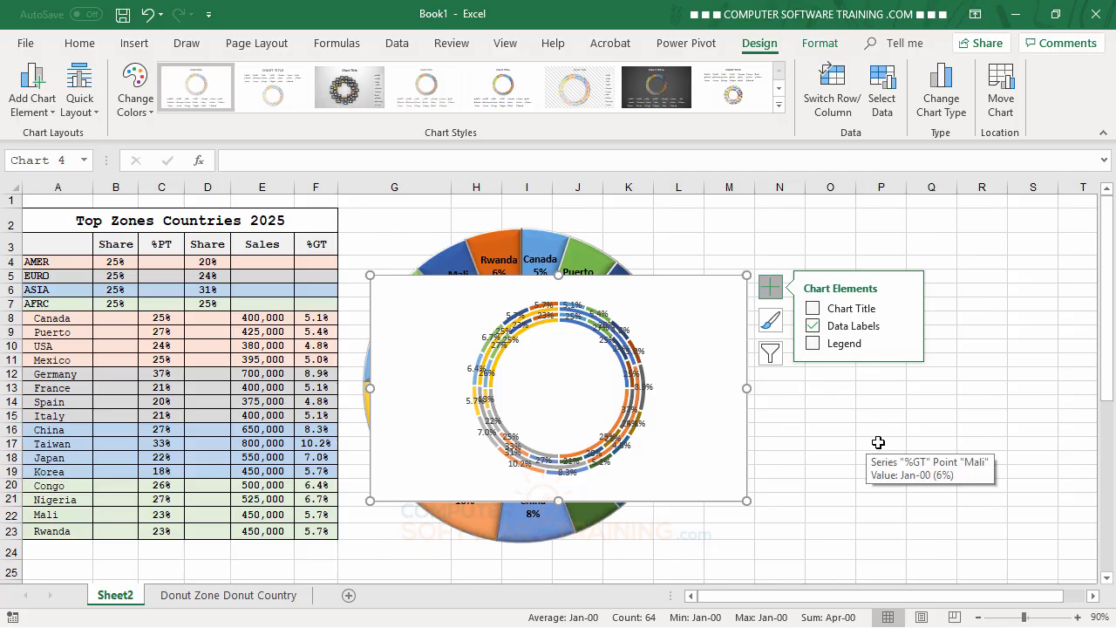
click(878, 409)
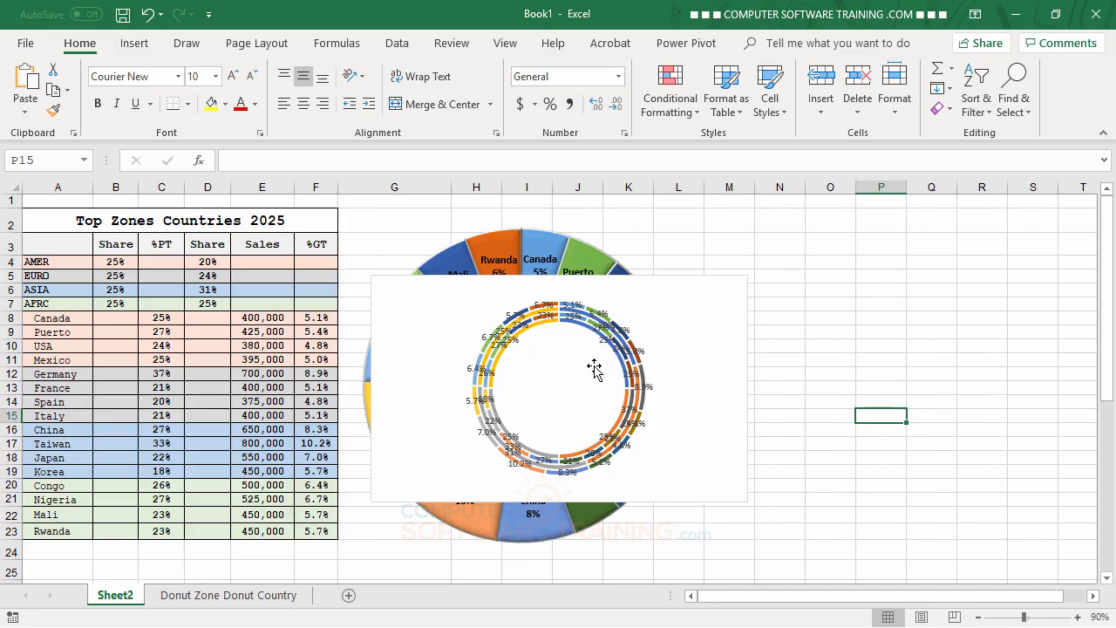
Enlarge the new doughnut chart to about 3.78 inches high and 5.87 inches wide.
click(541, 324)
double_click(542, 323)
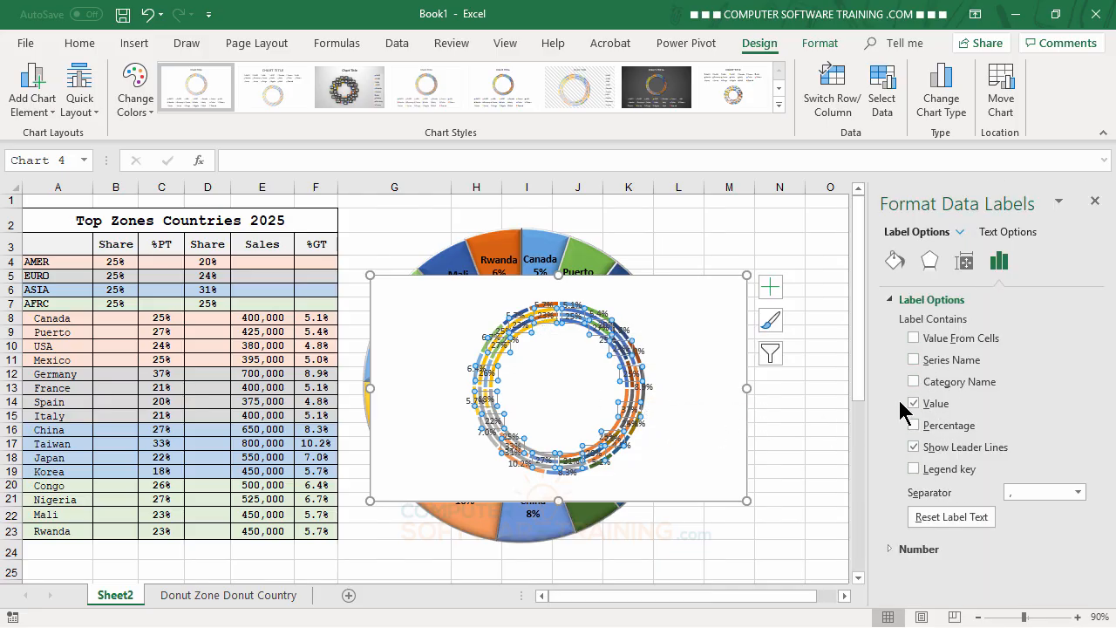
click(696, 337)
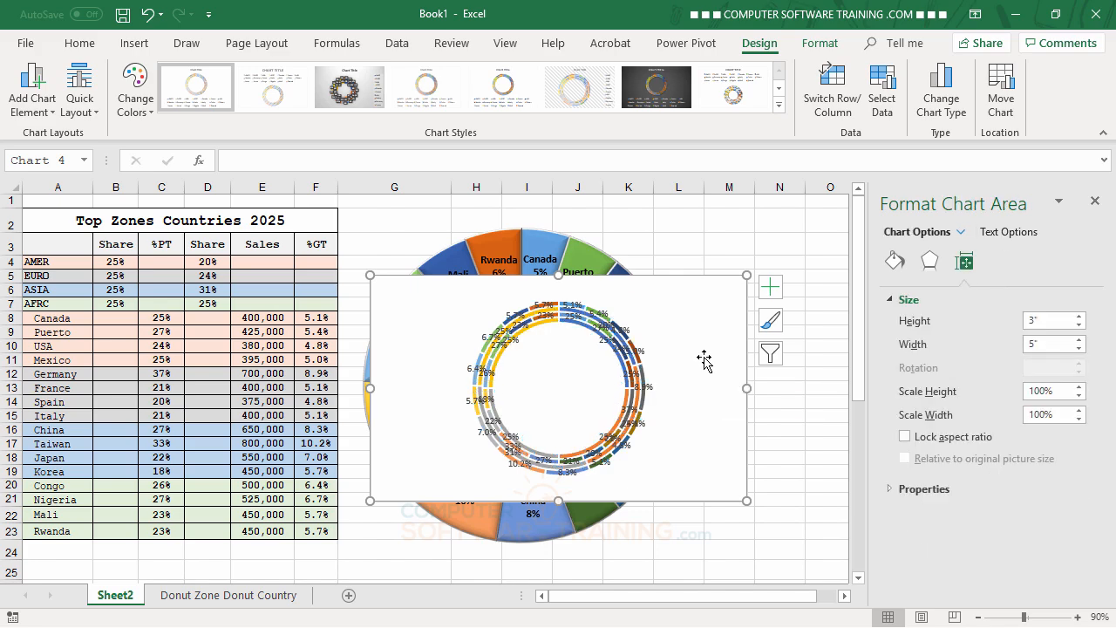
drag(744, 499, 811, 560)
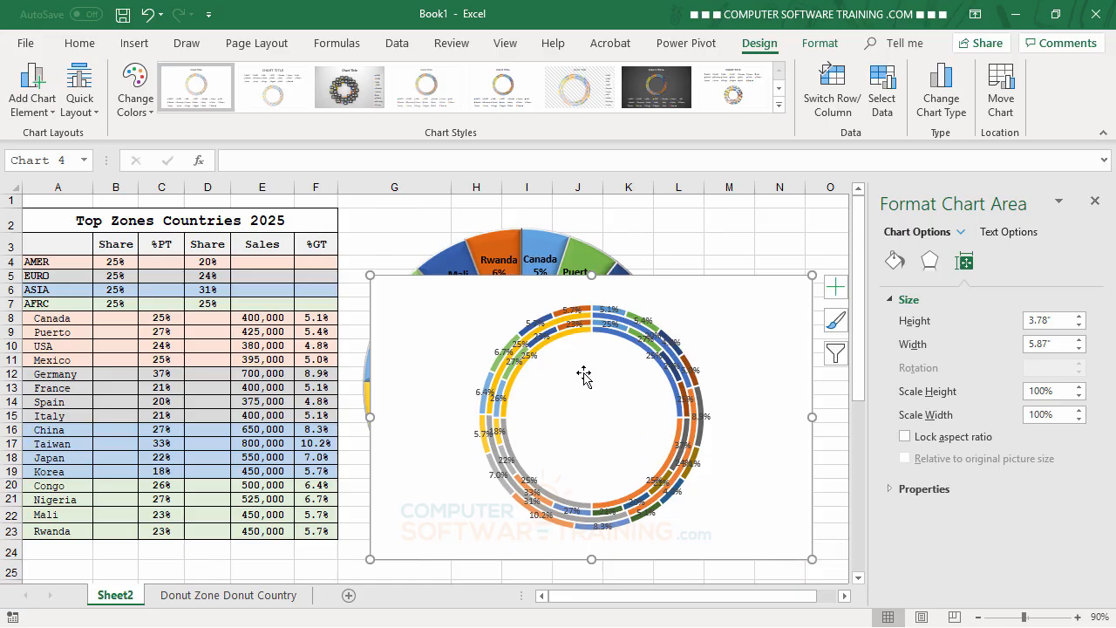
Reduce the doughnut hole size to 0% through the innermost Share series.
mouse_move(578, 337)
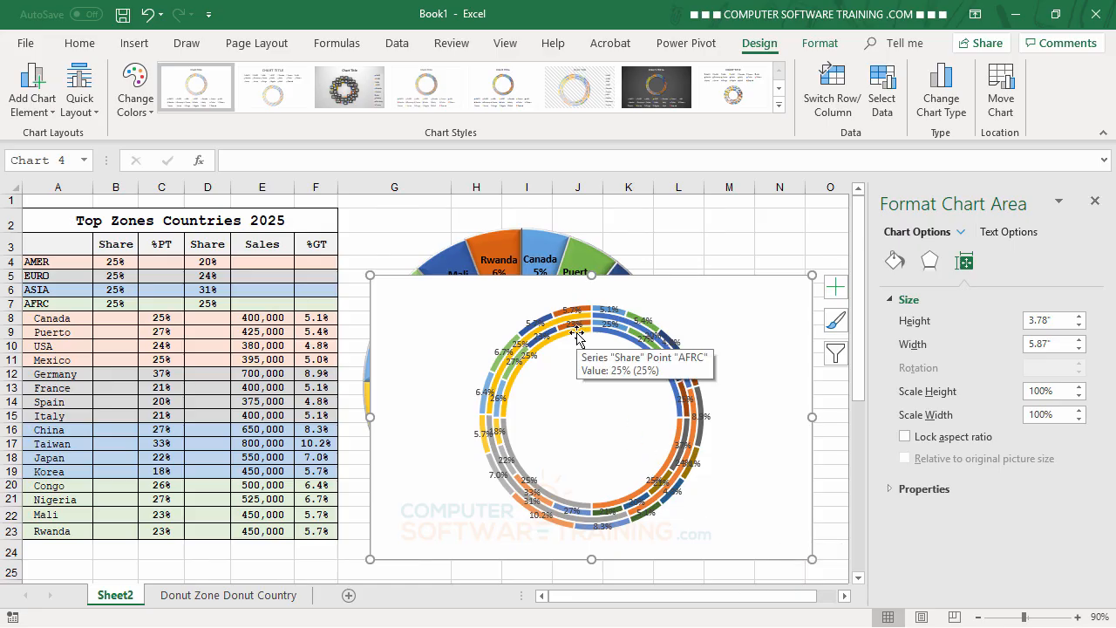
click(576, 332)
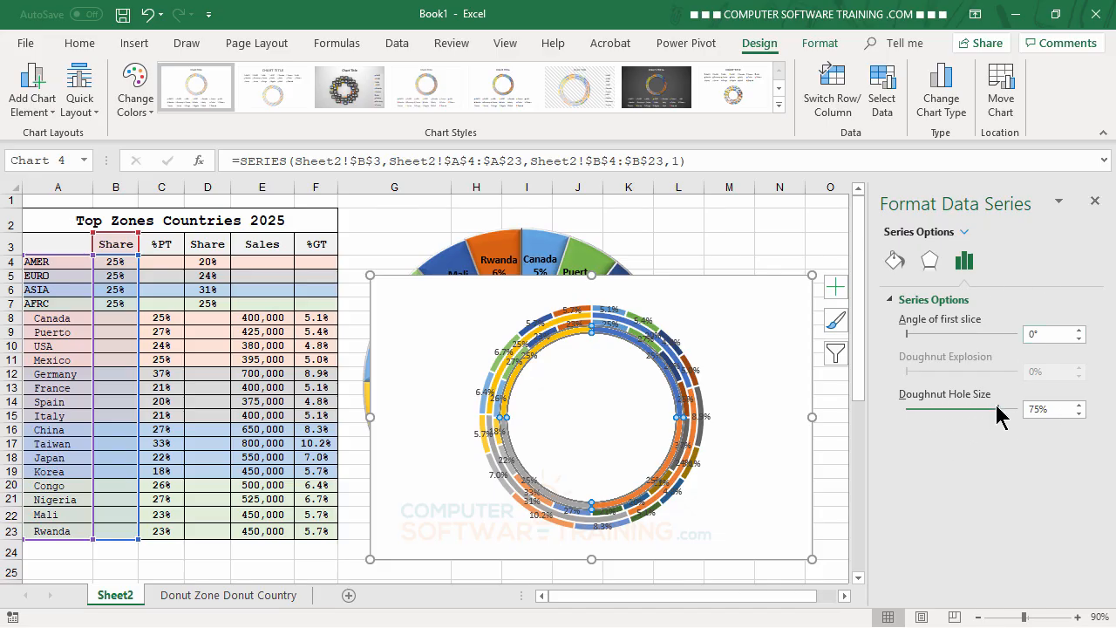
drag(998, 413, 918, 417)
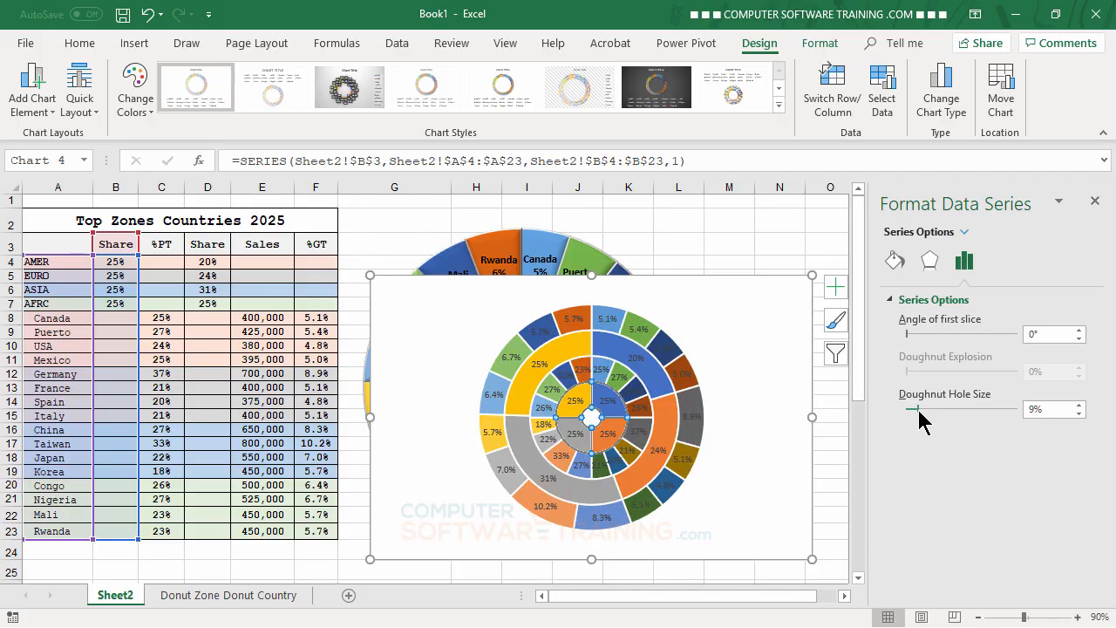
drag(918, 408, 909, 409)
Compare with the finished four-ring chart on the Donut Zone Donut Country sheet, and return to Sheet2.
click(293, 596)
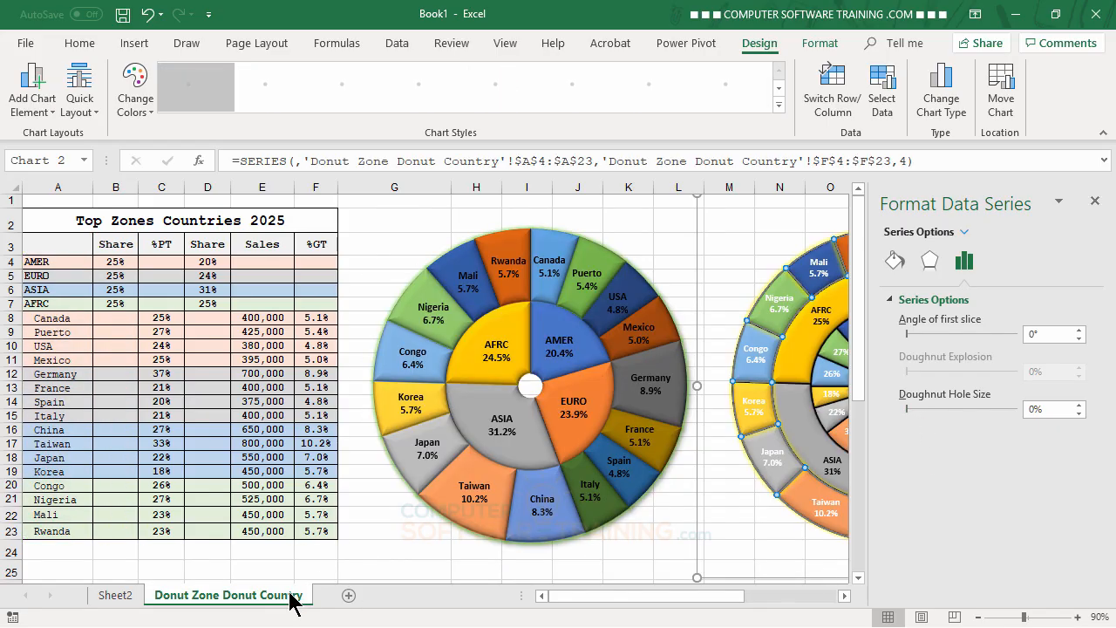
mouse_move(728, 602)
mouse_down()
mouse_move(765, 608)
mouse_move(728, 606)
mouse_up()
click(116, 596)
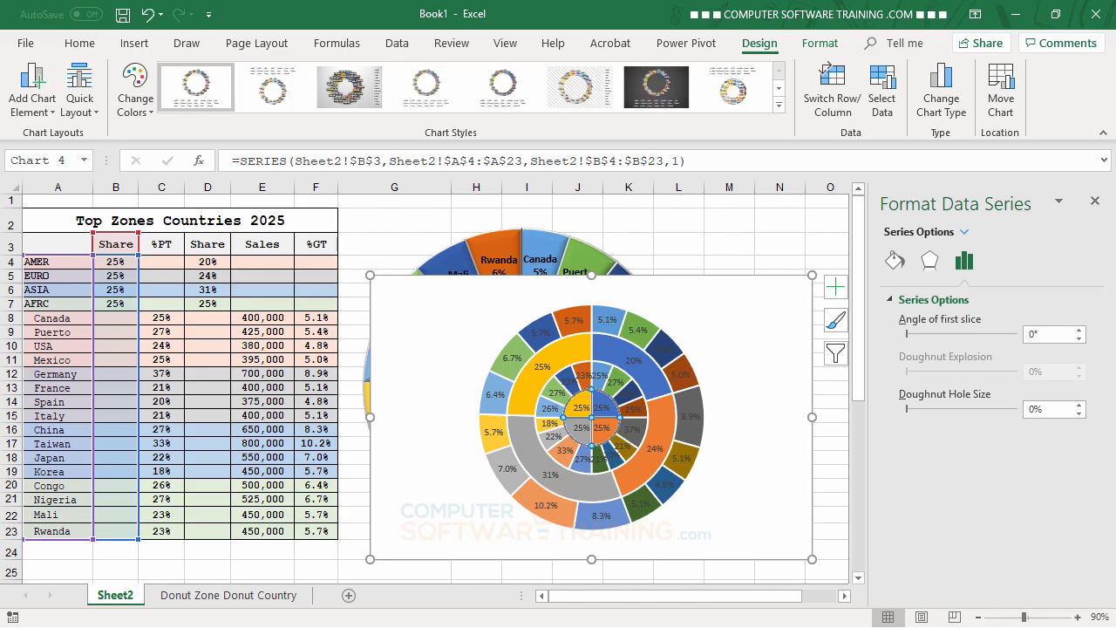
Move the four-ring chart partly off the two-ring chart, away from the data table, and close the formatting options.
click(842, 595)
click(843, 596)
click(843, 596)
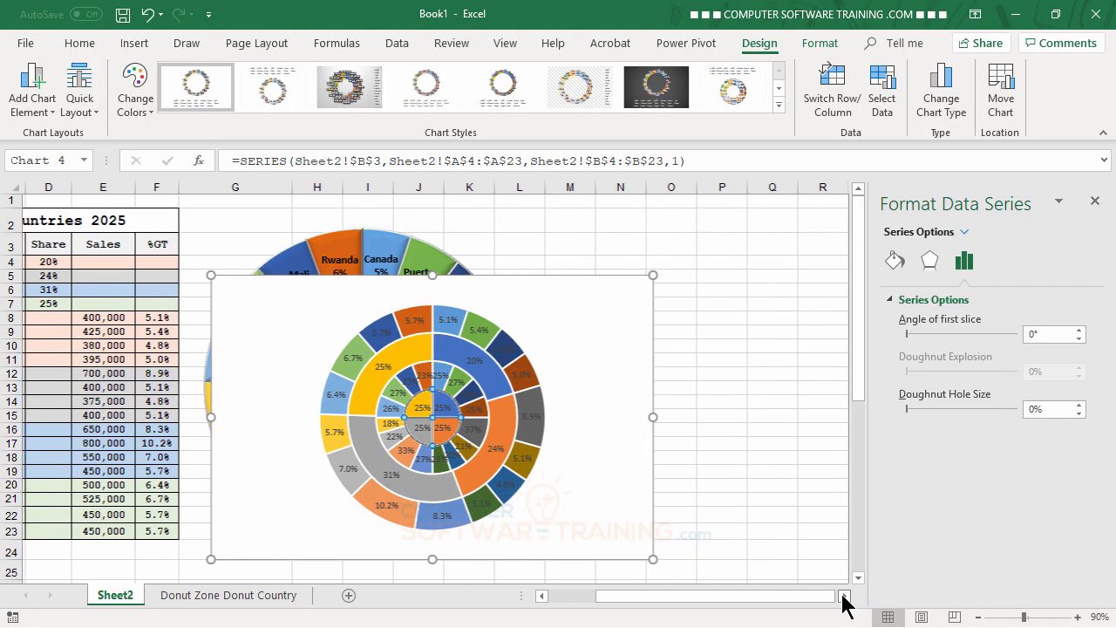
click(843, 596)
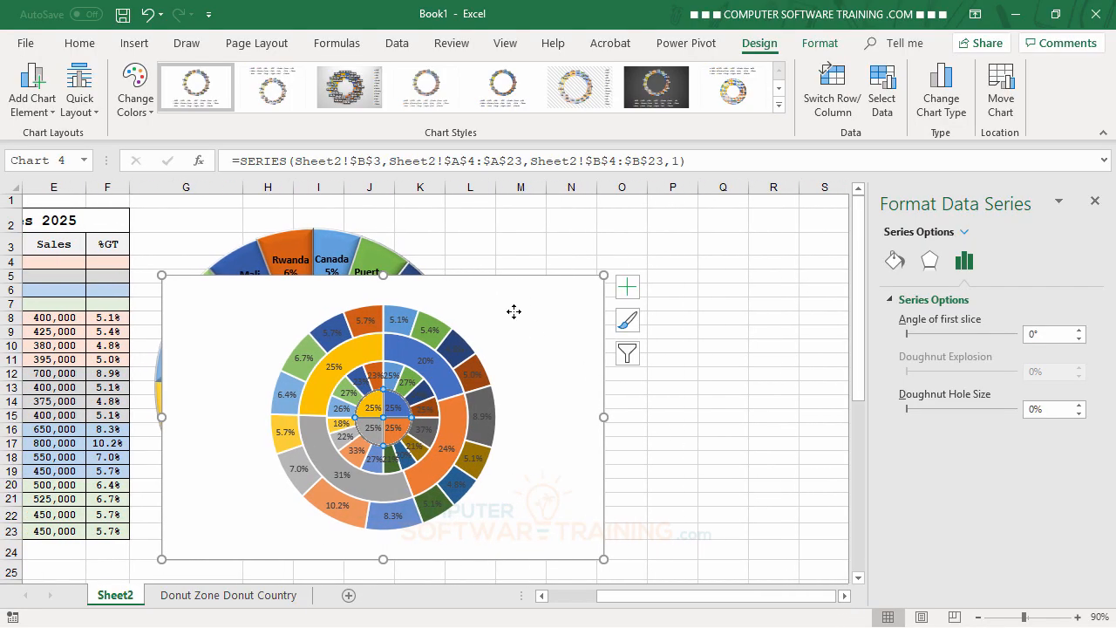
drag(514, 312, 661, 274)
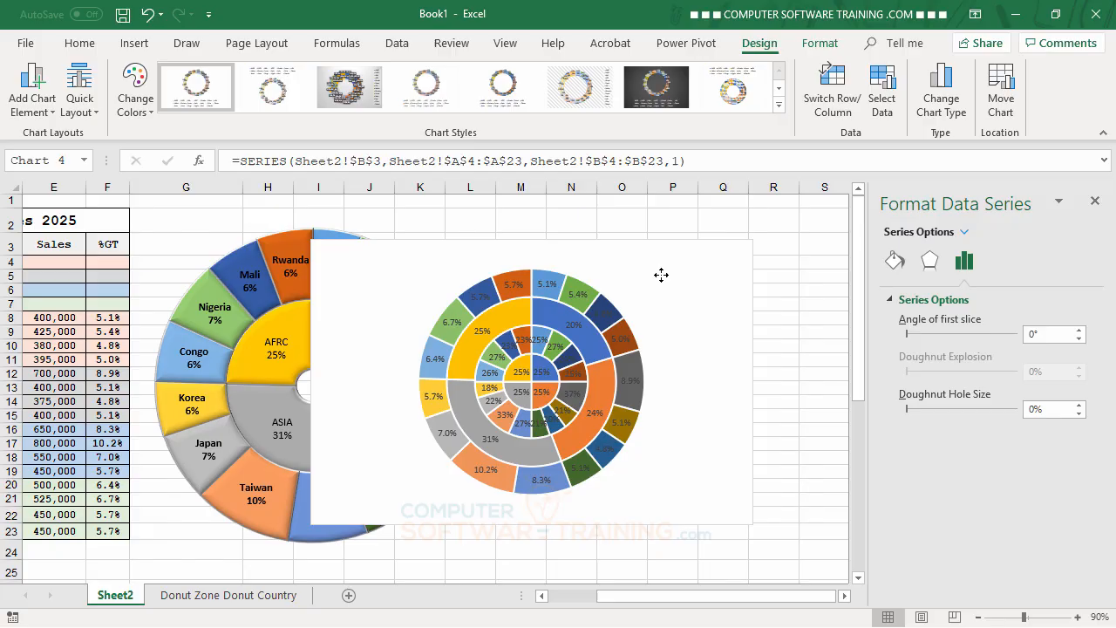
click(1095, 202)
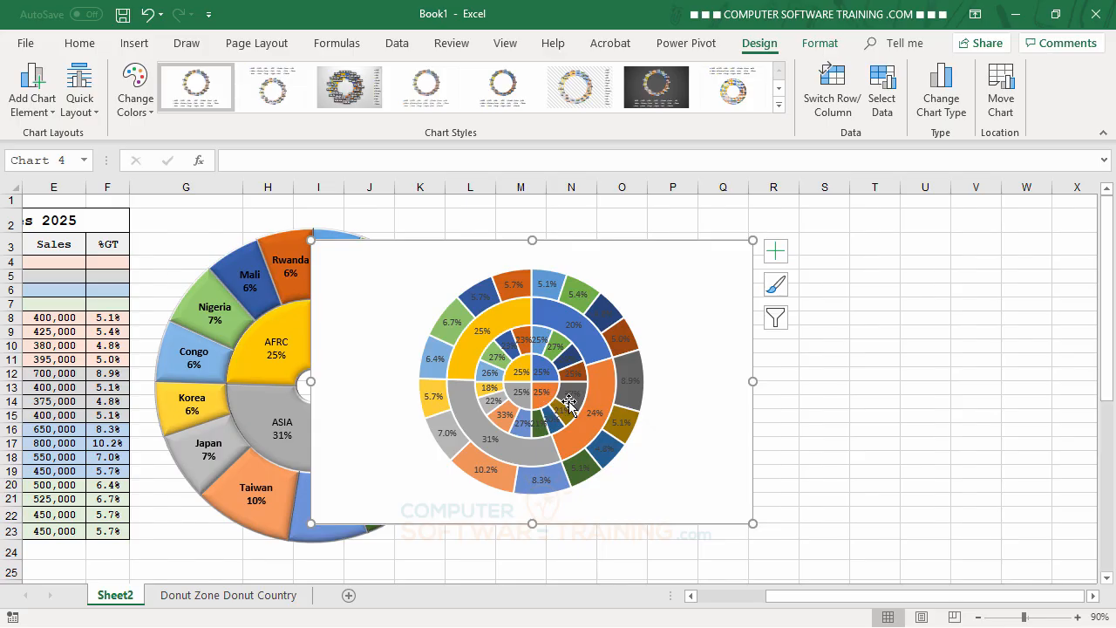
Set the four-ring chart's height to 5.2 inches.
double_click(686, 243)
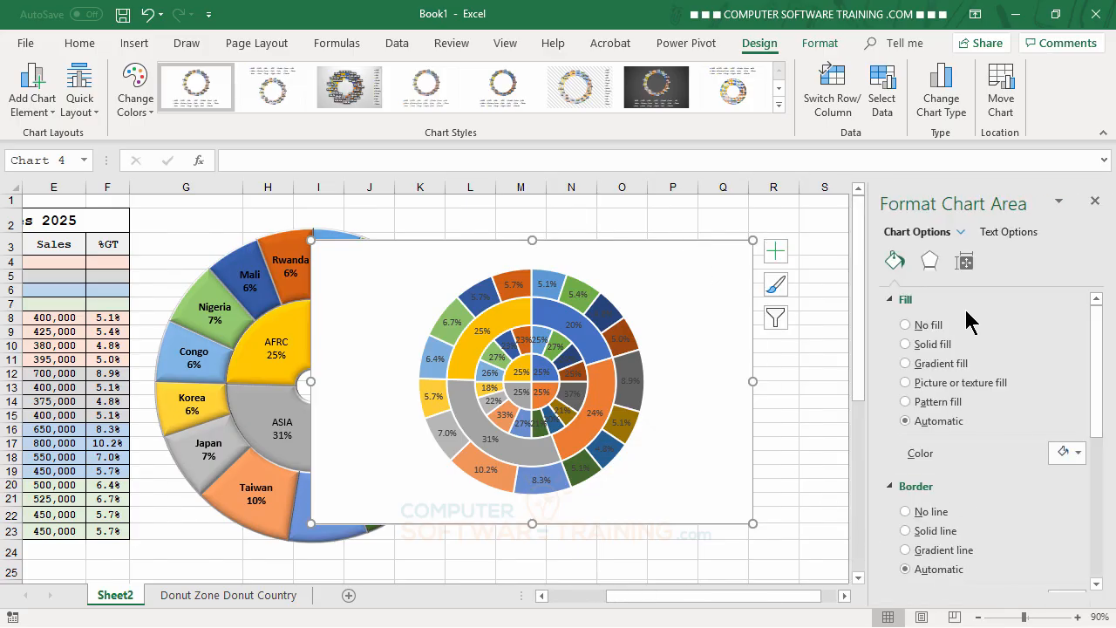
click(964, 261)
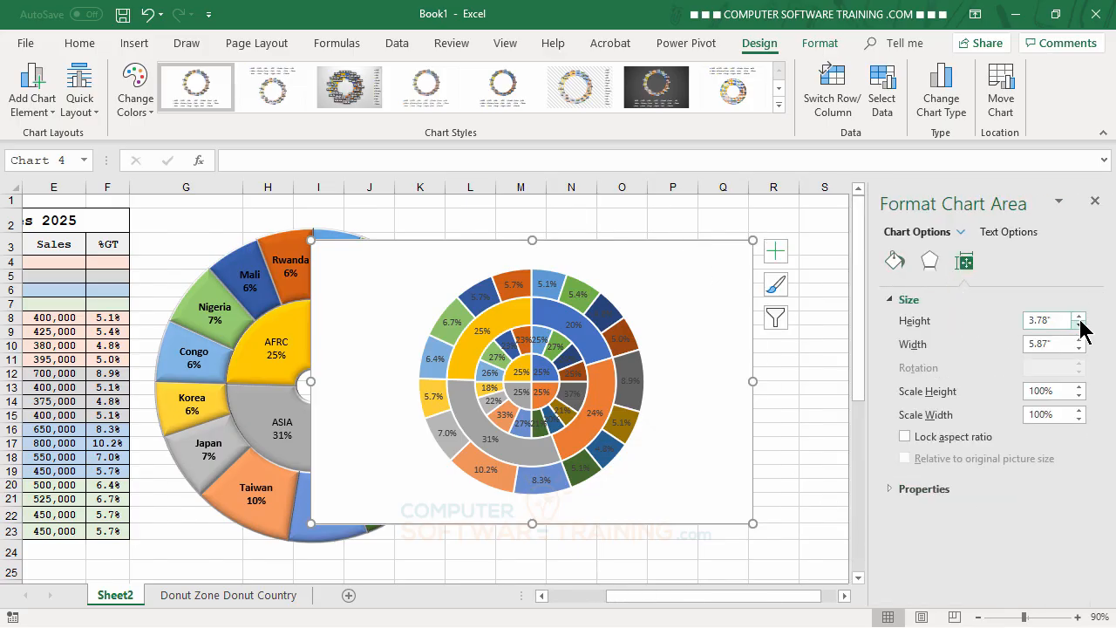
click(1079, 317)
click(1079, 318)
click(1080, 317)
click(1080, 317)
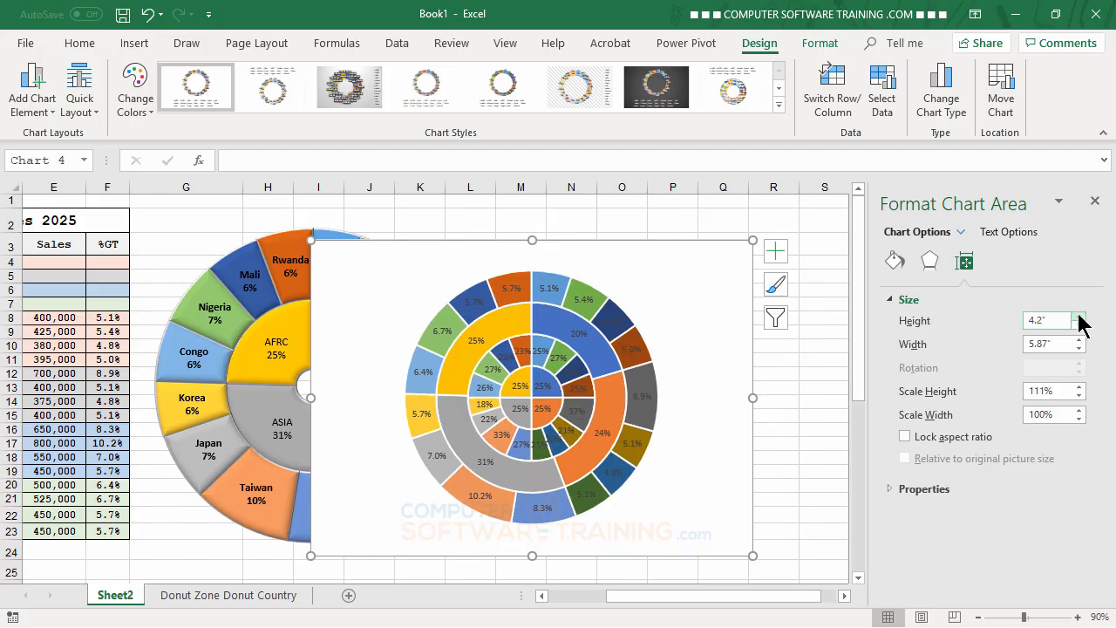
click(1080, 317)
click(1080, 317)
click(1079, 318)
click(1079, 318)
click(1080, 318)
click(1080, 317)
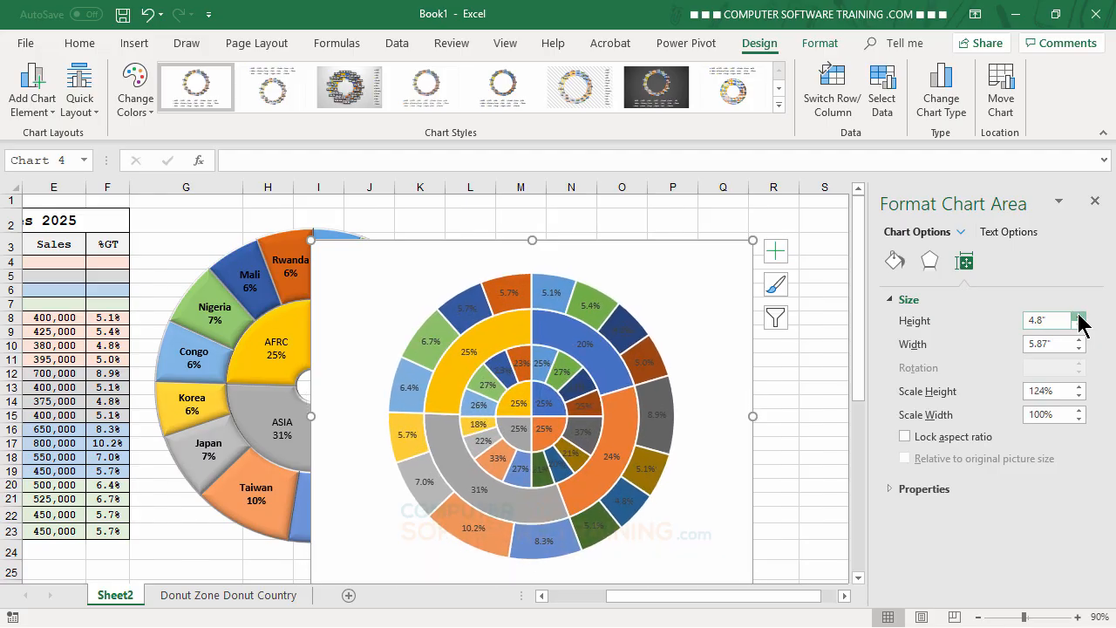
click(1080, 318)
click(1080, 317)
click(1080, 317)
click(1080, 317)
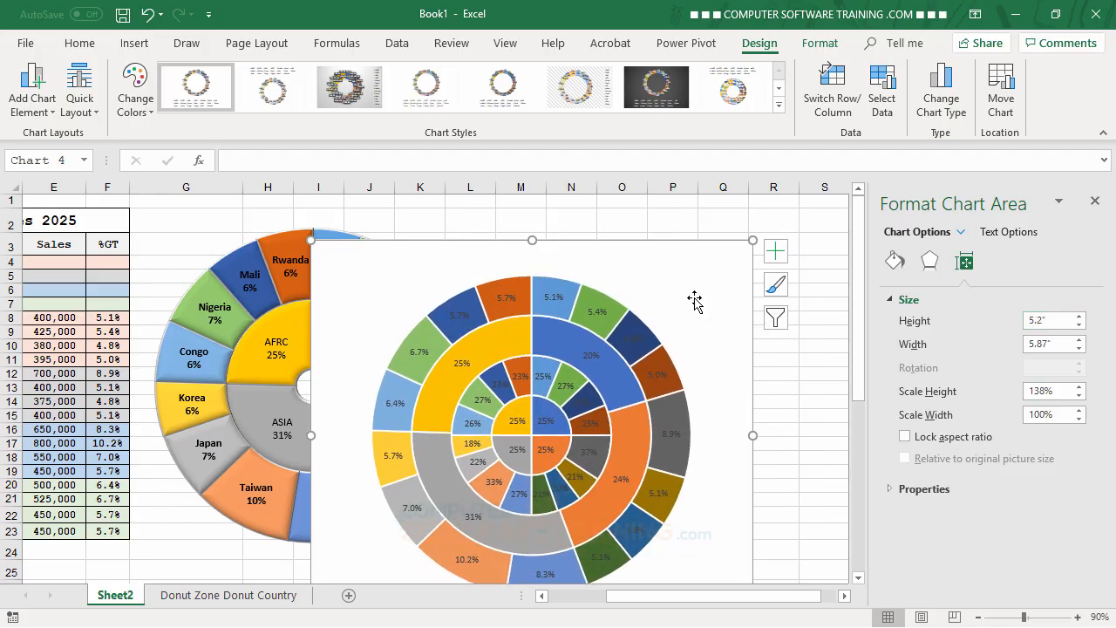
Move the four-ring chart farther from the data table and shift its plot area slightly upward within the chart.
drag(695, 302, 835, 287)
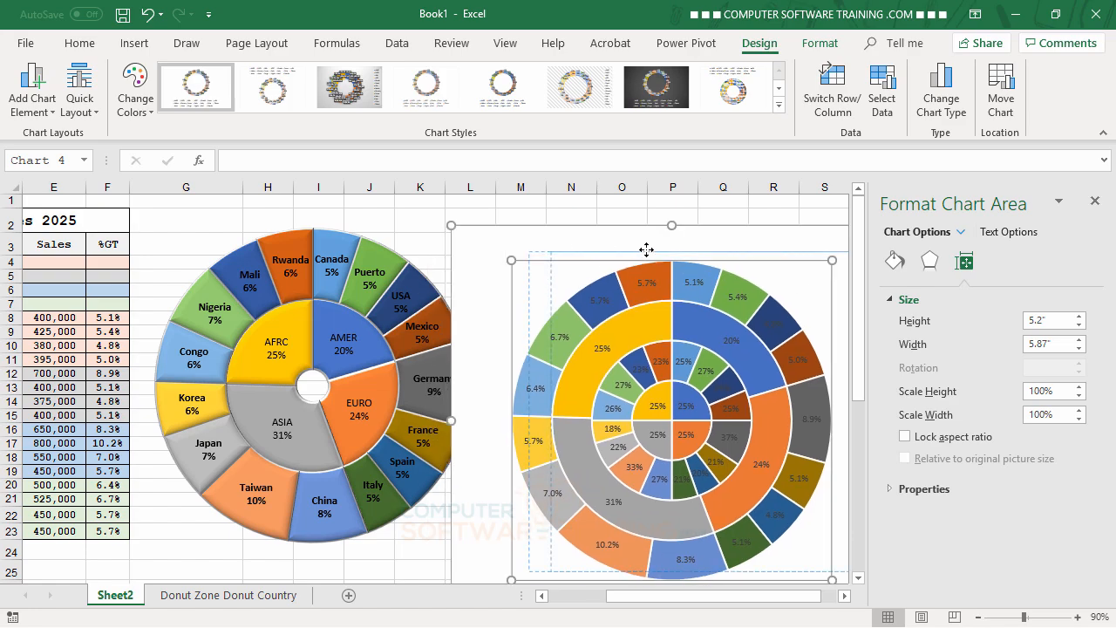
click(552, 375)
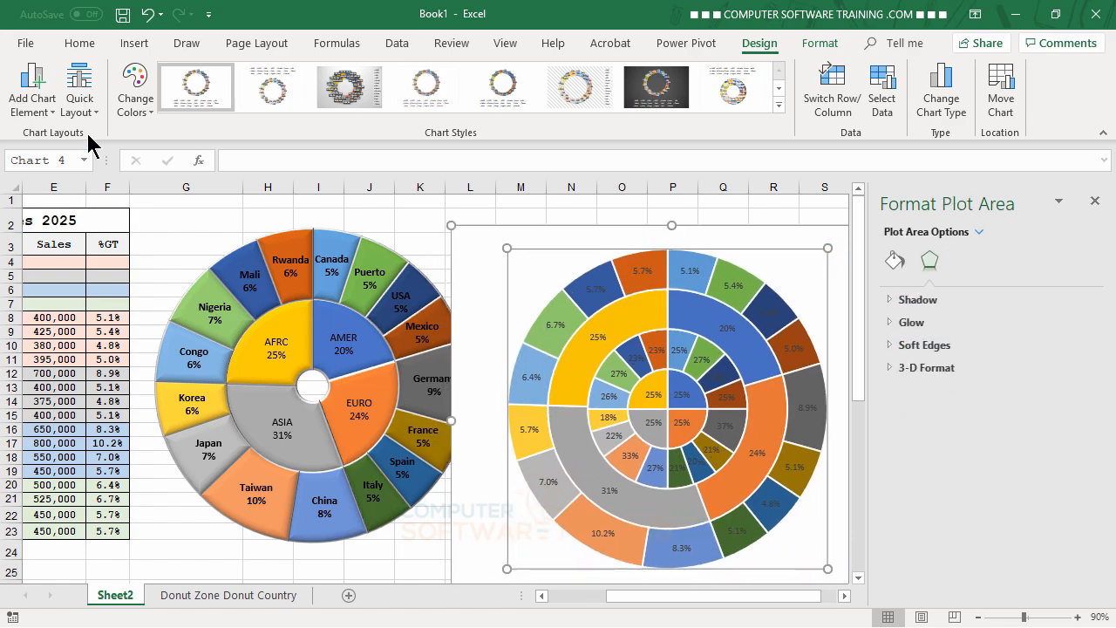
Undo the last plot area shift, and move the whole four-ring chart up and farther from the two-ring chart.
click(148, 14)
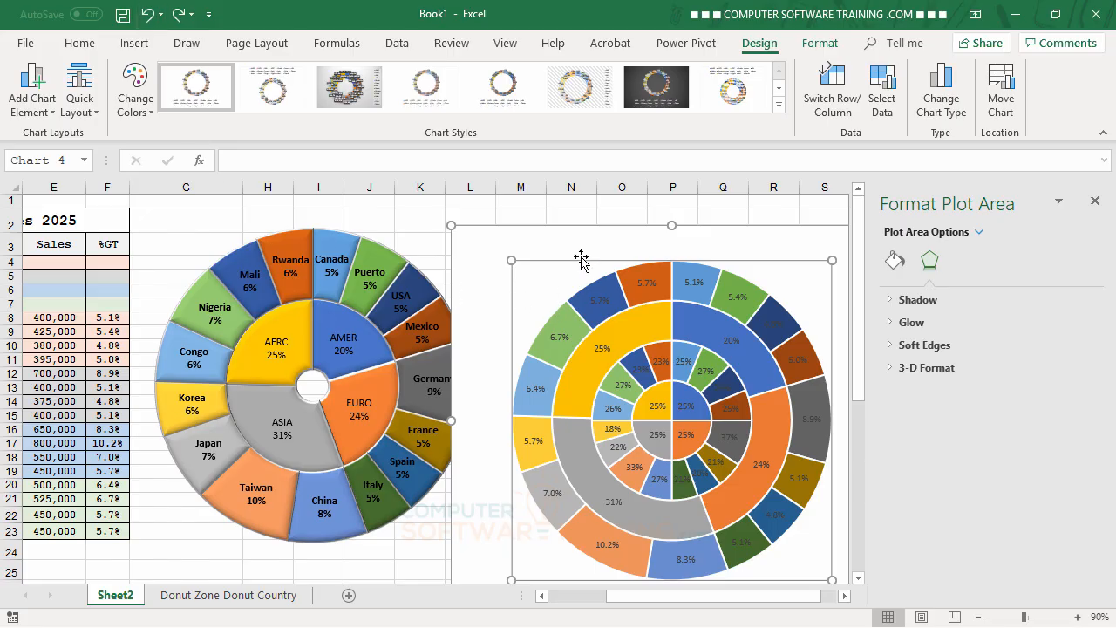
click(598, 236)
drag(590, 243, 596, 218)
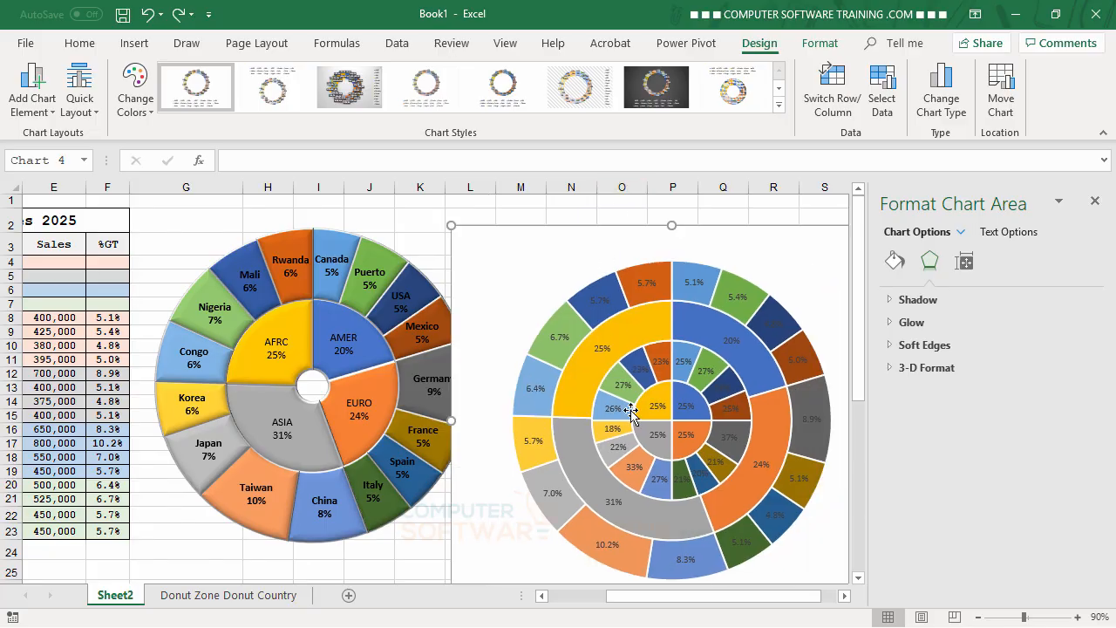
drag(528, 257, 601, 229)
Set the four-ring chart area to no fill and no border line, and move the chart slightly closer to the two-ring chart.
click(845, 596)
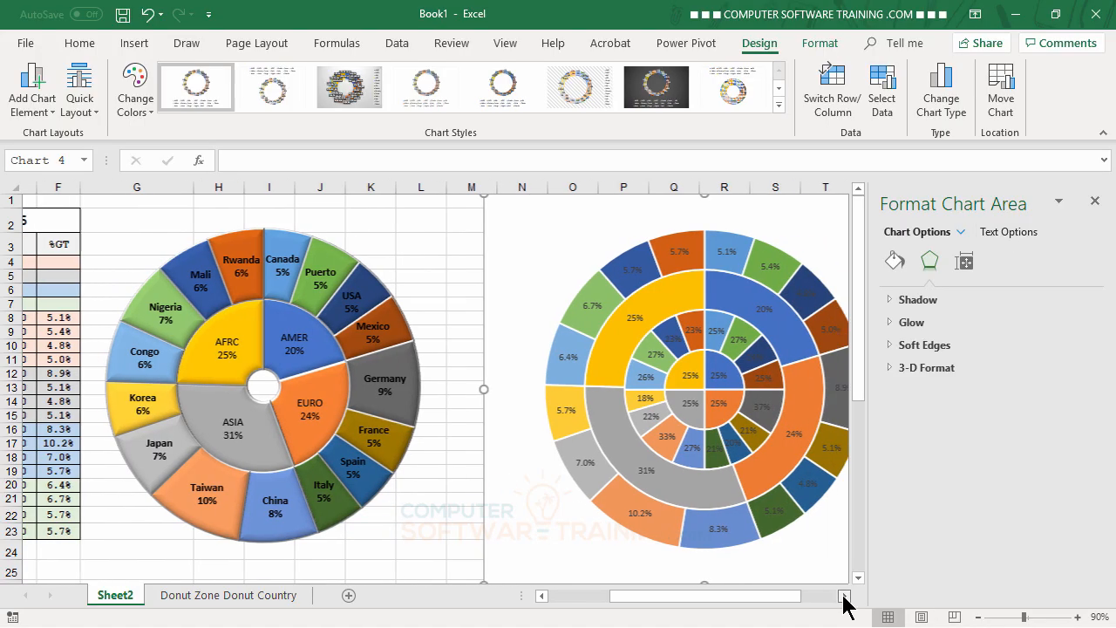
click(845, 595)
click(844, 596)
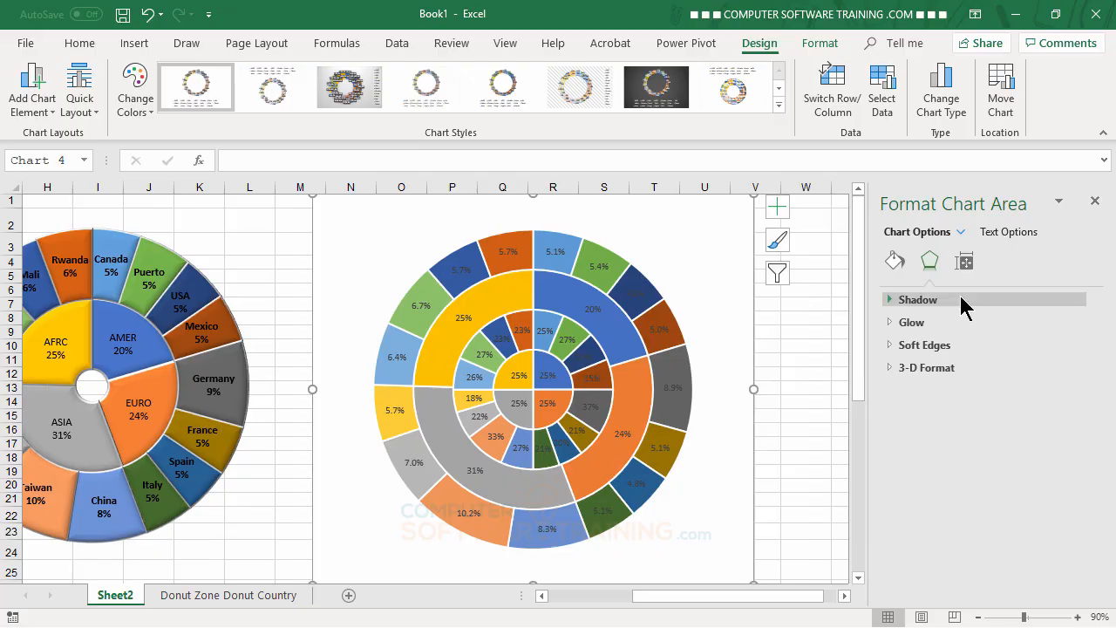
click(964, 263)
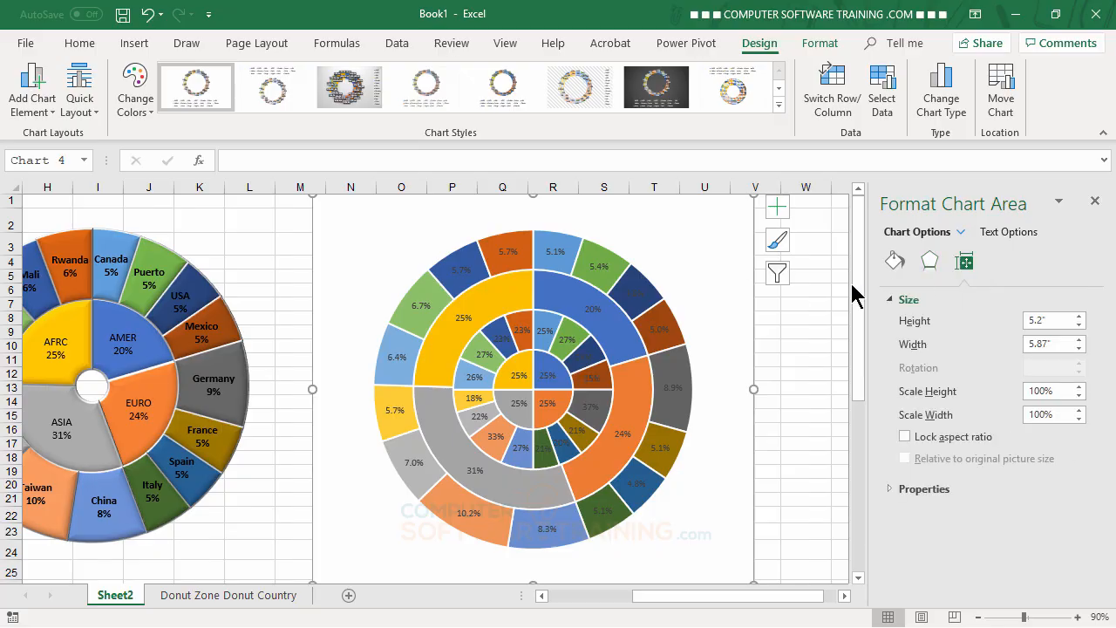
click(894, 259)
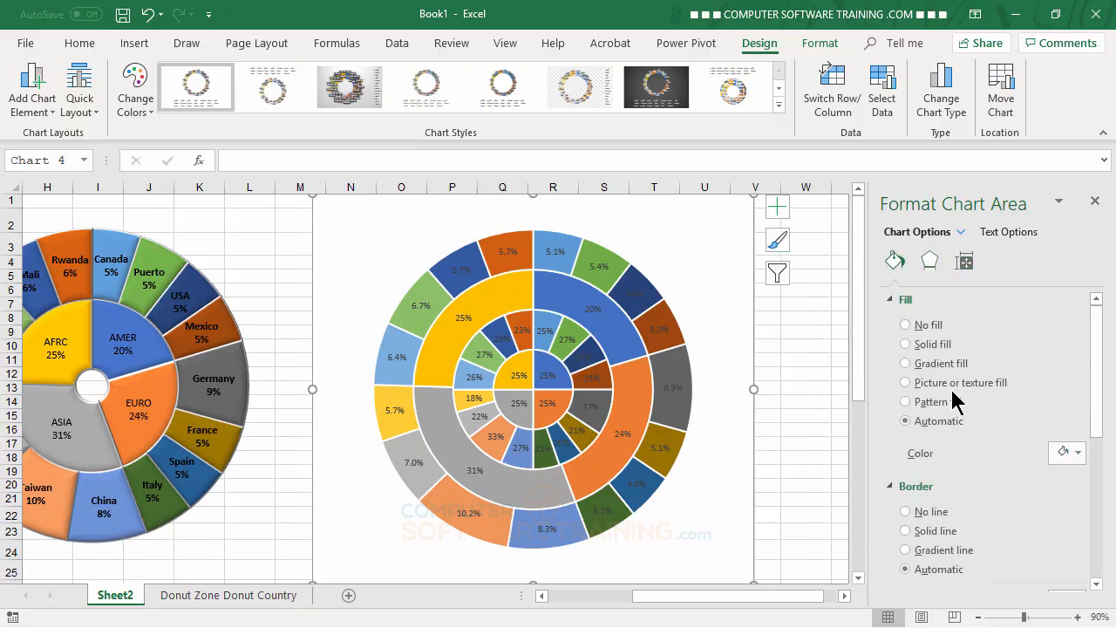
click(909, 328)
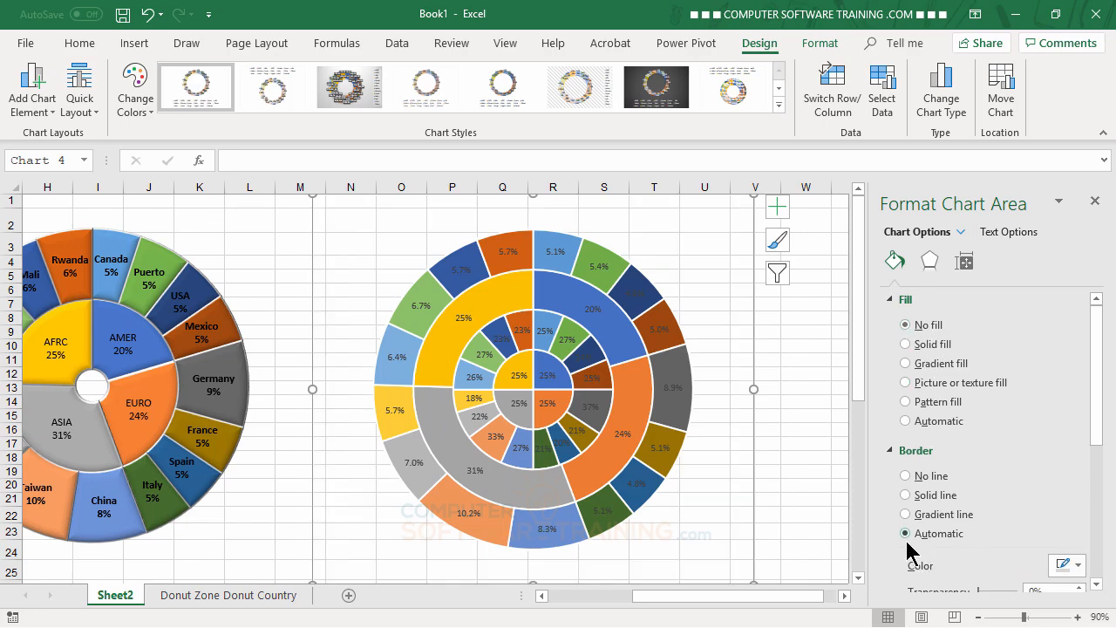
click(906, 476)
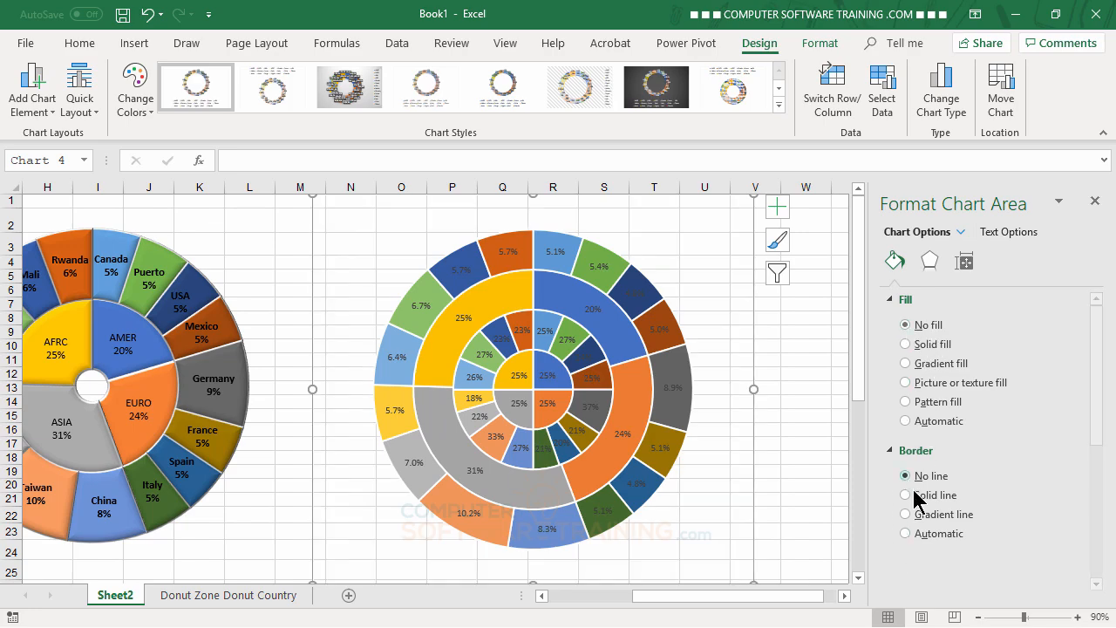
click(1095, 201)
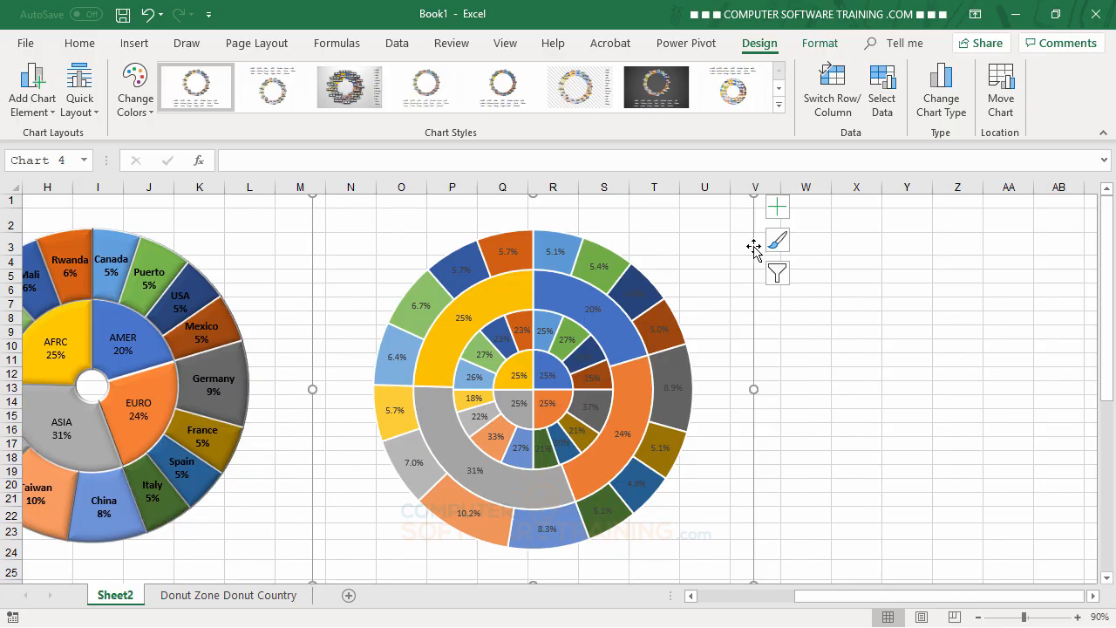
drag(905, 598, 883, 610)
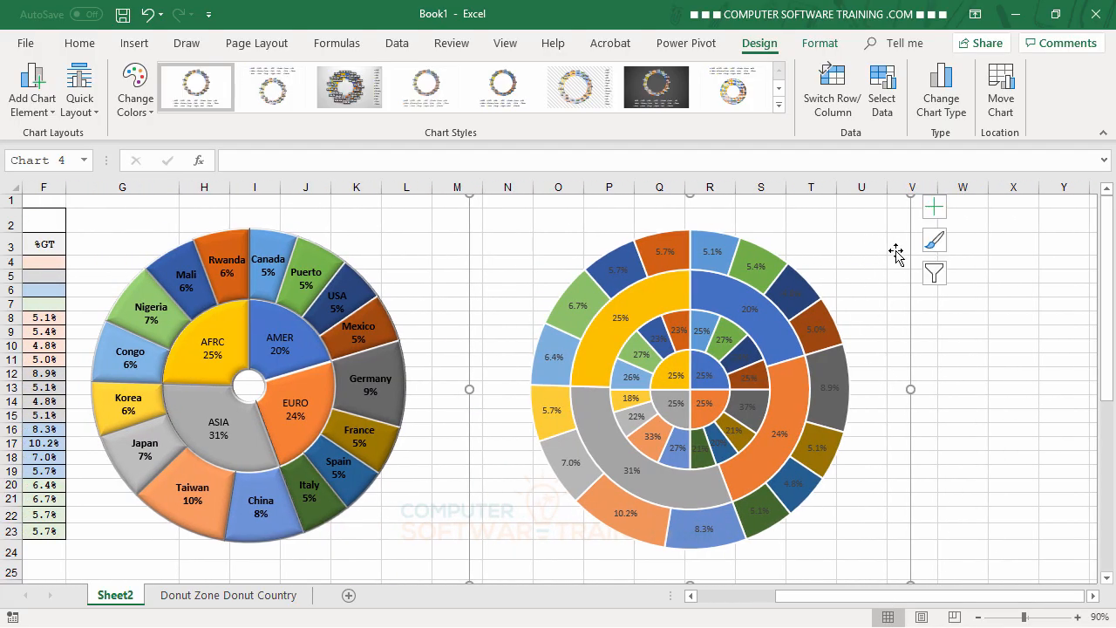
mouse_move(910, 248)
mouse_down()
mouse_move(858, 277)
mouse_move(640, 277)
mouse_move(513, 265)
mouse_move(466, 244)
mouse_move(548, 256)
mouse_move(878, 241)
mouse_up()
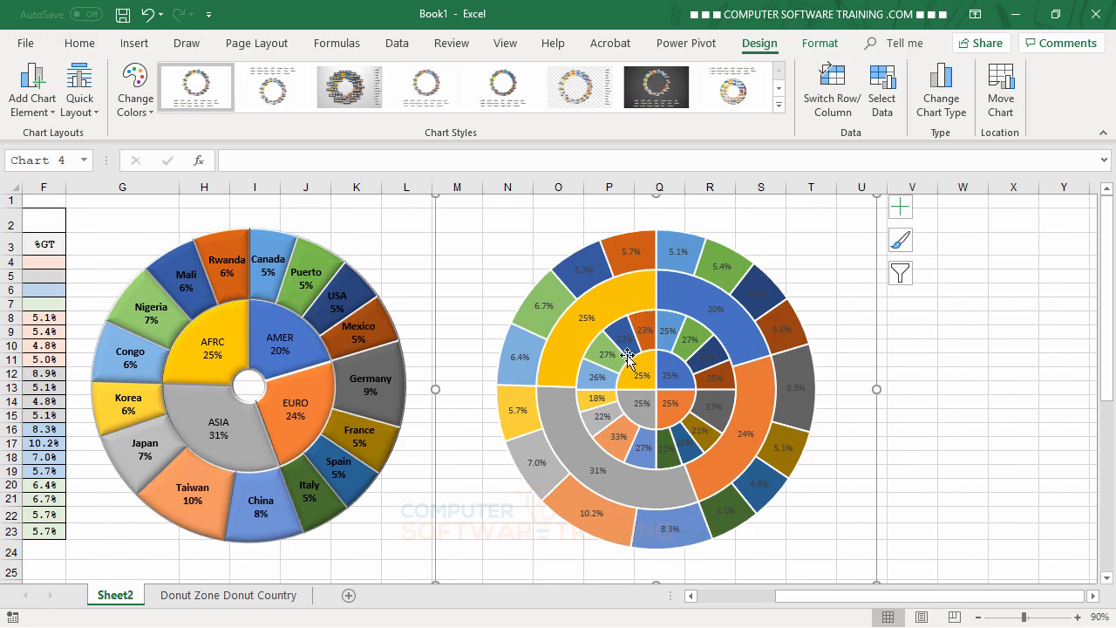
mouse_move(628, 356)
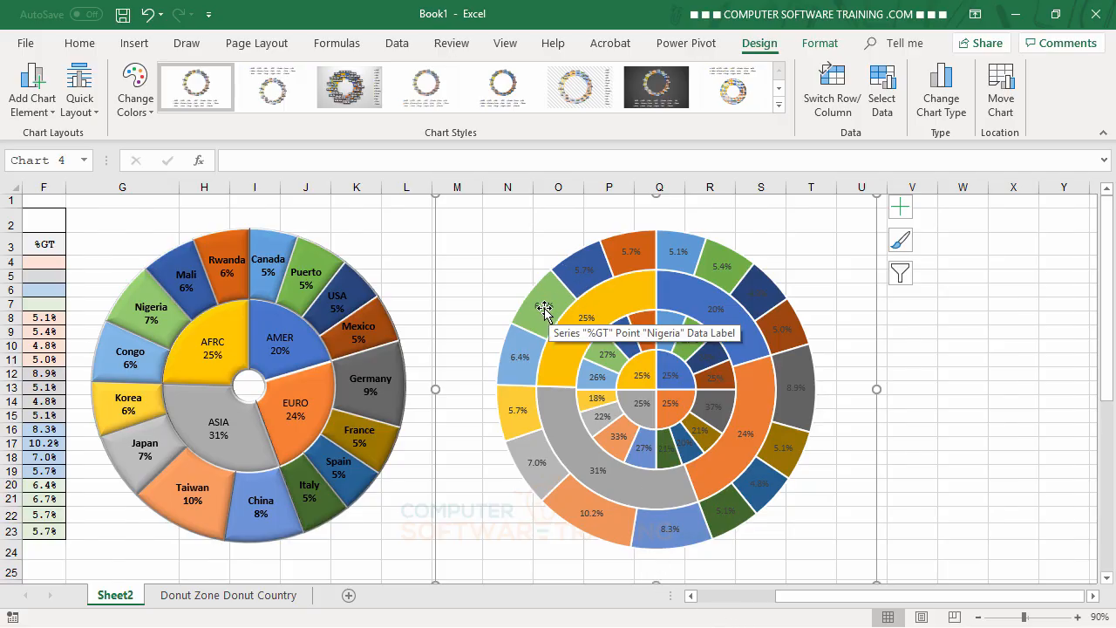
double_click(547, 307)
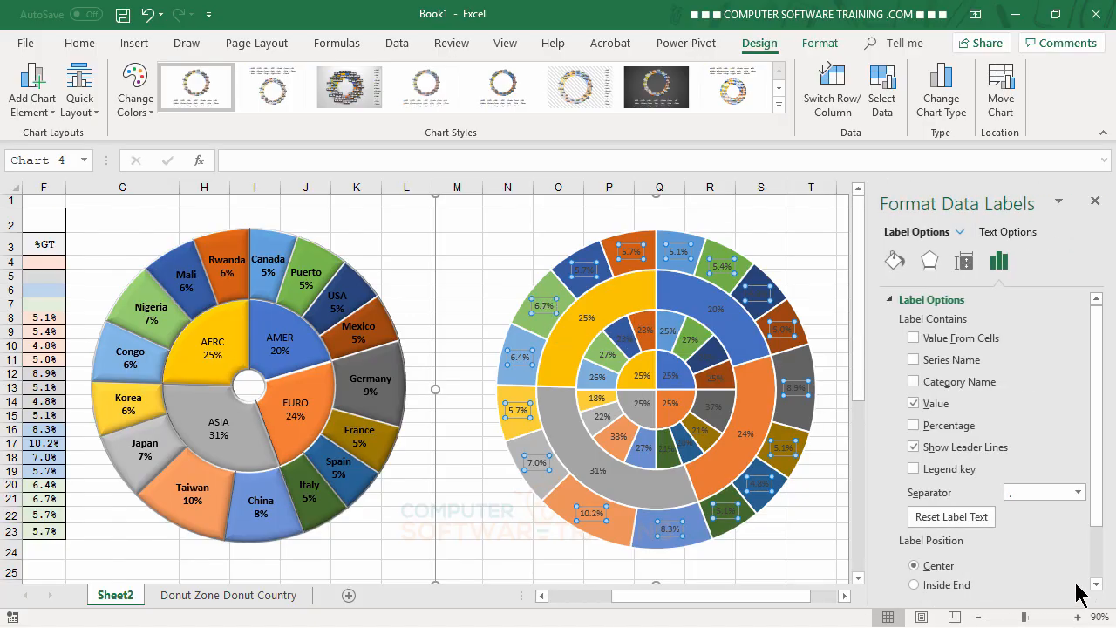
click(915, 406)
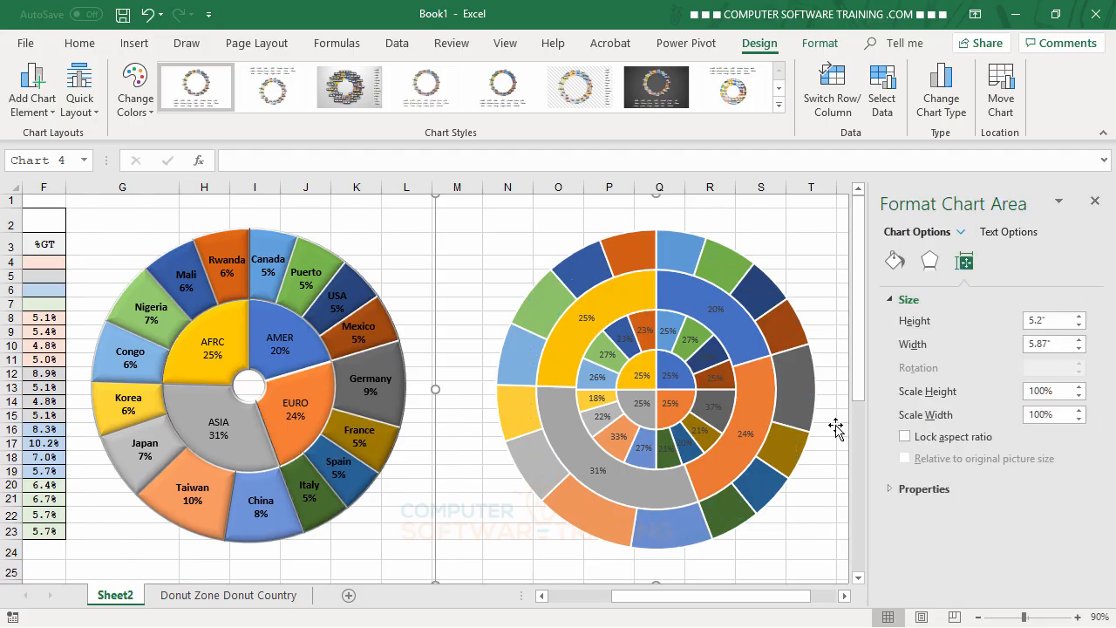
click(146, 16)
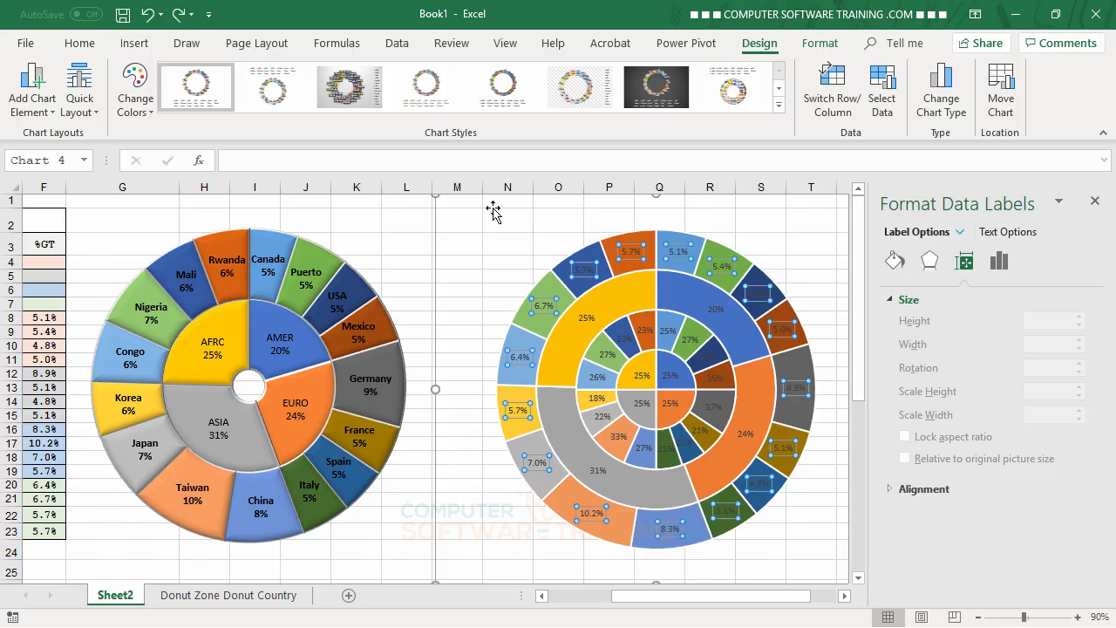
Make the outermost country ring's data labels show category name and percentage instead of value.
click(536, 245)
click(545, 310)
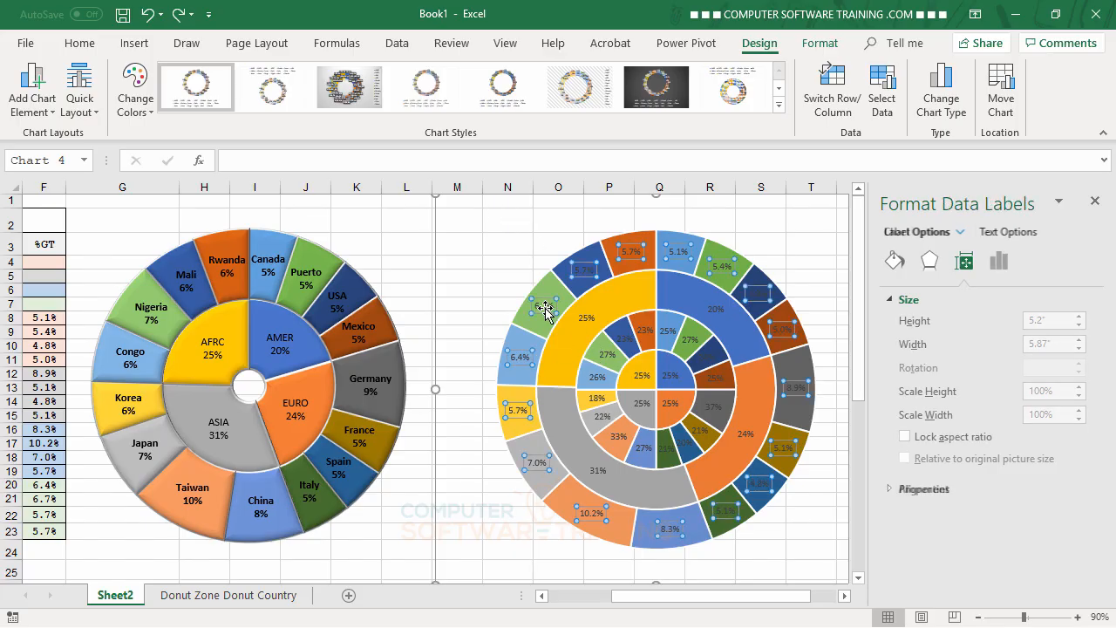
click(1000, 262)
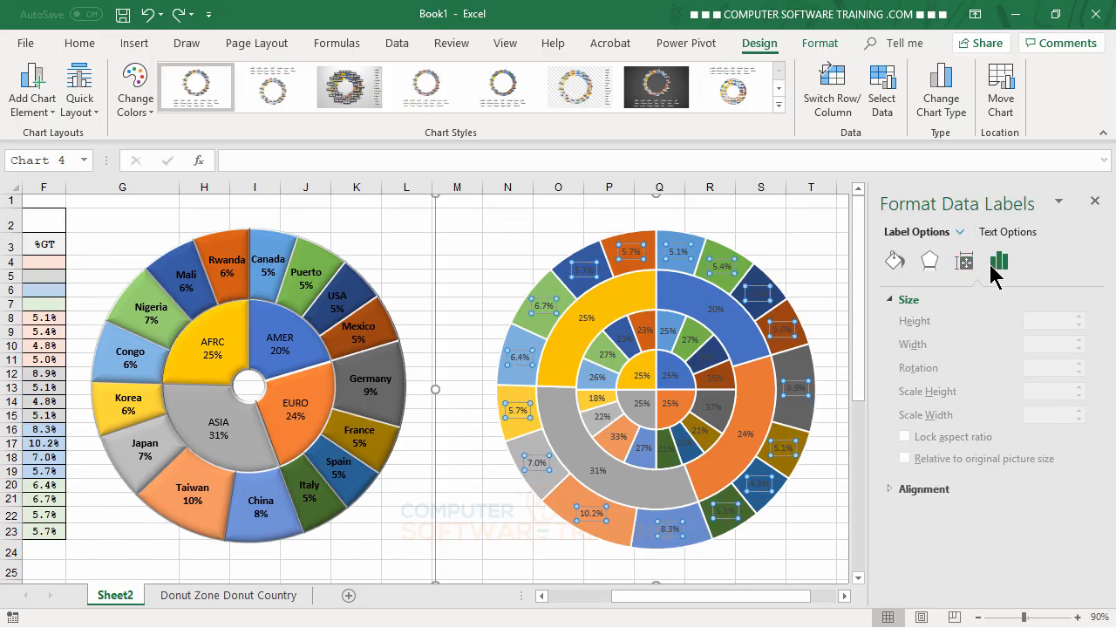
click(920, 301)
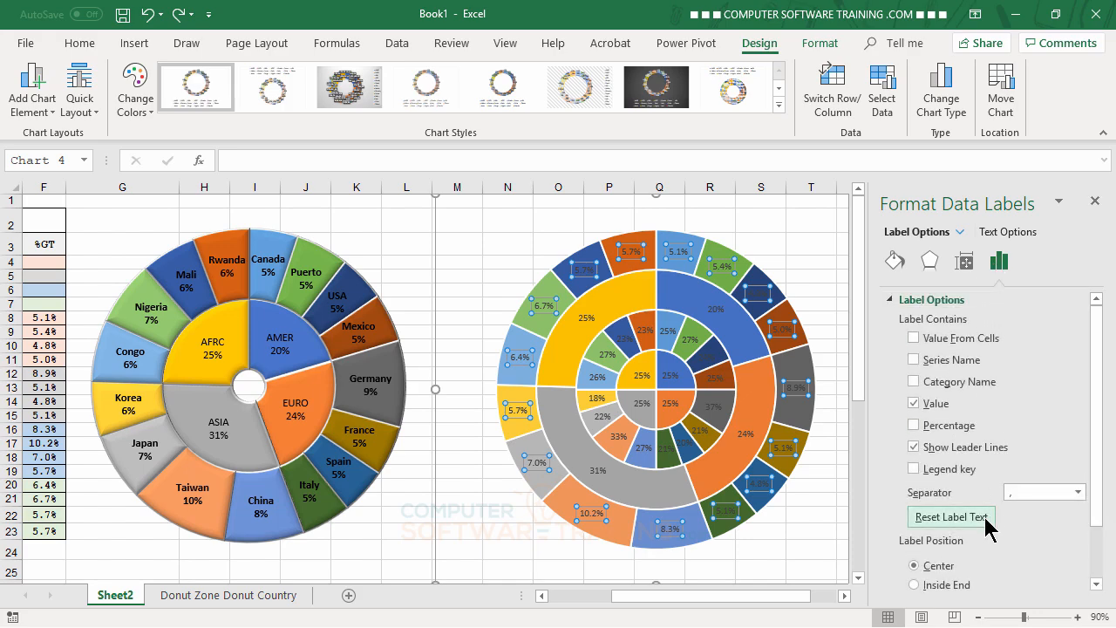
click(914, 404)
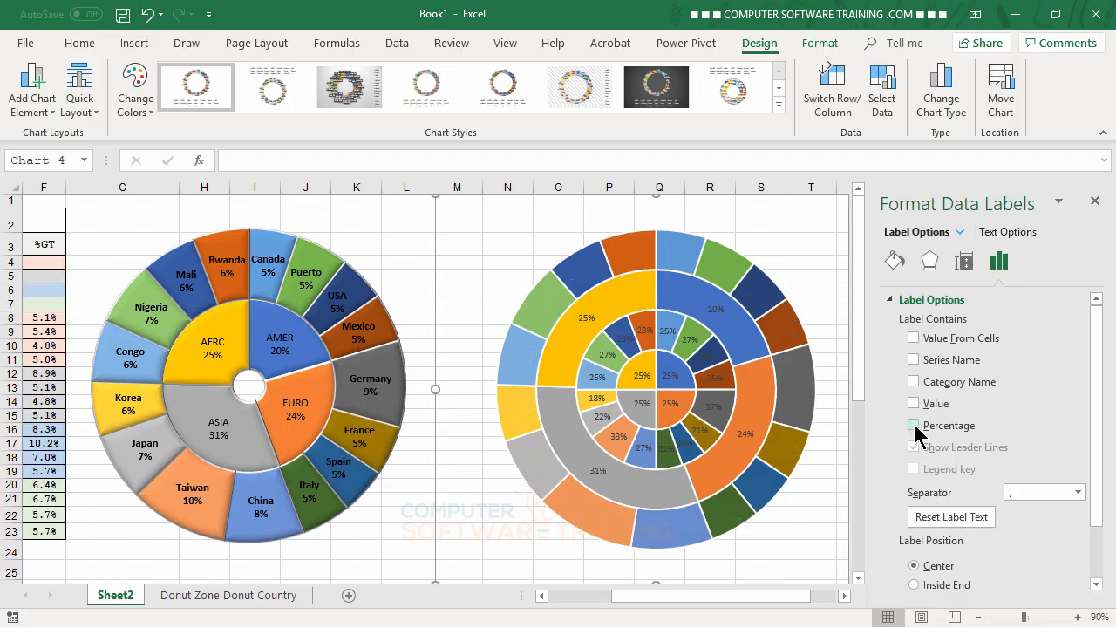
click(914, 425)
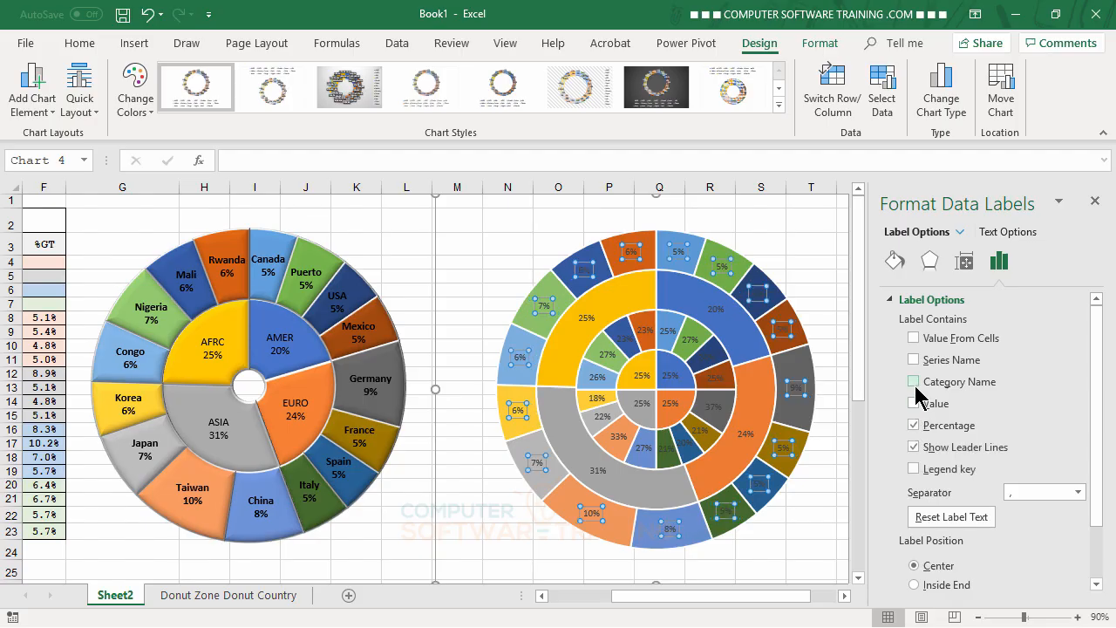
click(914, 382)
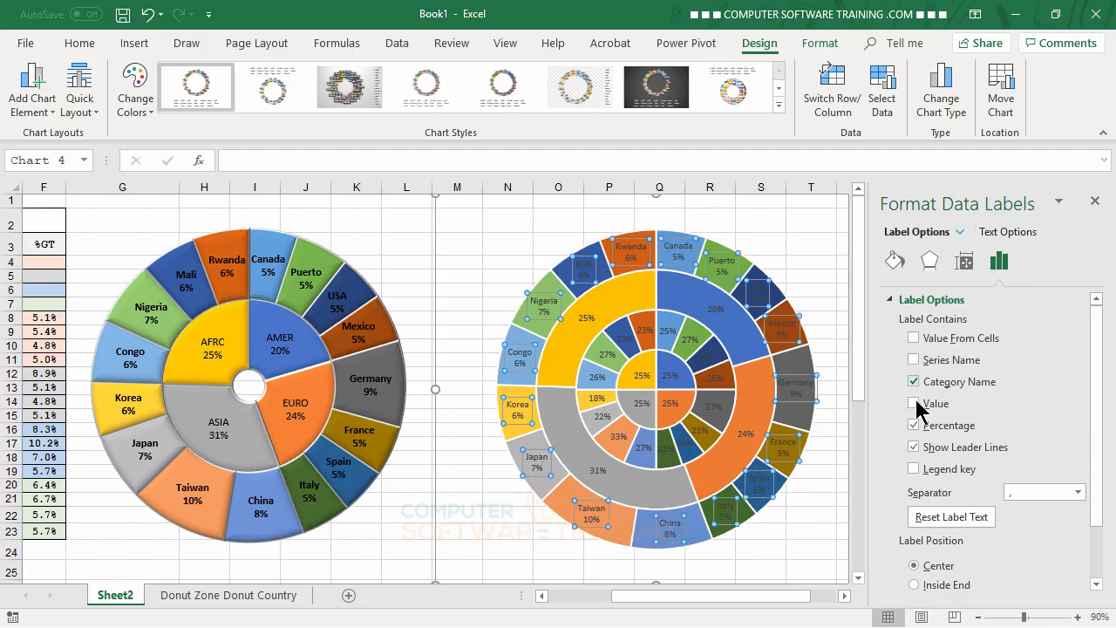
Show category name and percentage instead of value in the data labels of the large zone ring inside the outermost ring.
click(586, 320)
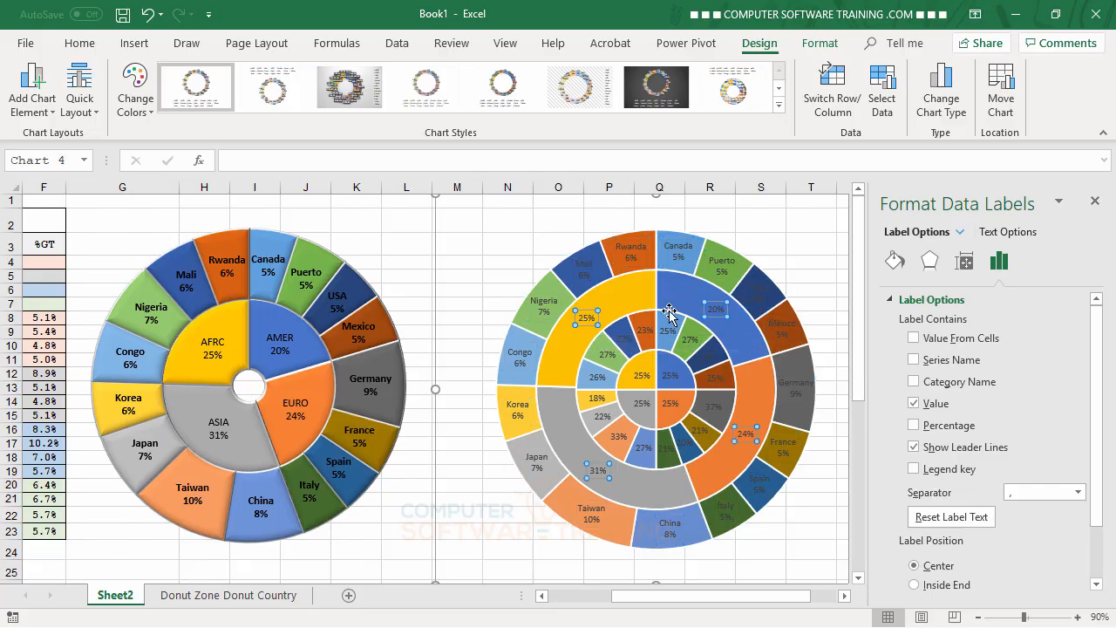
click(914, 404)
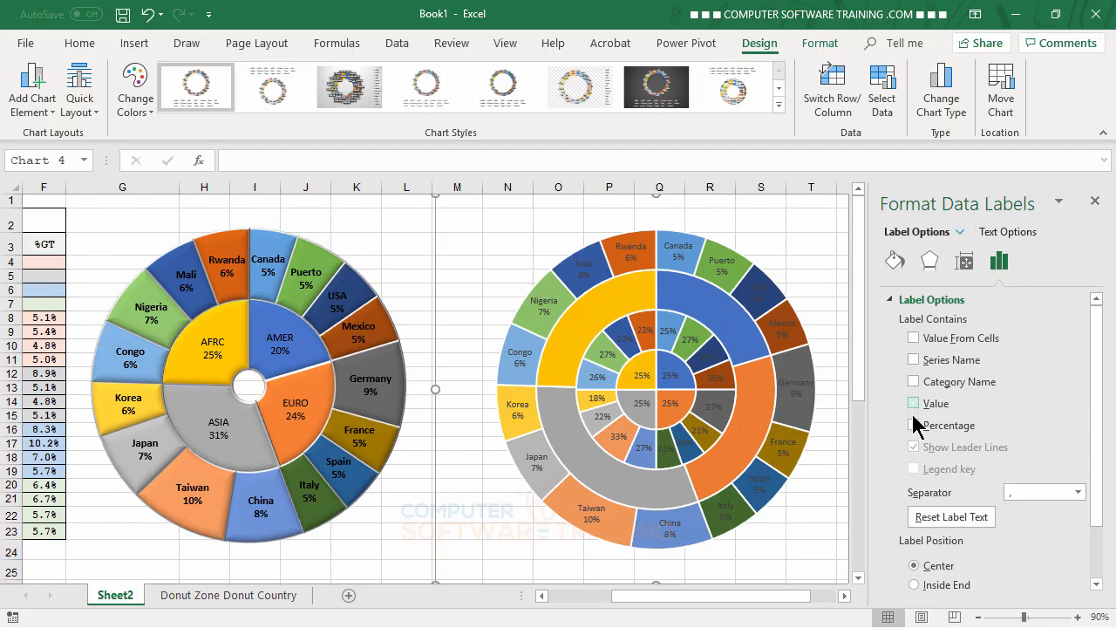
click(914, 426)
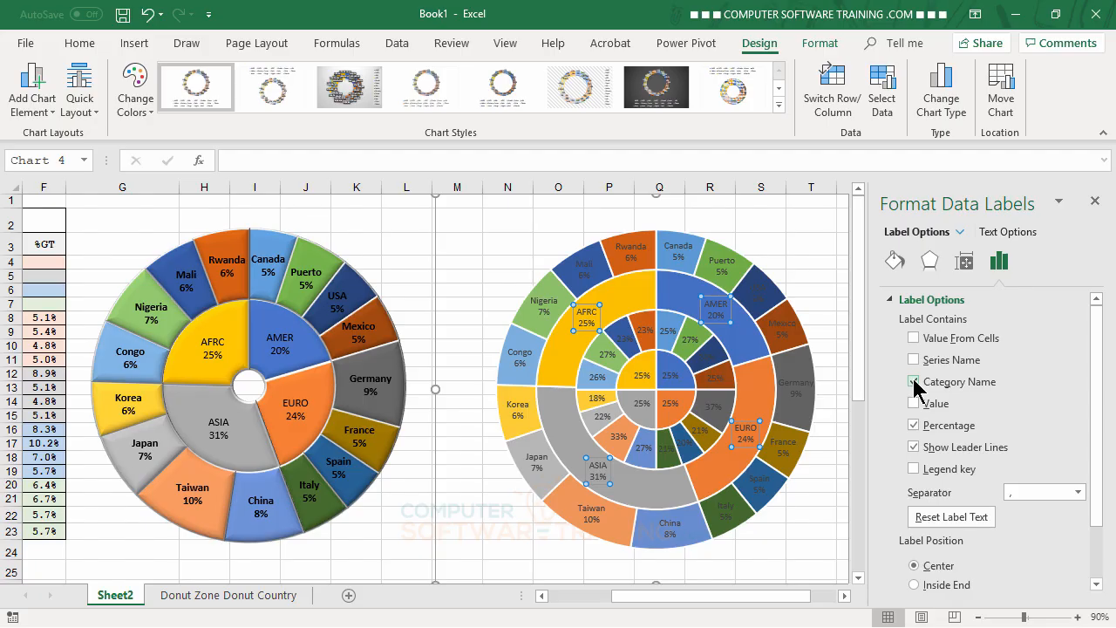
Make the innermost zone ring's data labels show only the category name instead of the value.
click(607, 358)
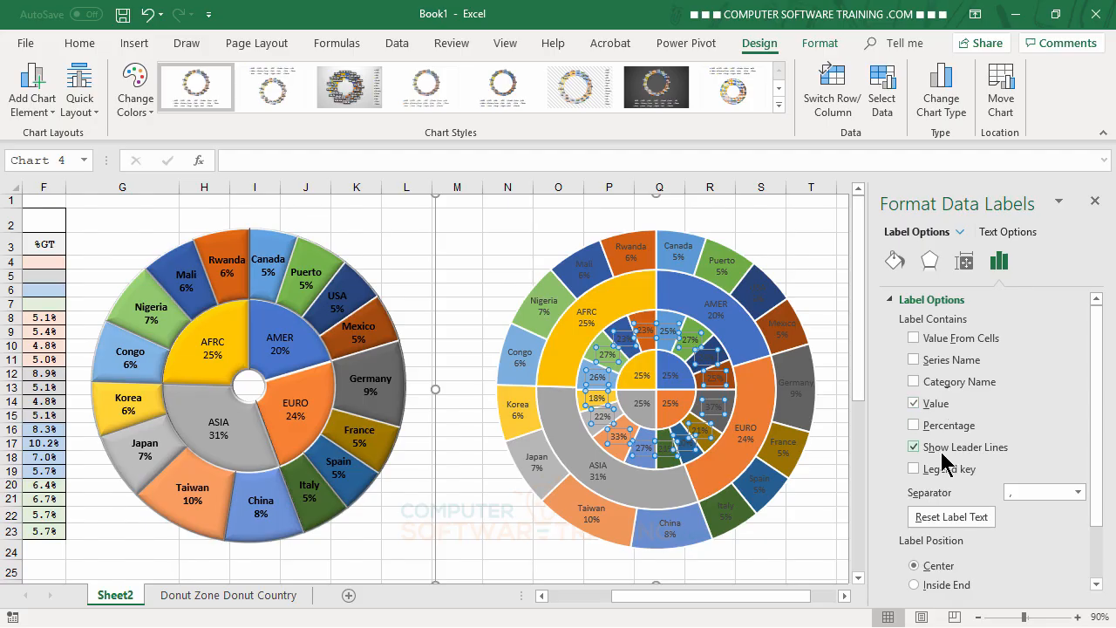
click(642, 375)
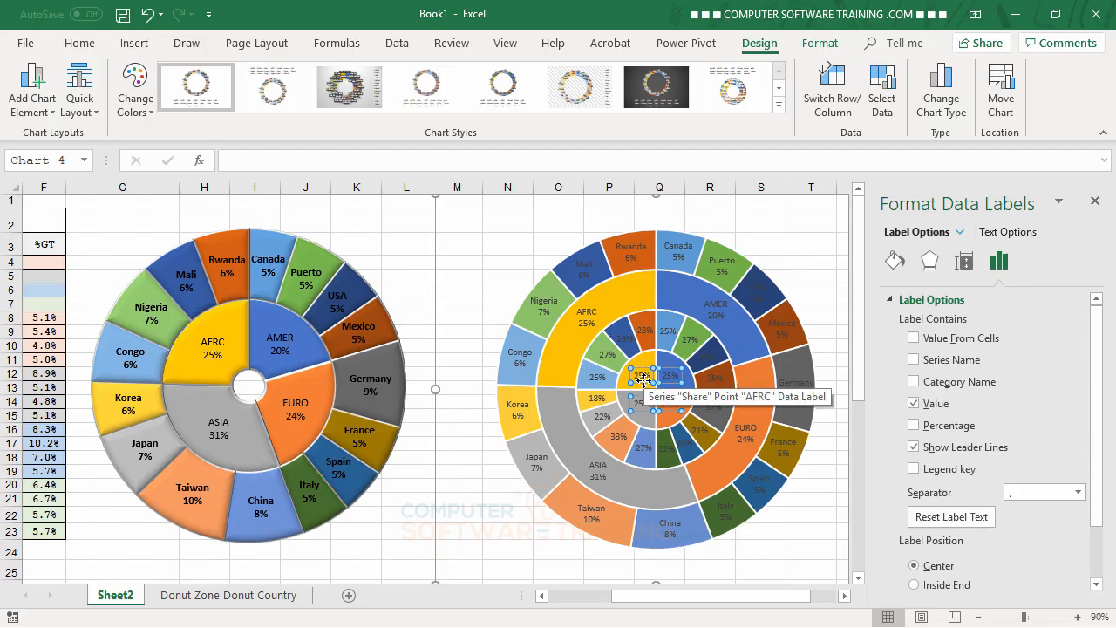
click(914, 404)
click(914, 382)
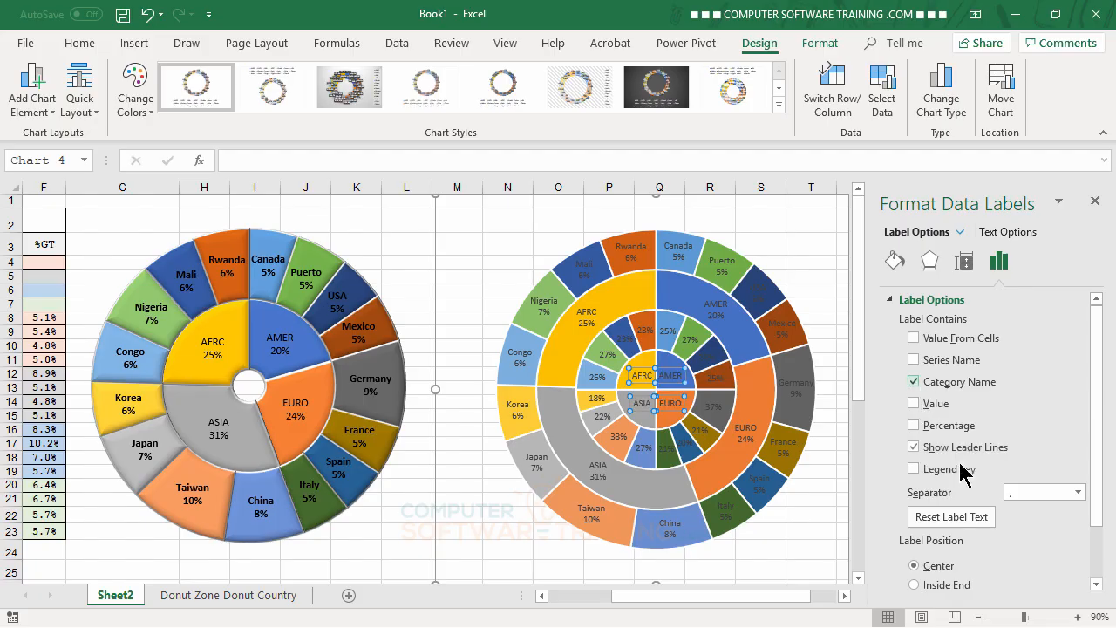
Check the labels against the finished chart on the Donut Zone Donut Country sheet, and return to Sheet2 with the formatting options closed.
click(228, 595)
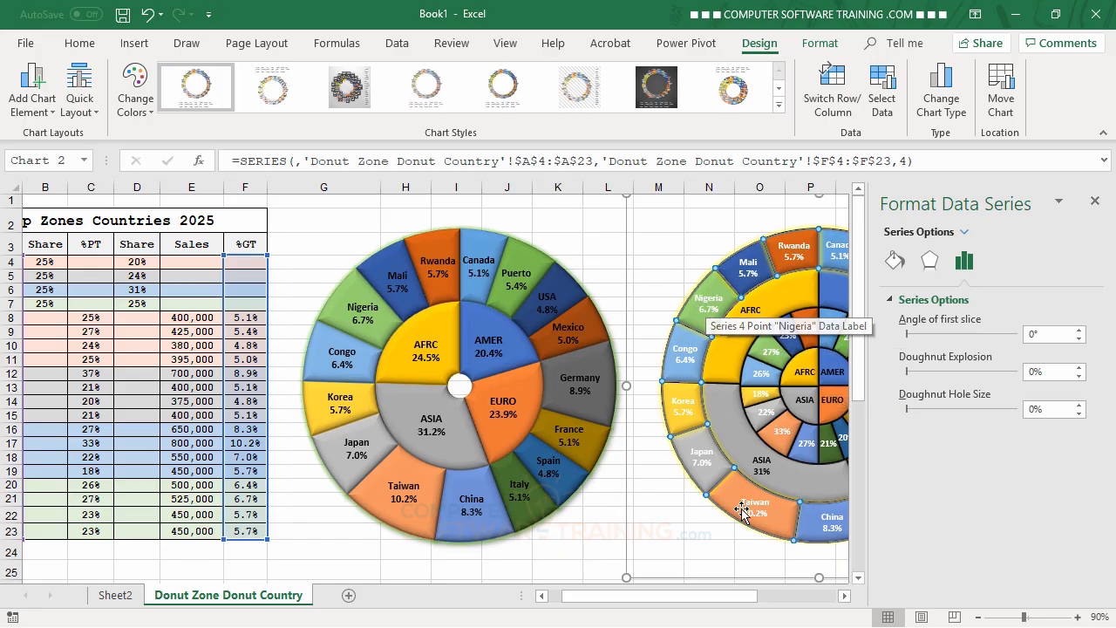
click(115, 596)
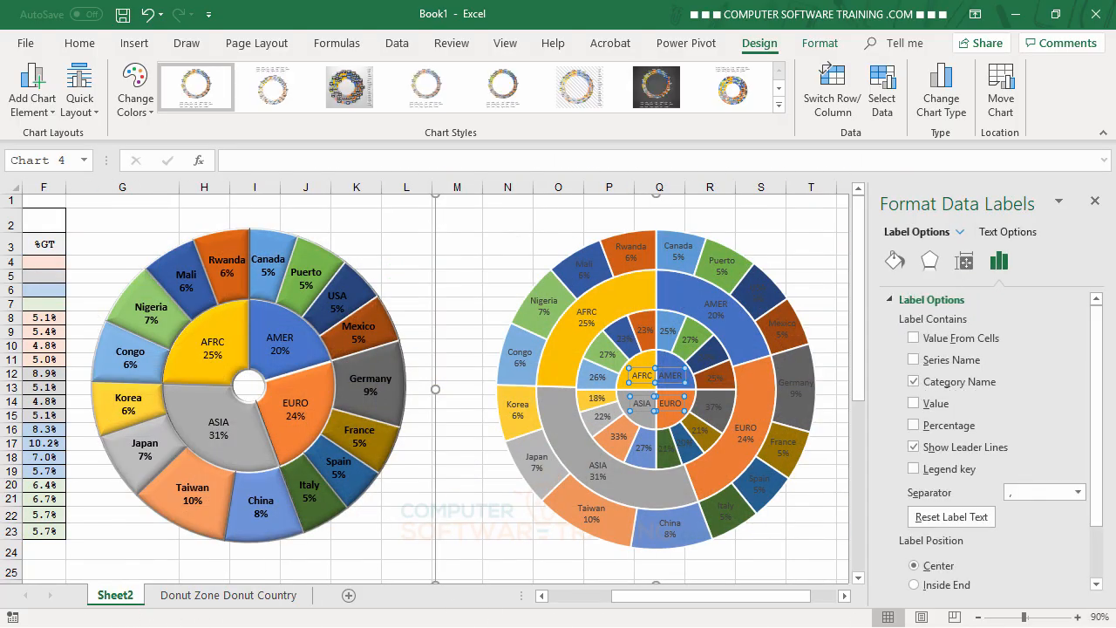
click(1095, 203)
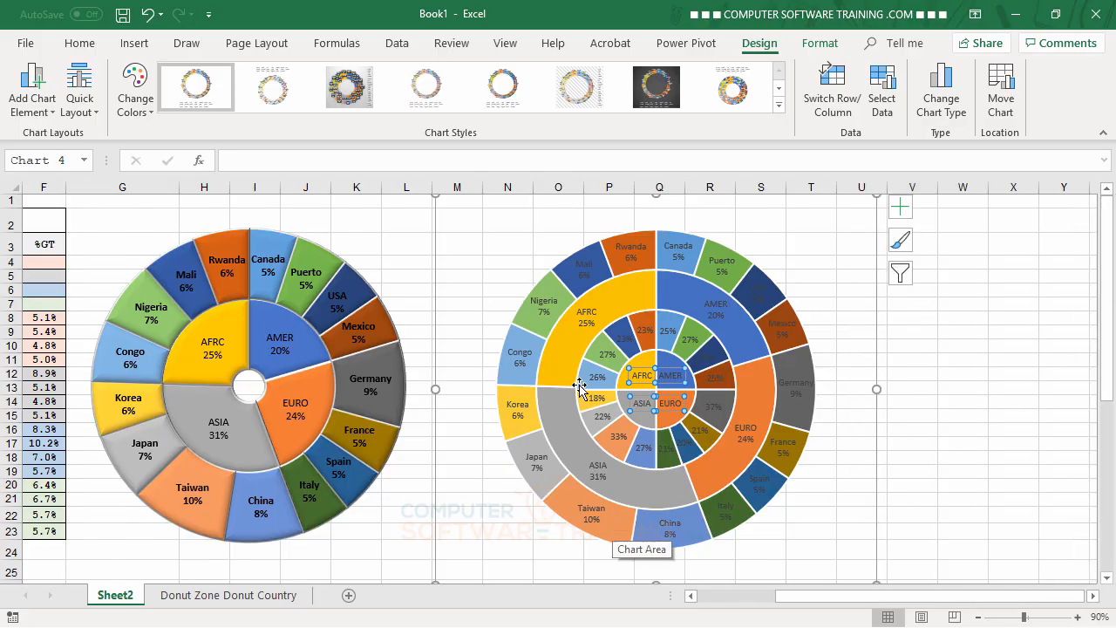
Make the outermost country ring's data labels bold with font size 10.
click(544, 303)
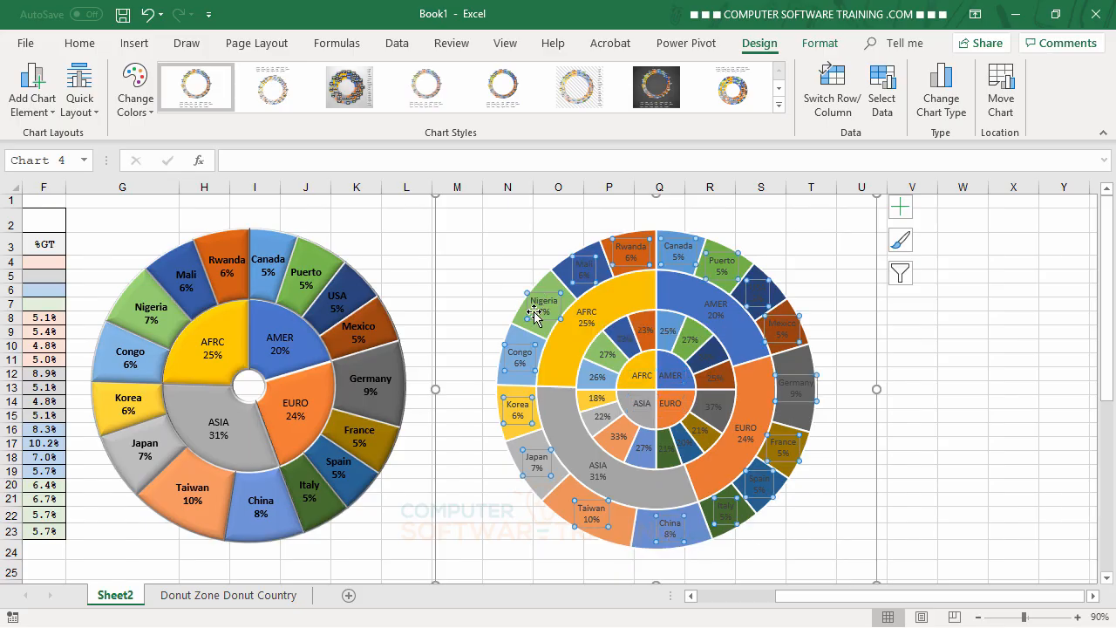
click(80, 43)
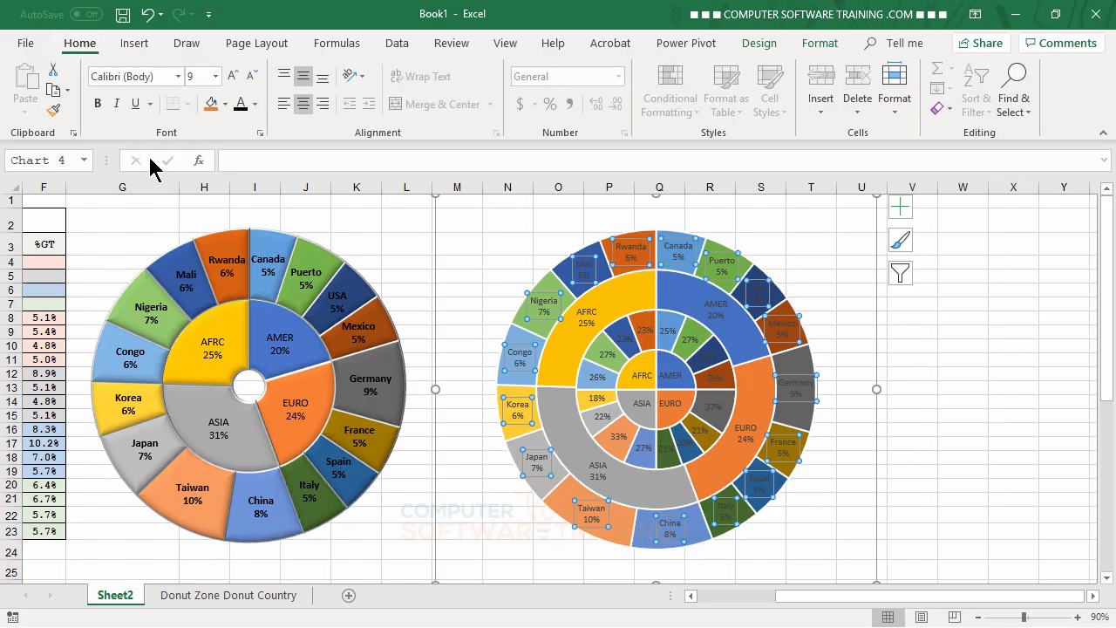
click(98, 103)
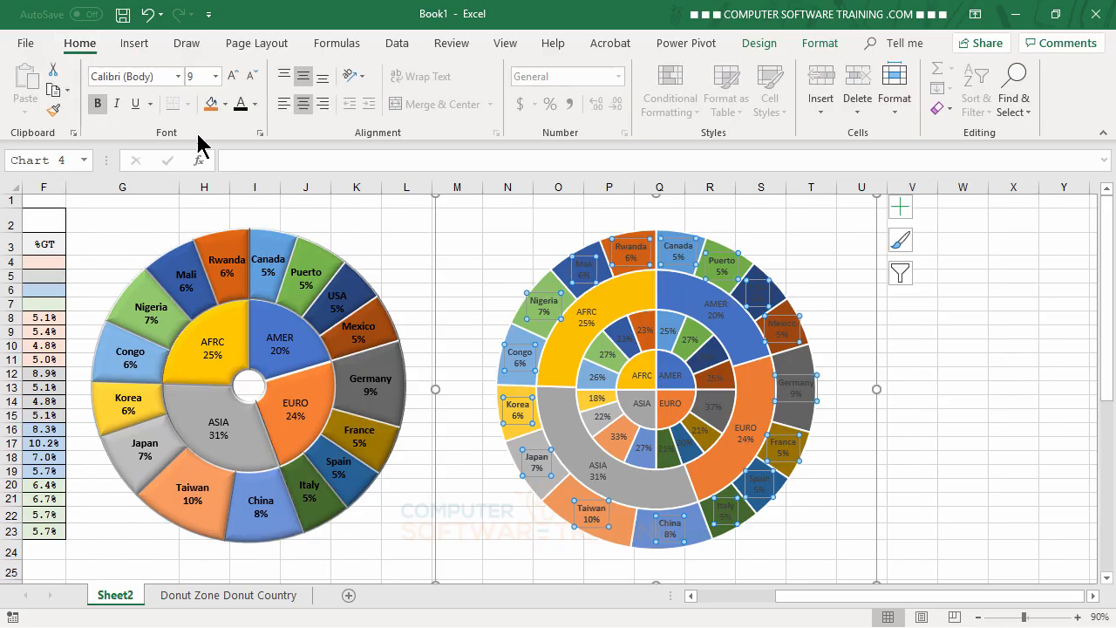
click(233, 77)
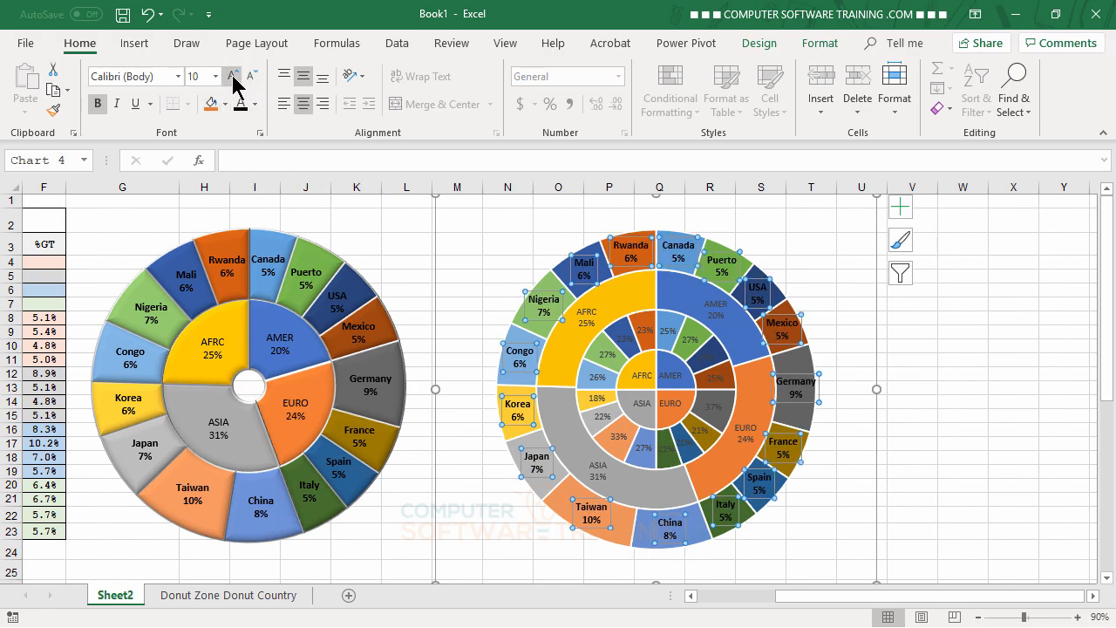
Make the data labels of the large zone ring inside the outermost ring bold and black with font size 10.
click(585, 317)
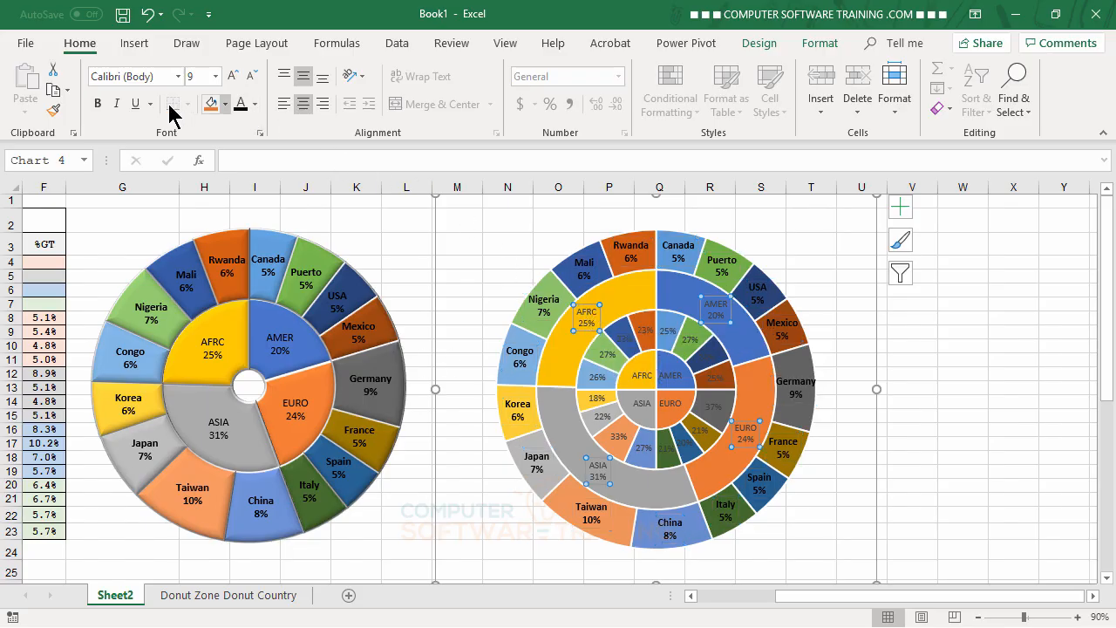
click(98, 104)
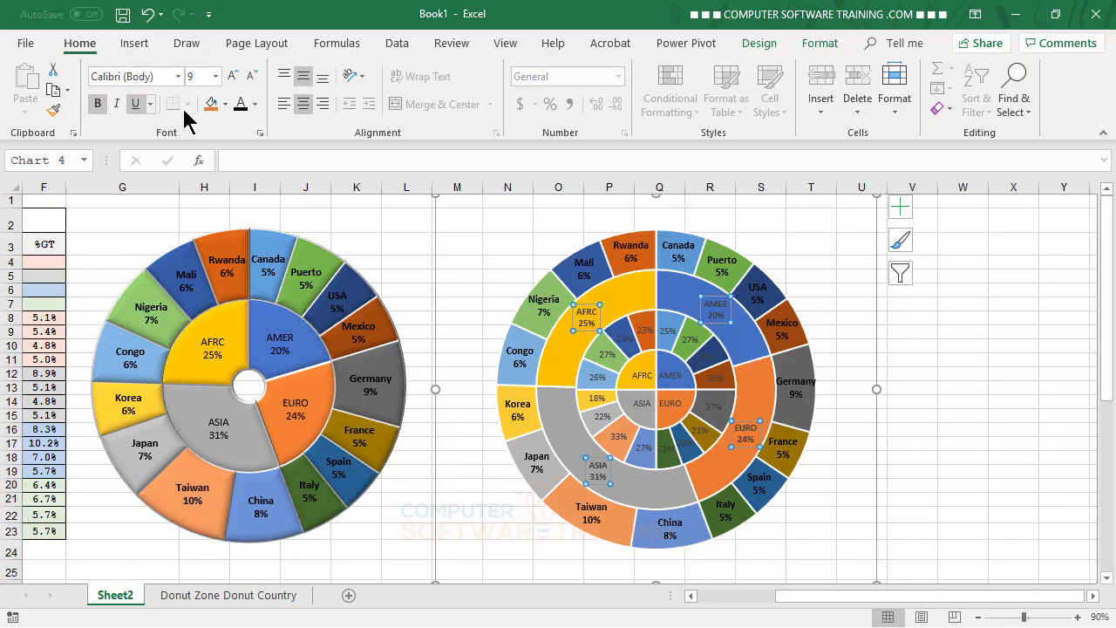
click(232, 76)
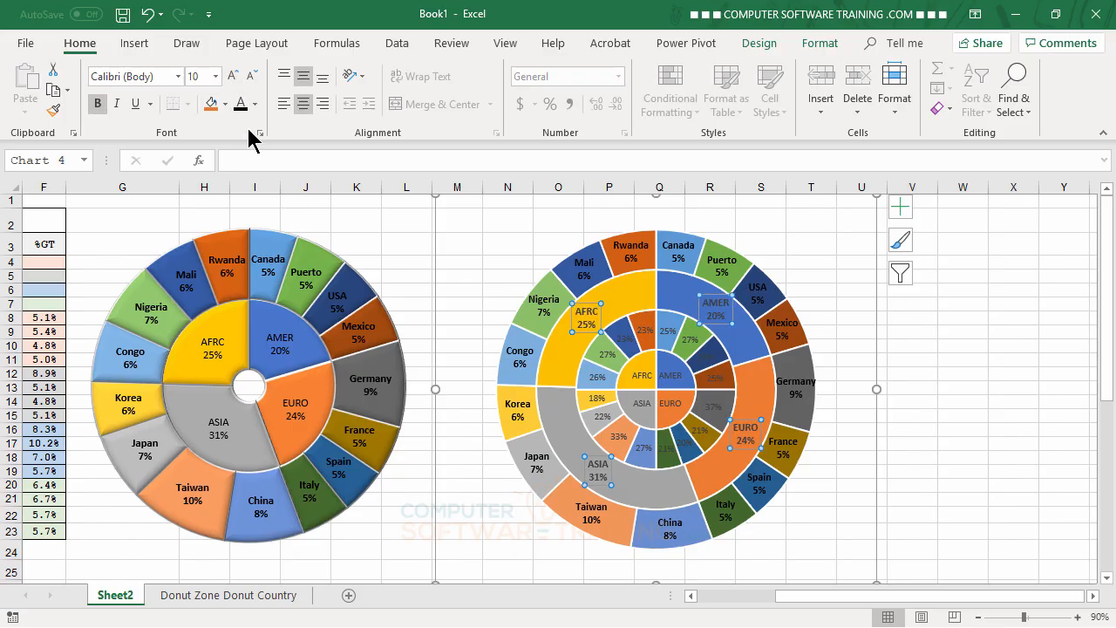
click(244, 107)
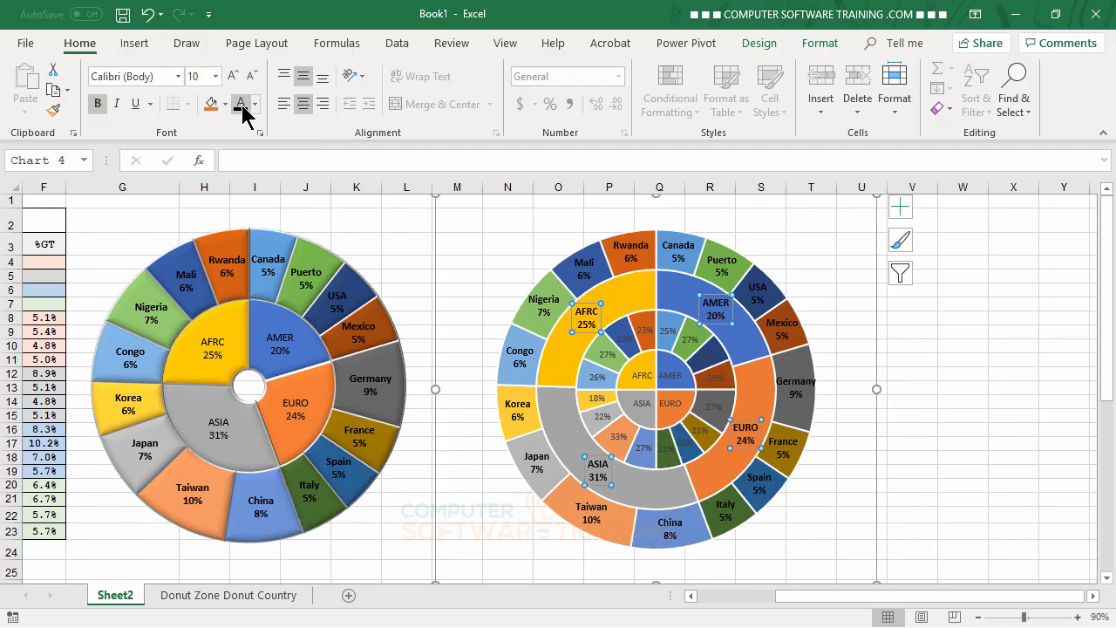
Make the percentage labels of the smaller country ring bold with a white font colour.
click(607, 357)
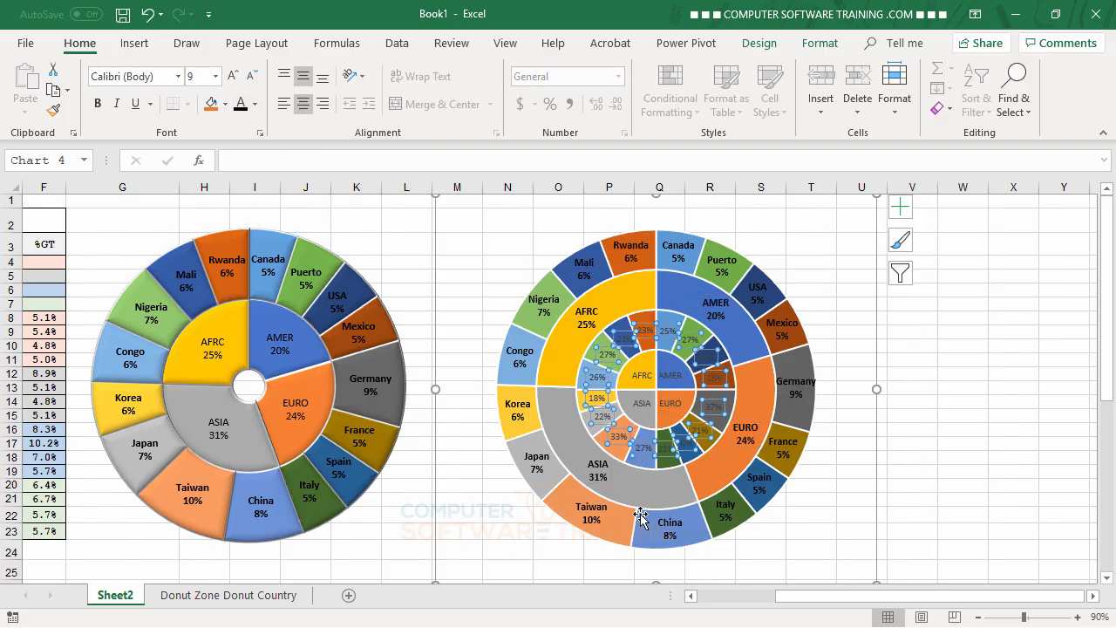
click(102, 104)
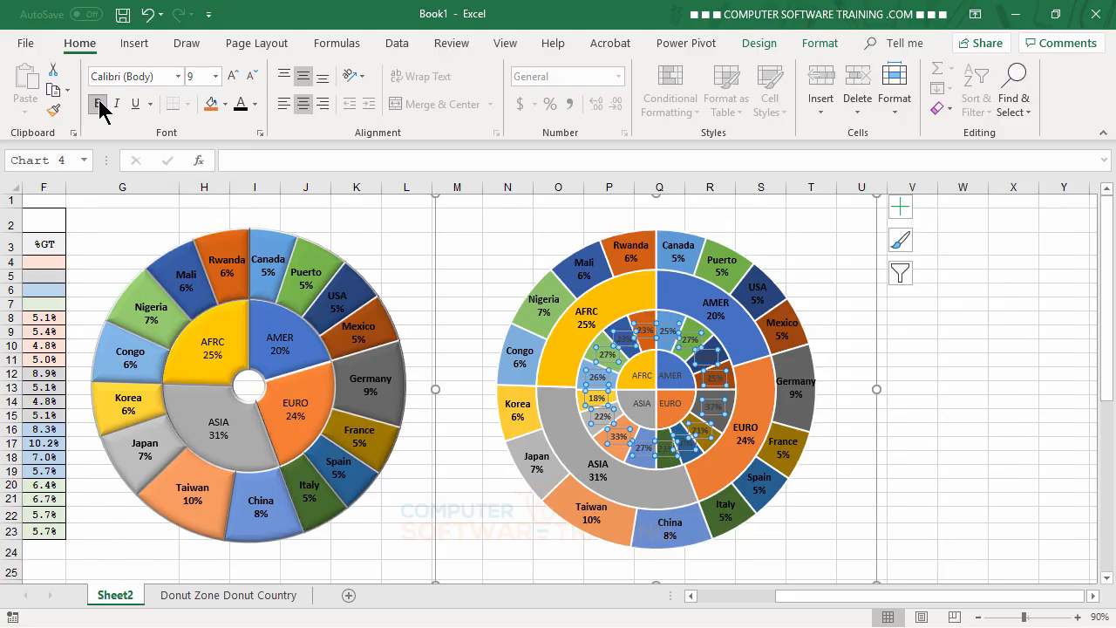
click(256, 106)
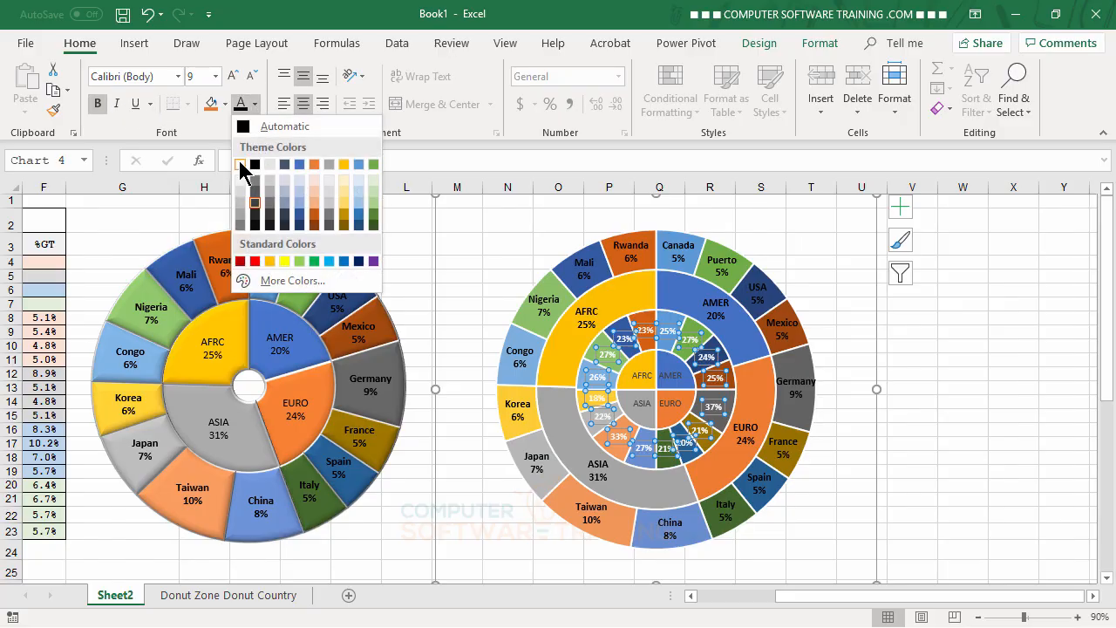
click(240, 166)
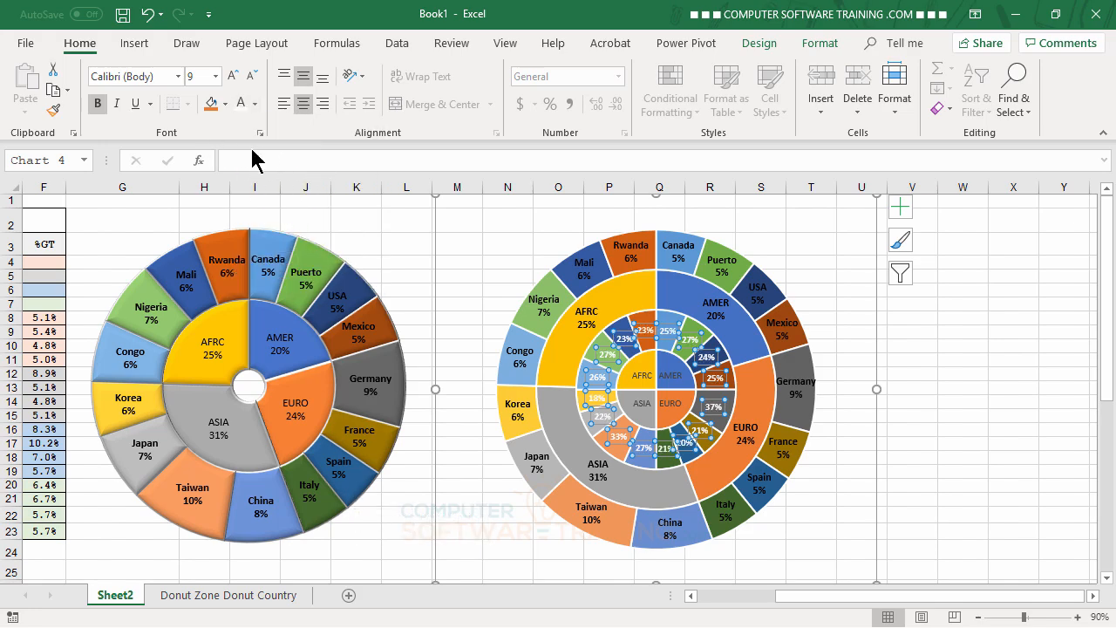
Make the zone name labels of the innermost ring bold with a black font colour.
click(639, 378)
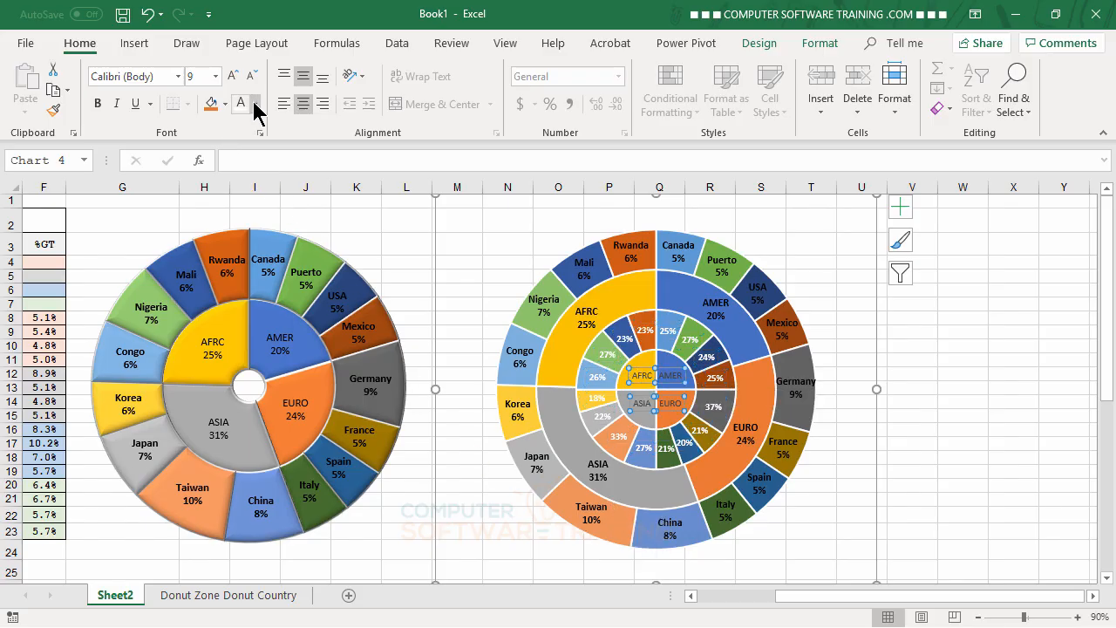
click(97, 106)
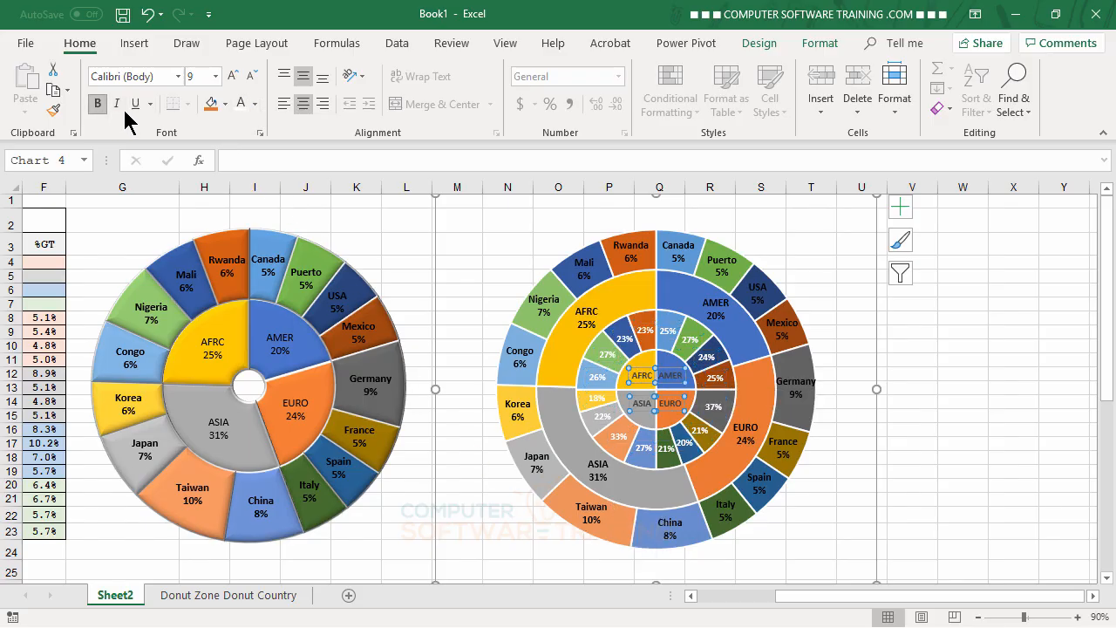
click(254, 103)
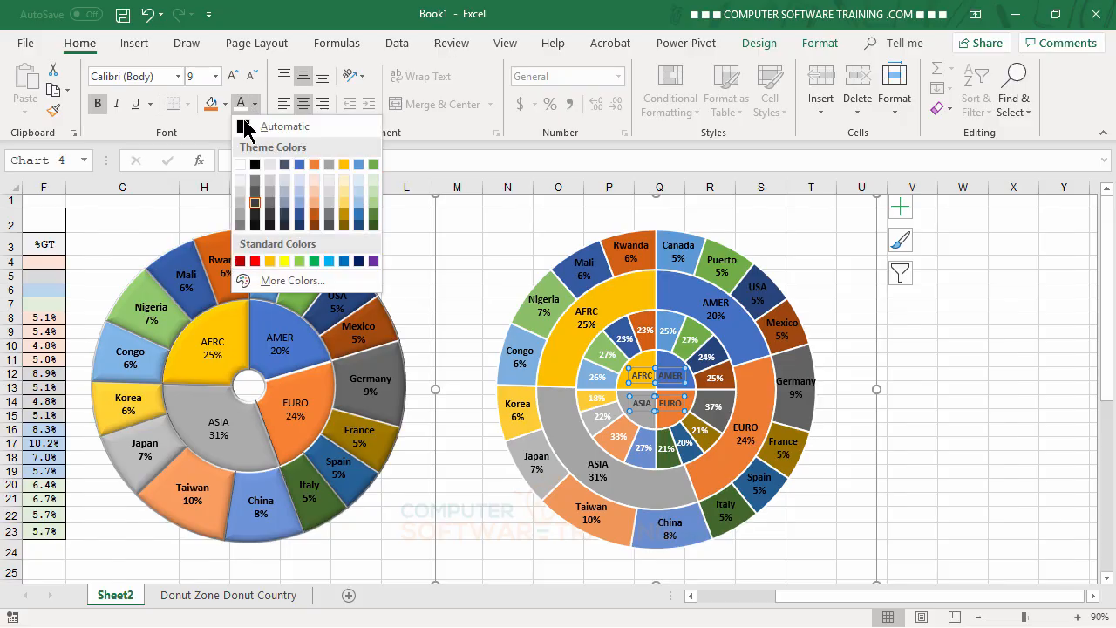
click(259, 174)
click(940, 316)
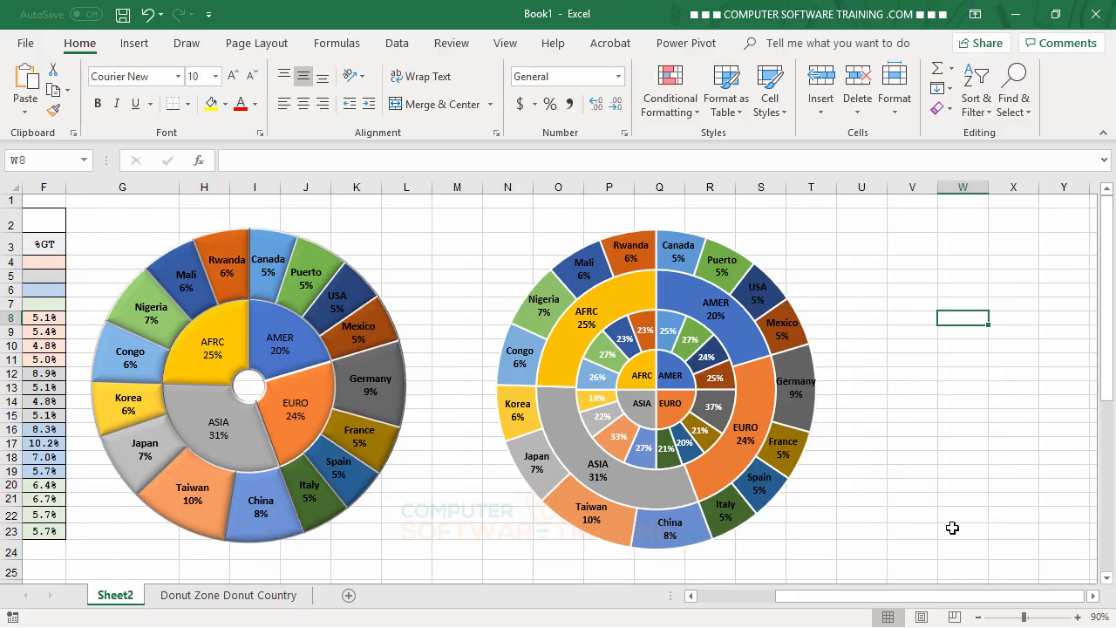
Turn the smaller country ring's percentage labels black at font size 10, and set the innermost zone ring's labels to size 10.
click(643, 332)
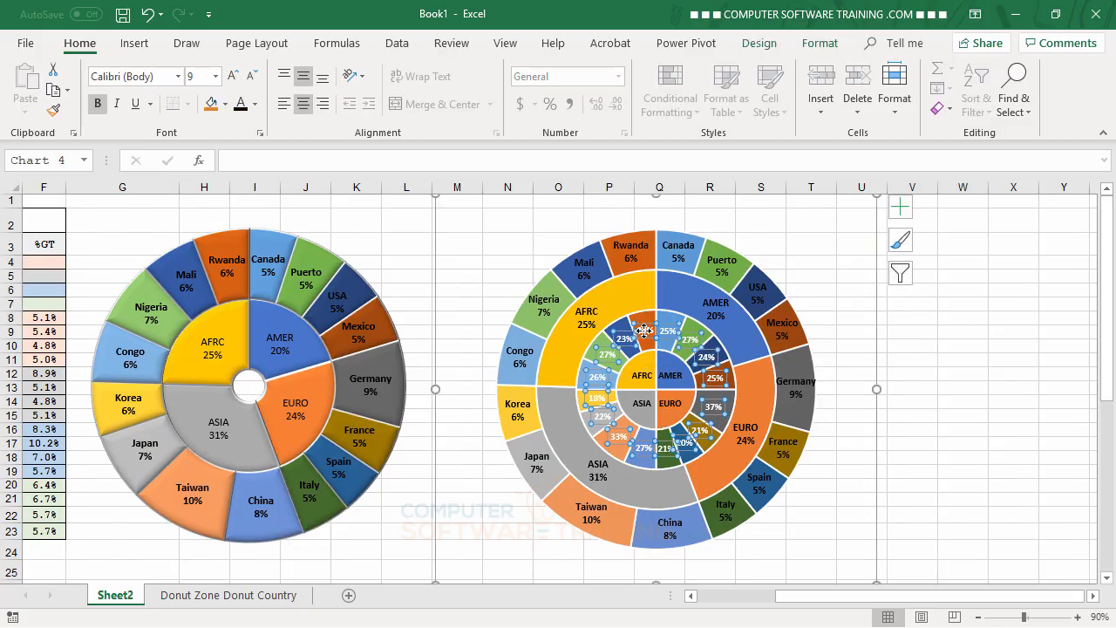
click(242, 109)
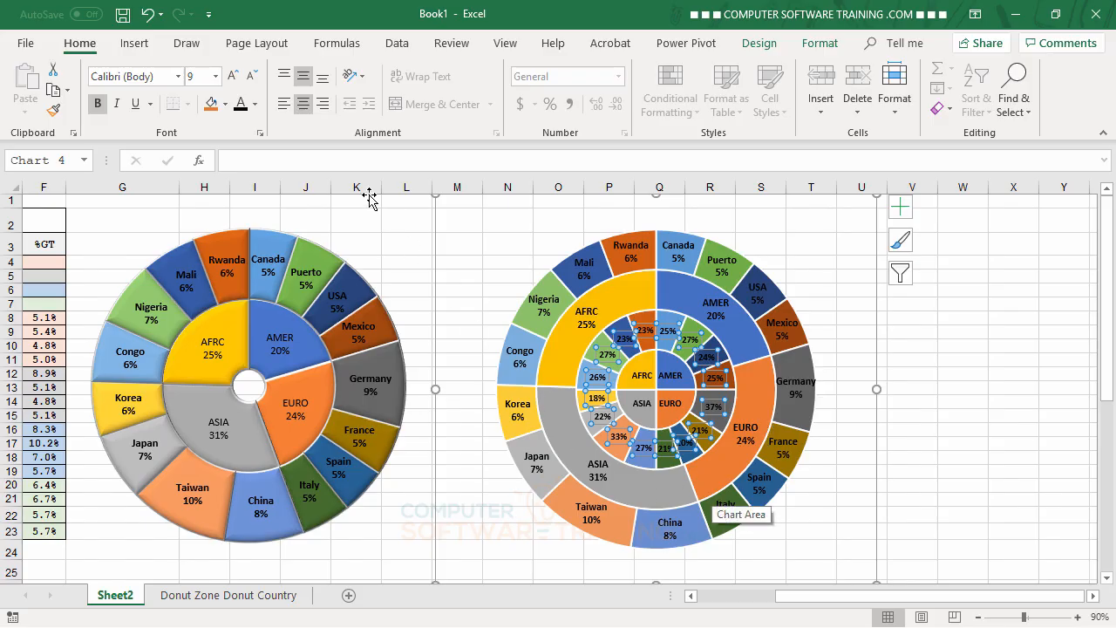
click(232, 76)
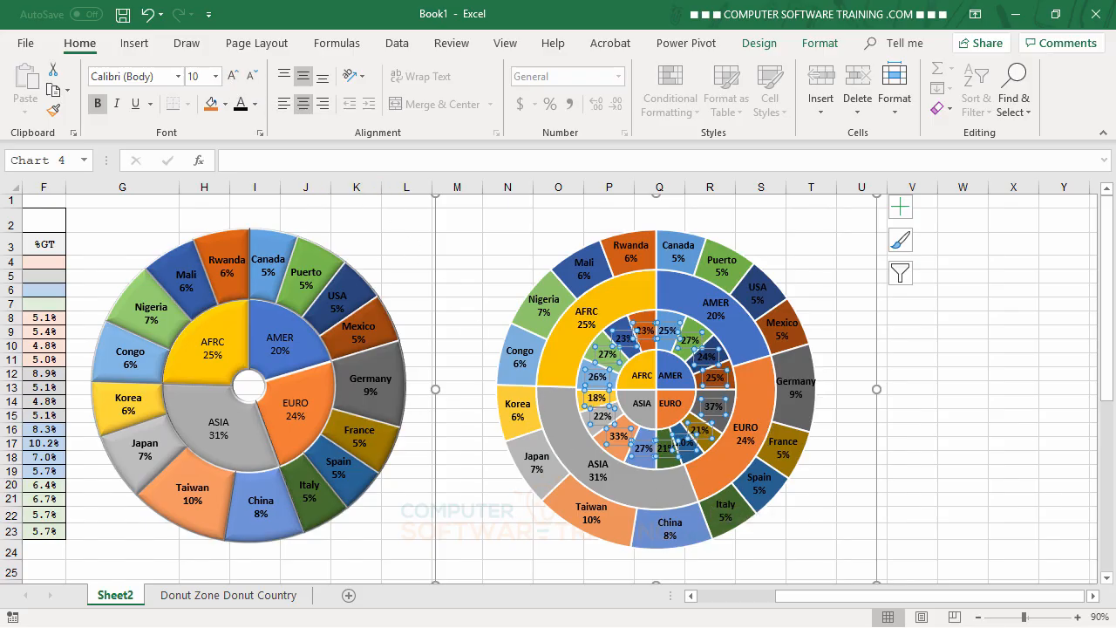
click(642, 380)
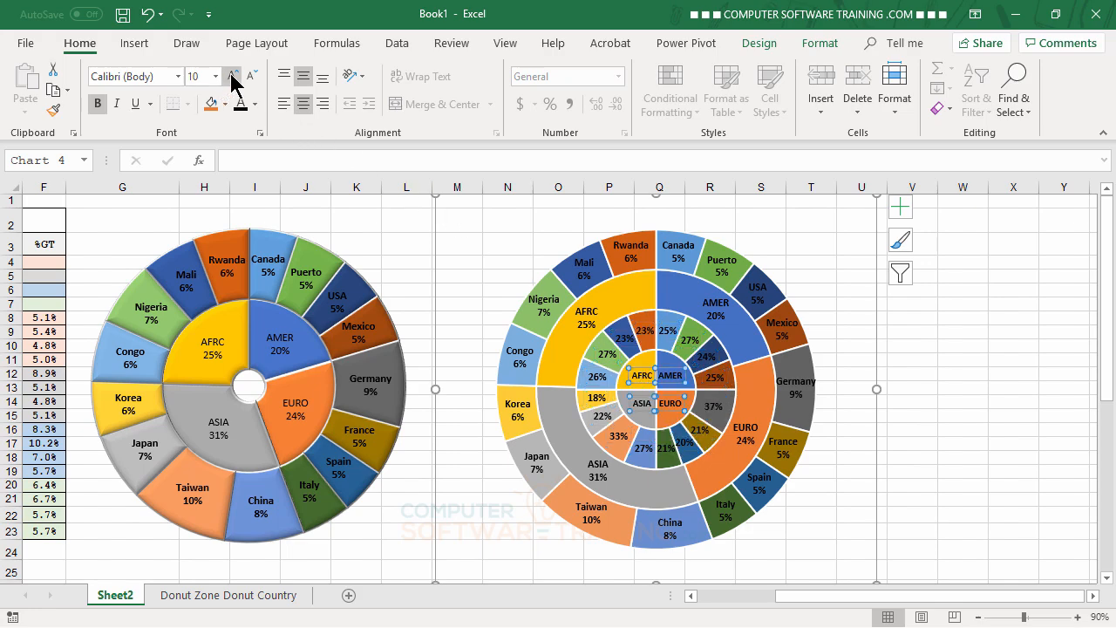
click(977, 400)
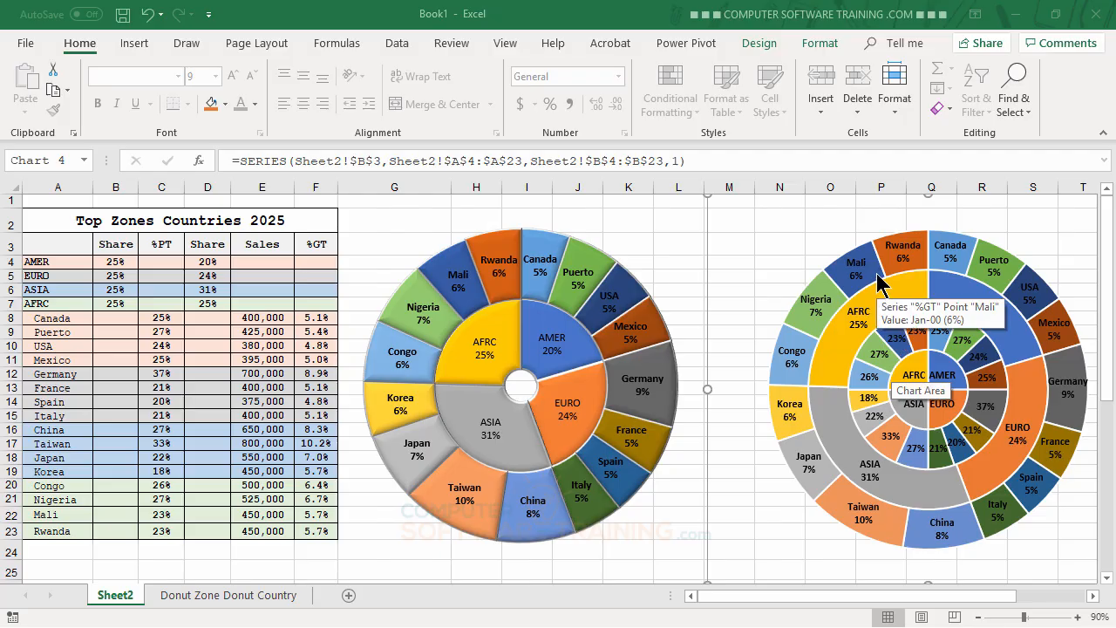
Apply the third Soft Edges variation as a shape effect to the outermost country ring of the four-ring chart.
click(876, 272)
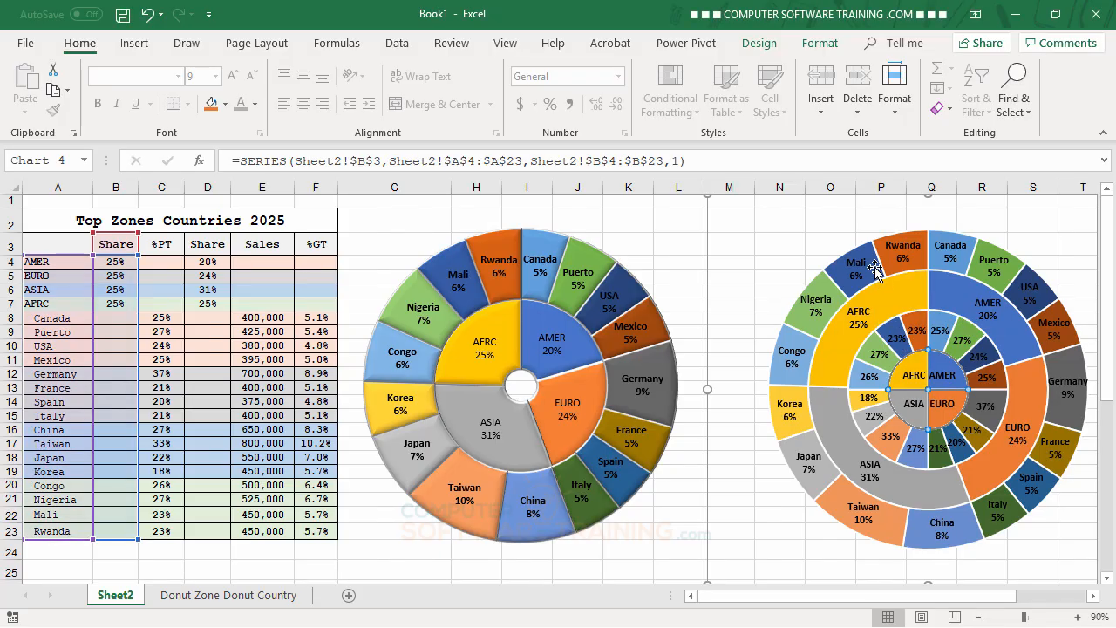
click(876, 272)
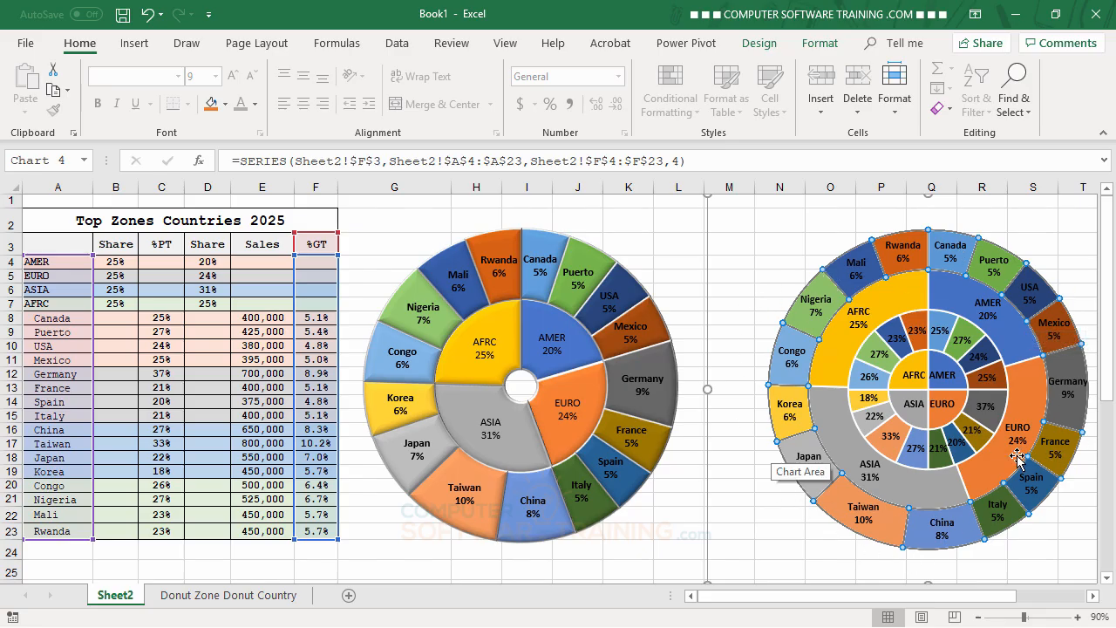
click(824, 48)
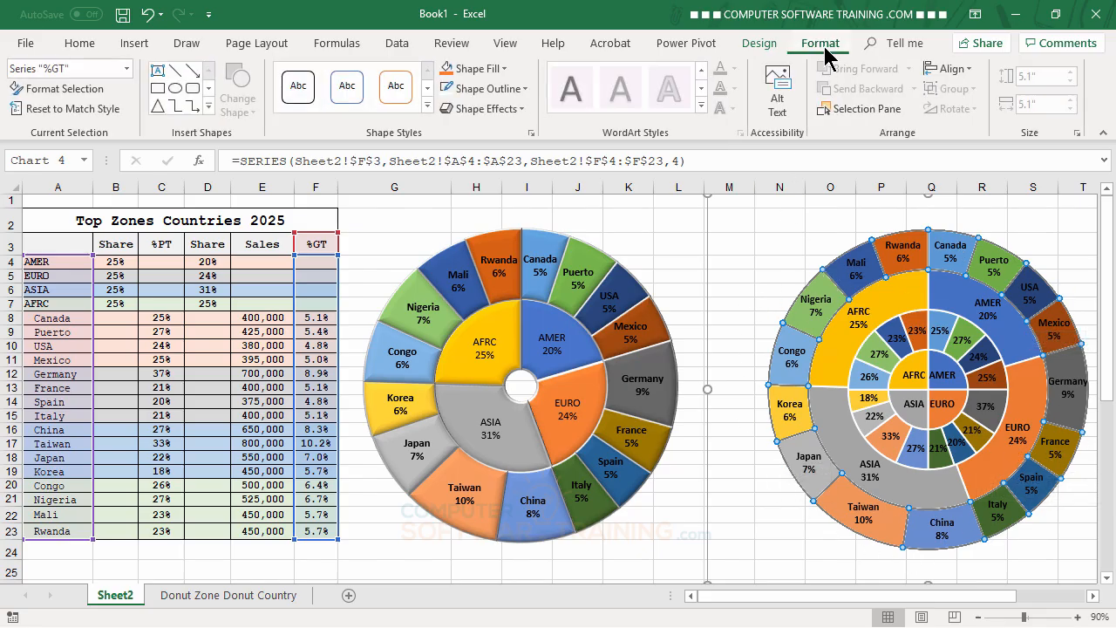
click(518, 114)
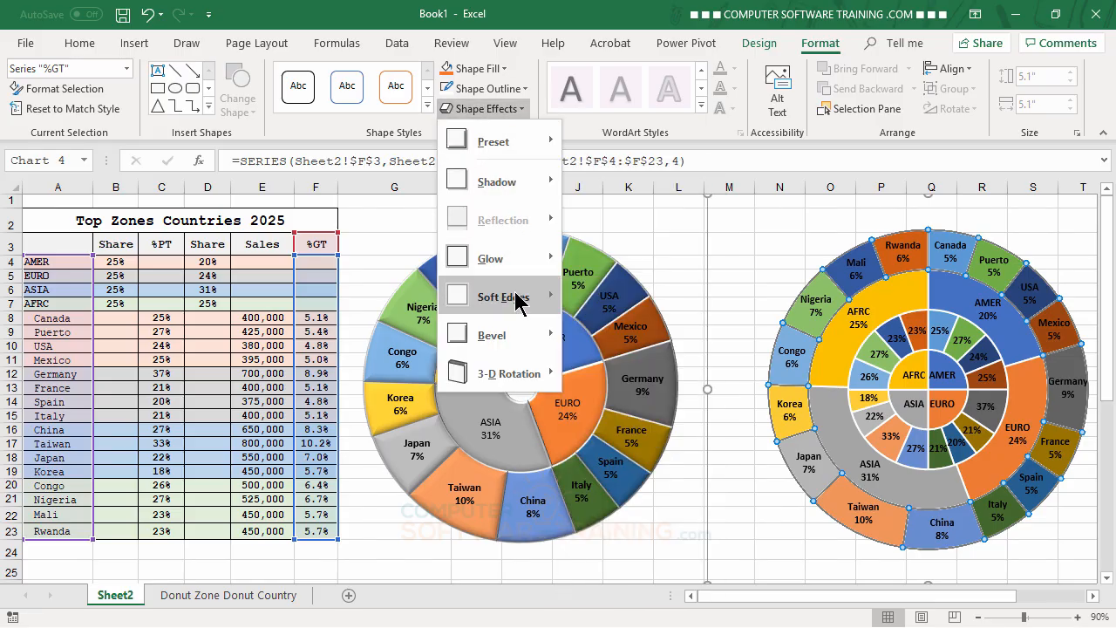
mouse_move(519, 300)
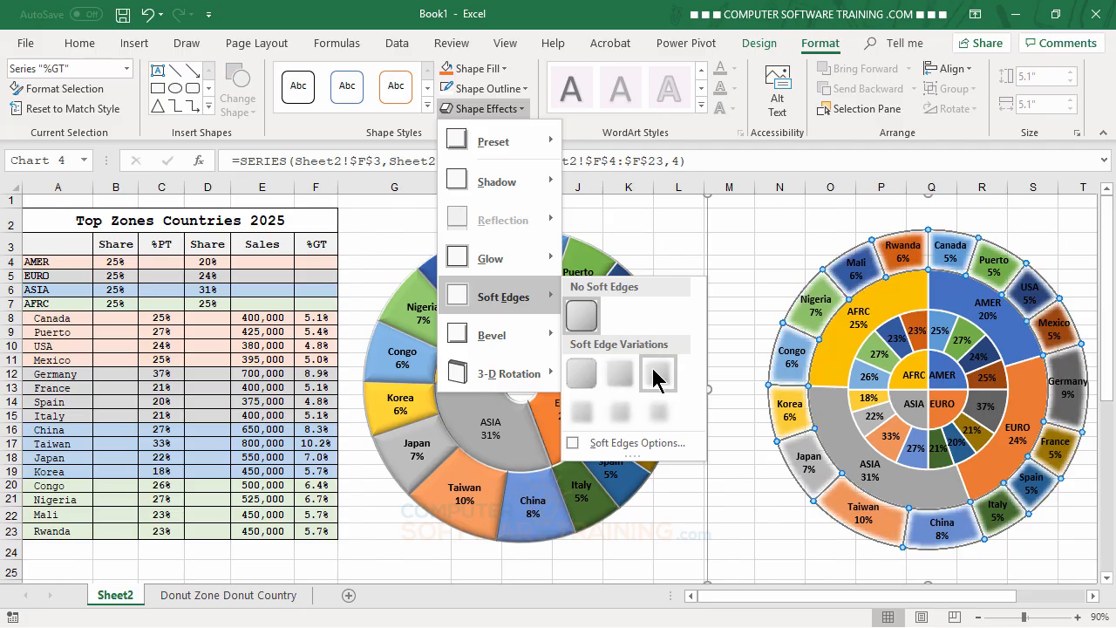
click(656, 377)
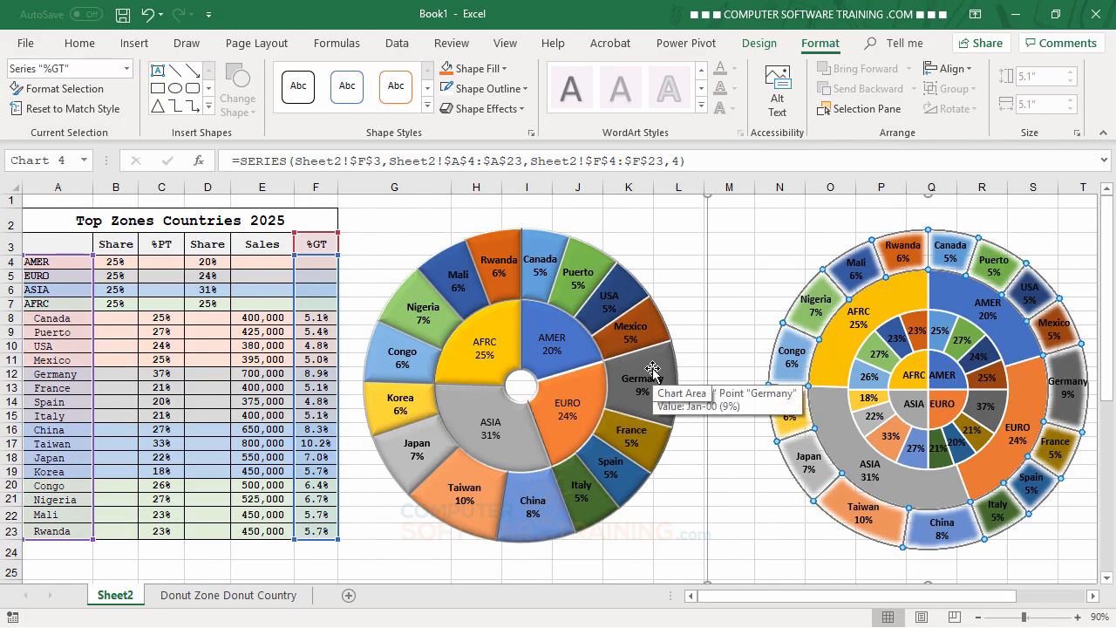
Apply the third Soft Edges variation to the large zone ring just inside the outermost country ring.
click(898, 301)
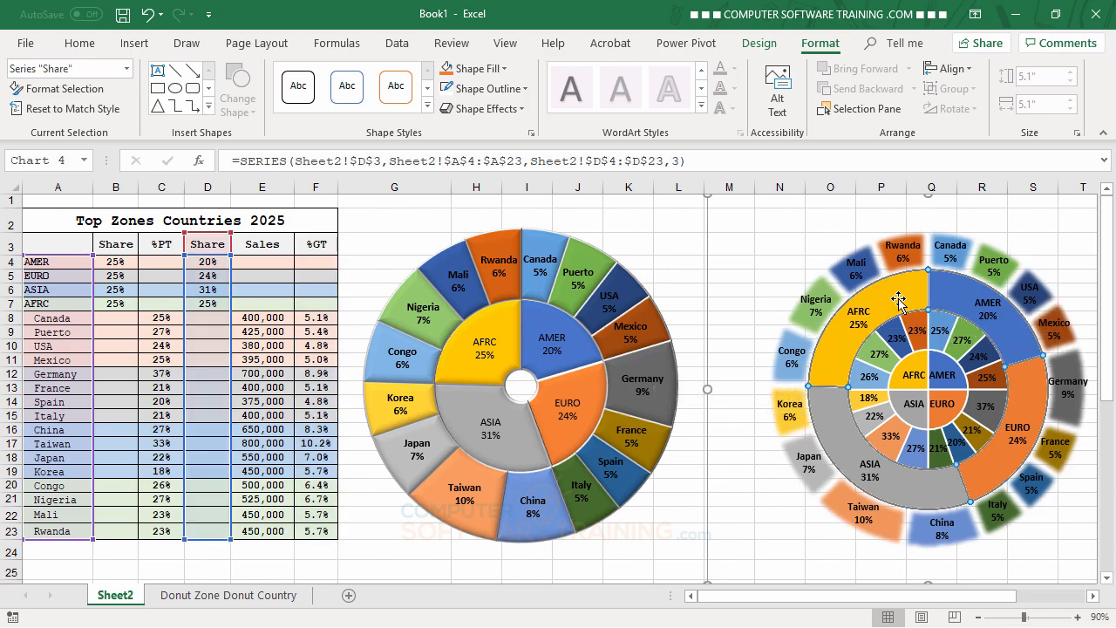
click(528, 112)
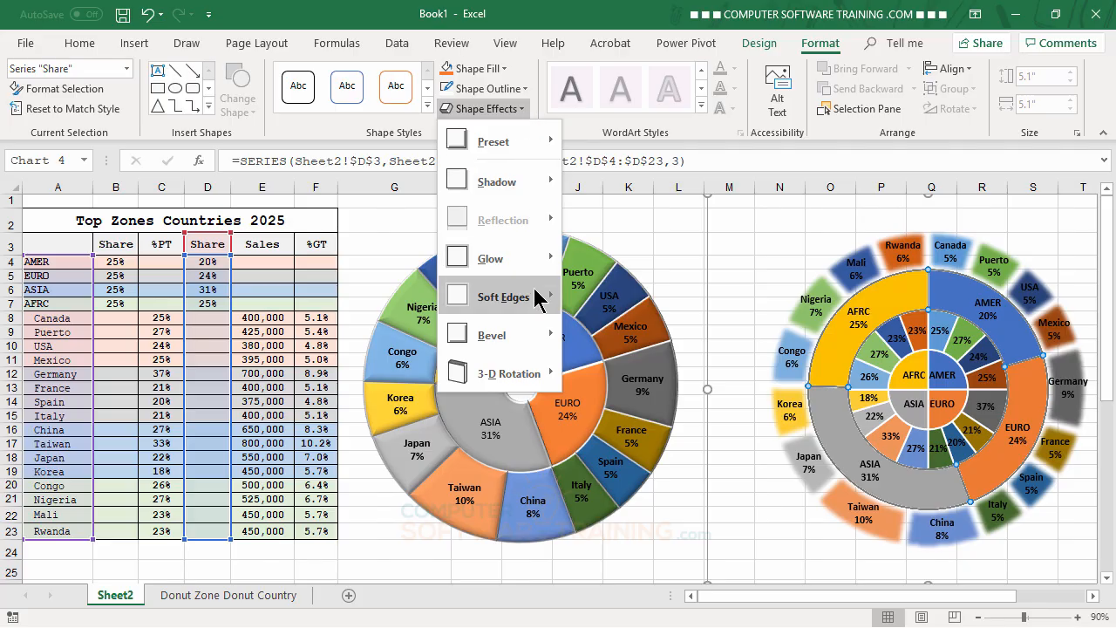
mouse_move(534, 298)
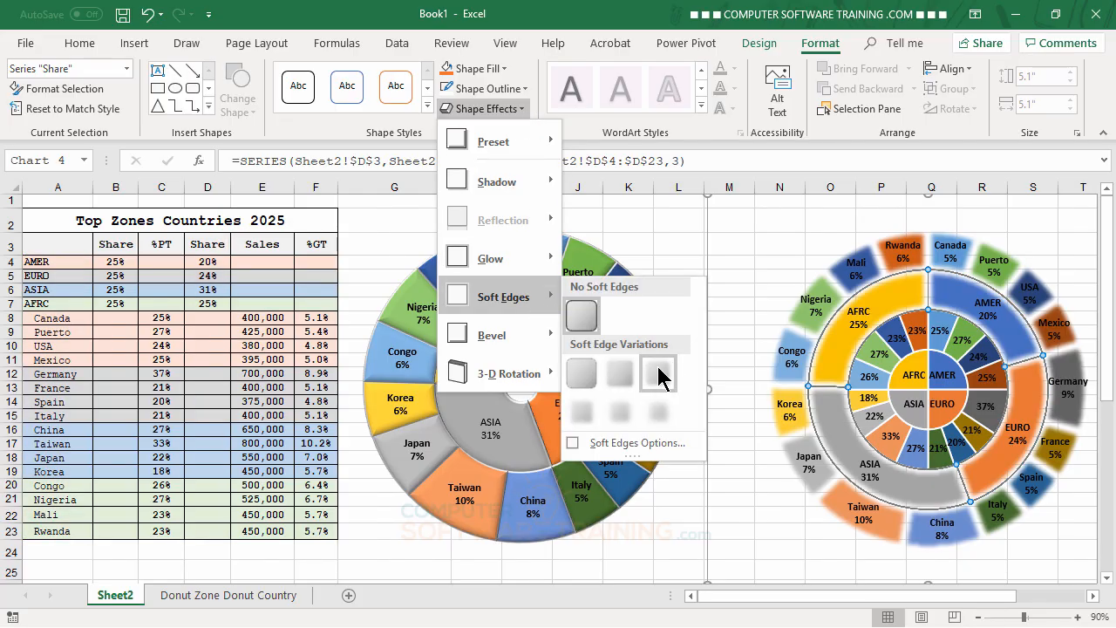
click(658, 368)
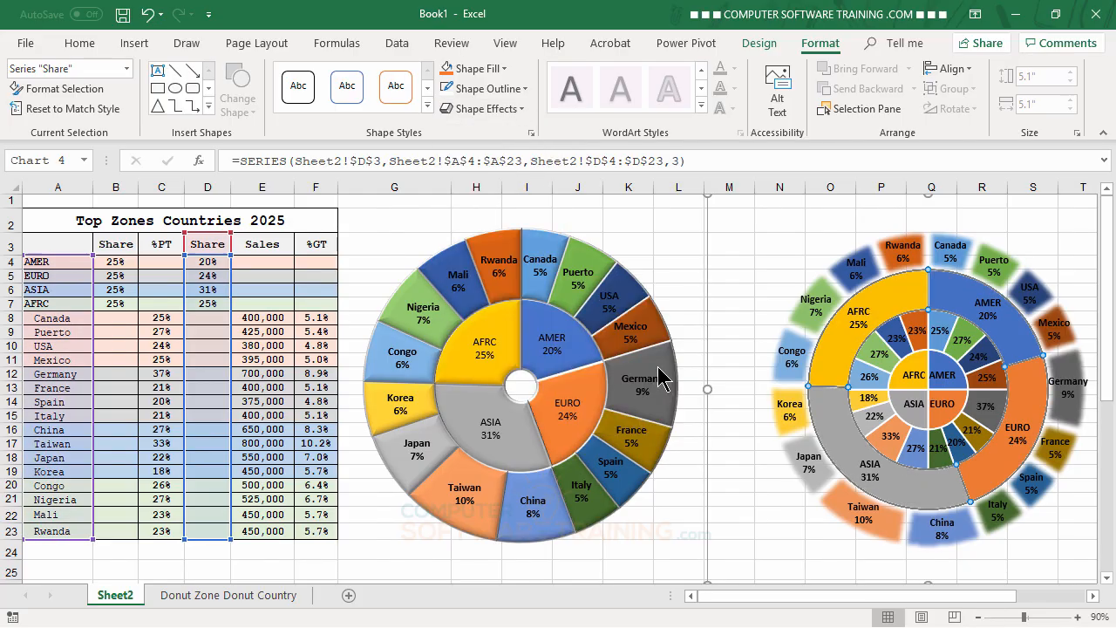
Select the smaller country ring's series rather than its labels and apply the third Soft Edges variation to it.
click(883, 337)
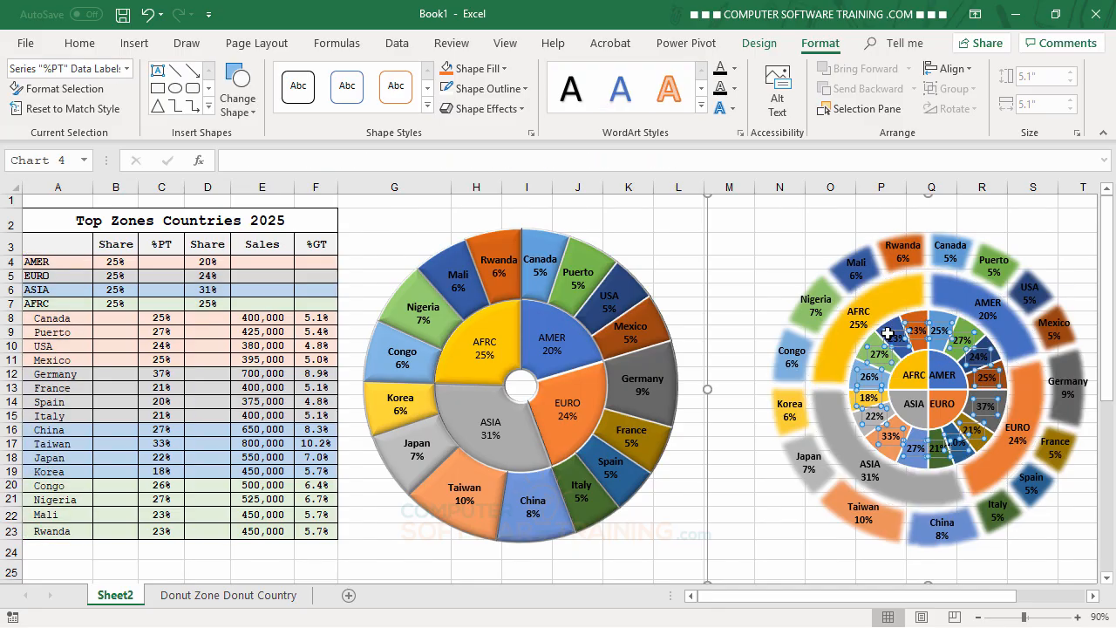
click(893, 328)
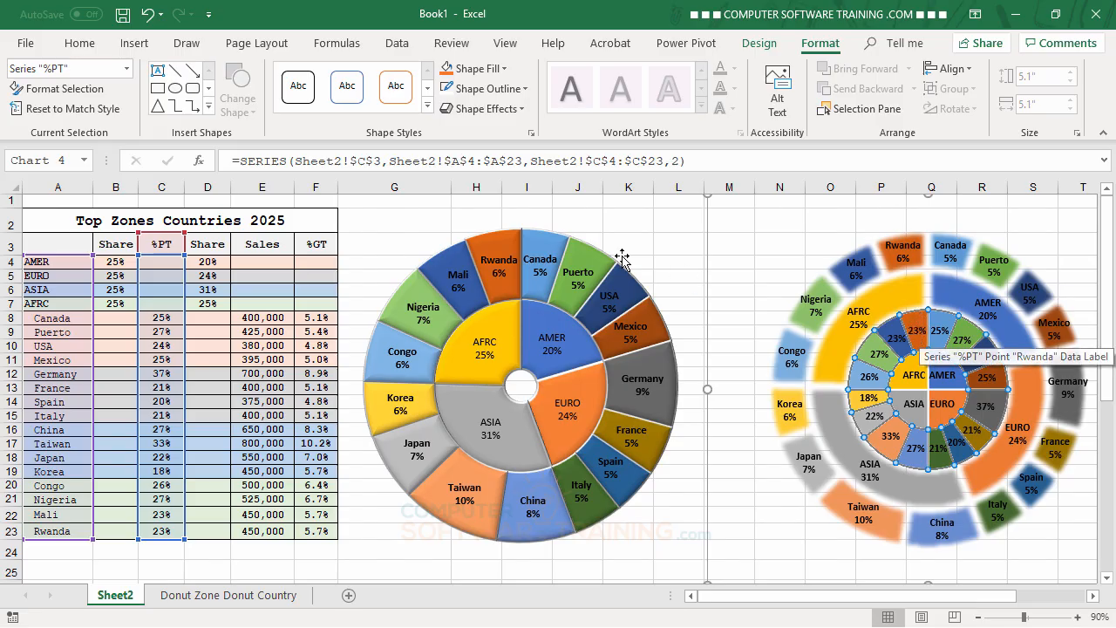
click(526, 111)
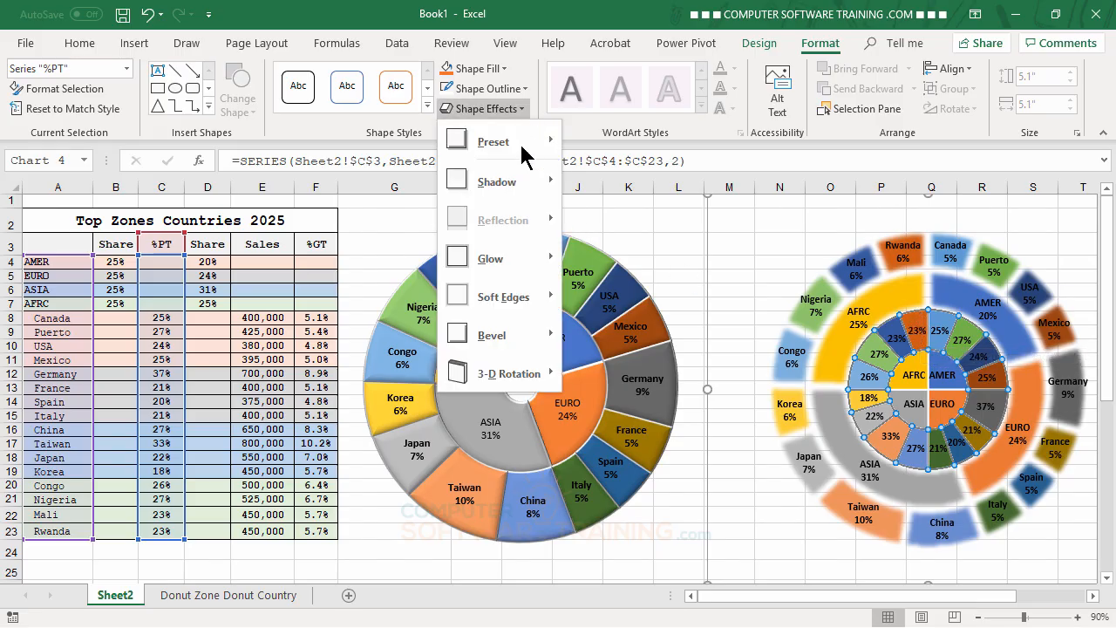
mouse_move(524, 298)
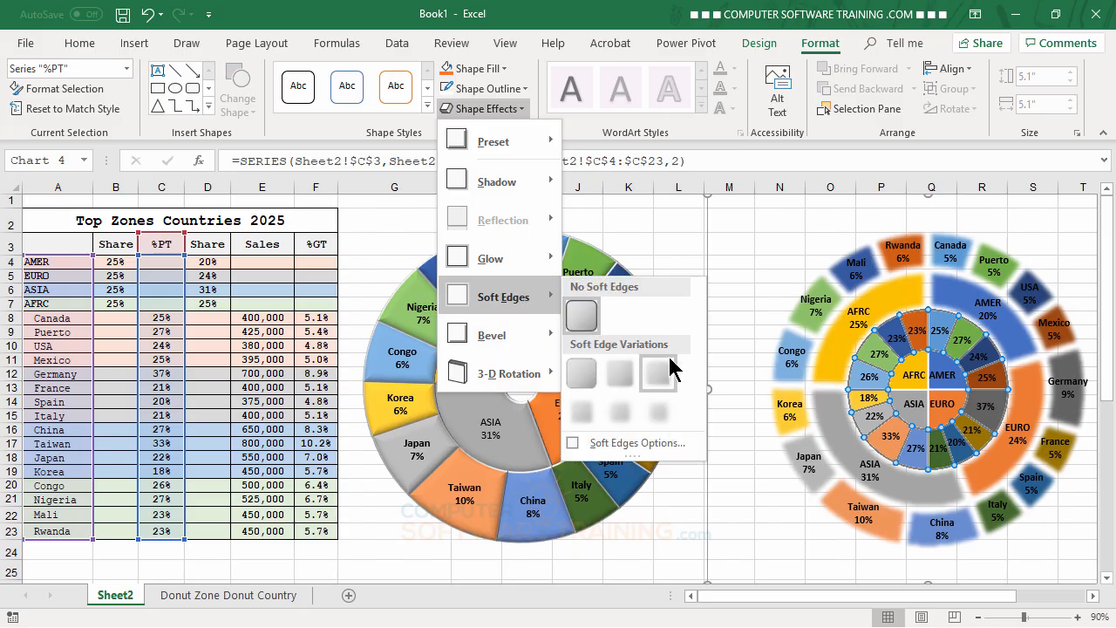
click(661, 372)
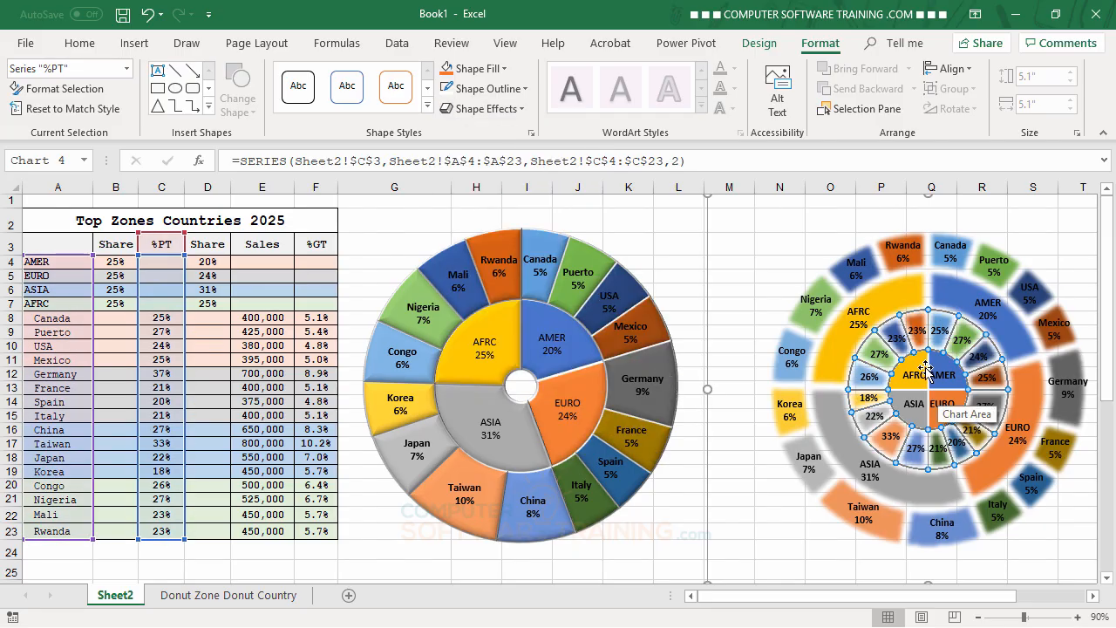
click(1031, 223)
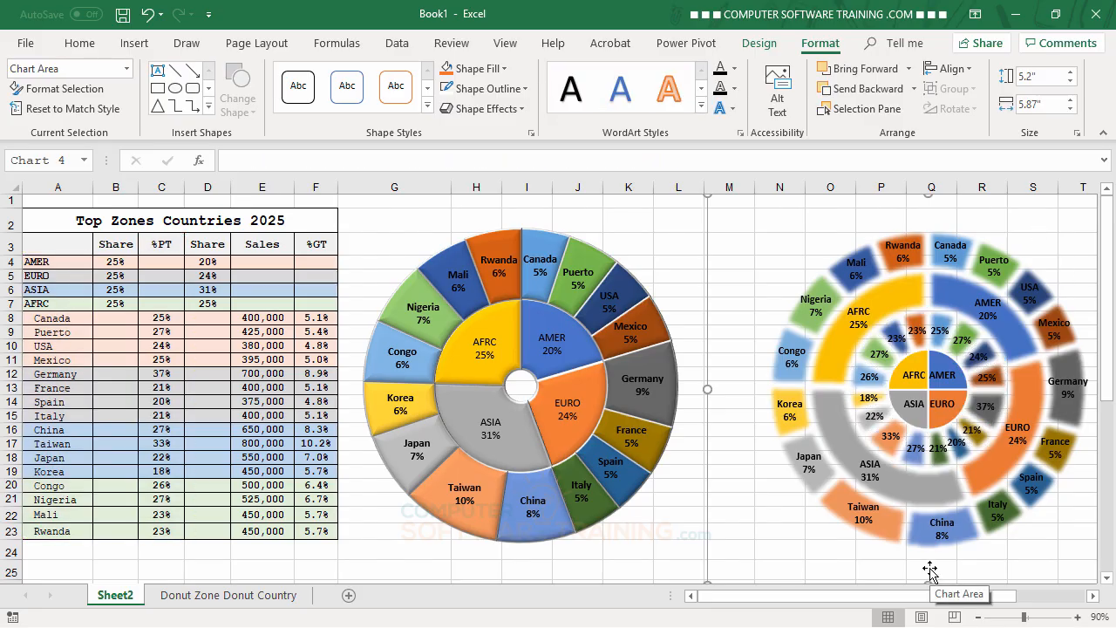
Apply the third Soft Edges variation to the innermost zone ring of the four-ring chart.
click(921, 359)
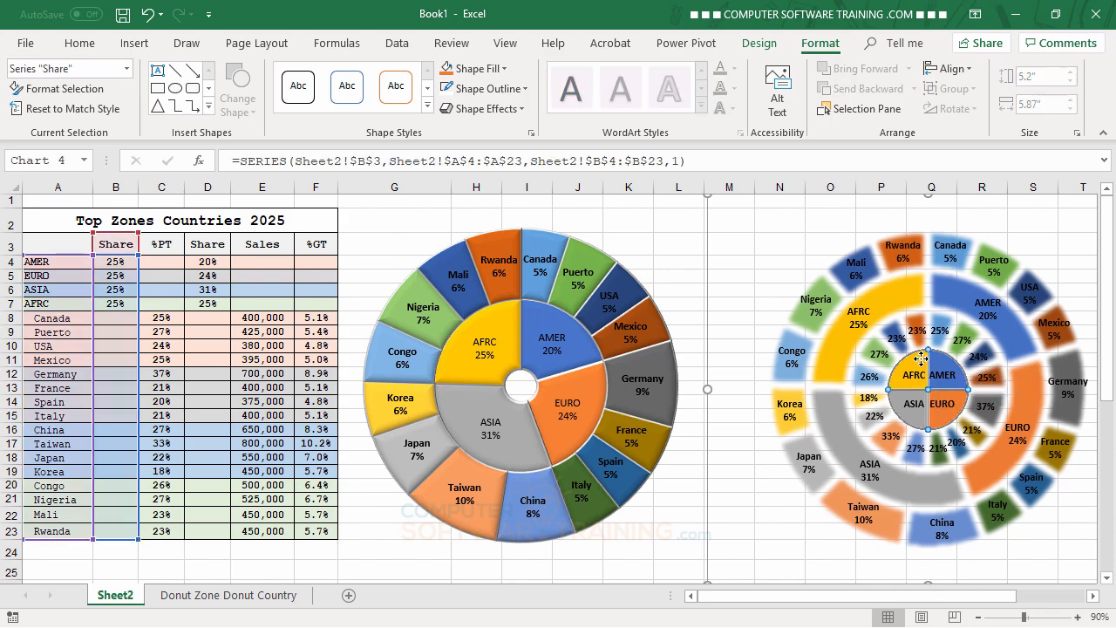
click(504, 110)
mouse_move(535, 305)
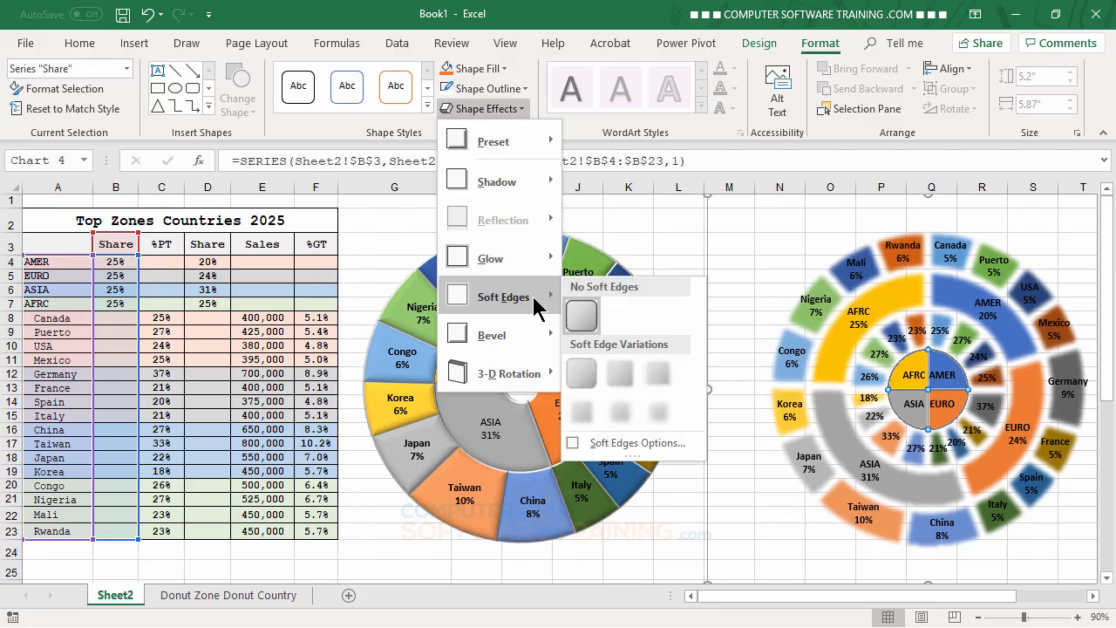
click(655, 371)
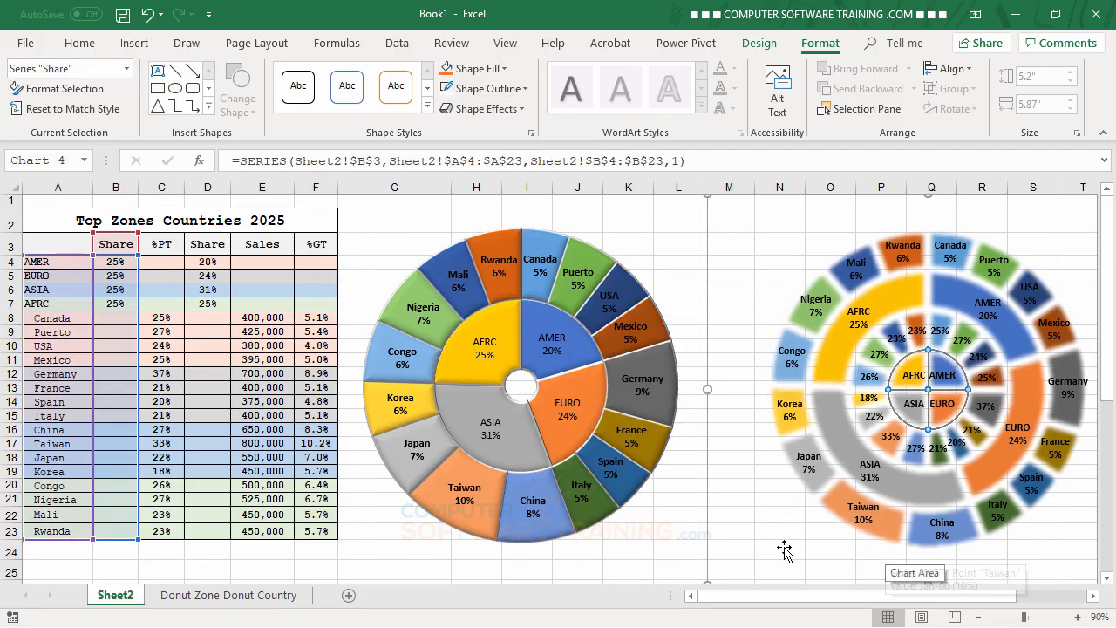
Reduce the outermost country ring's data labels to font size 8.
click(816, 301)
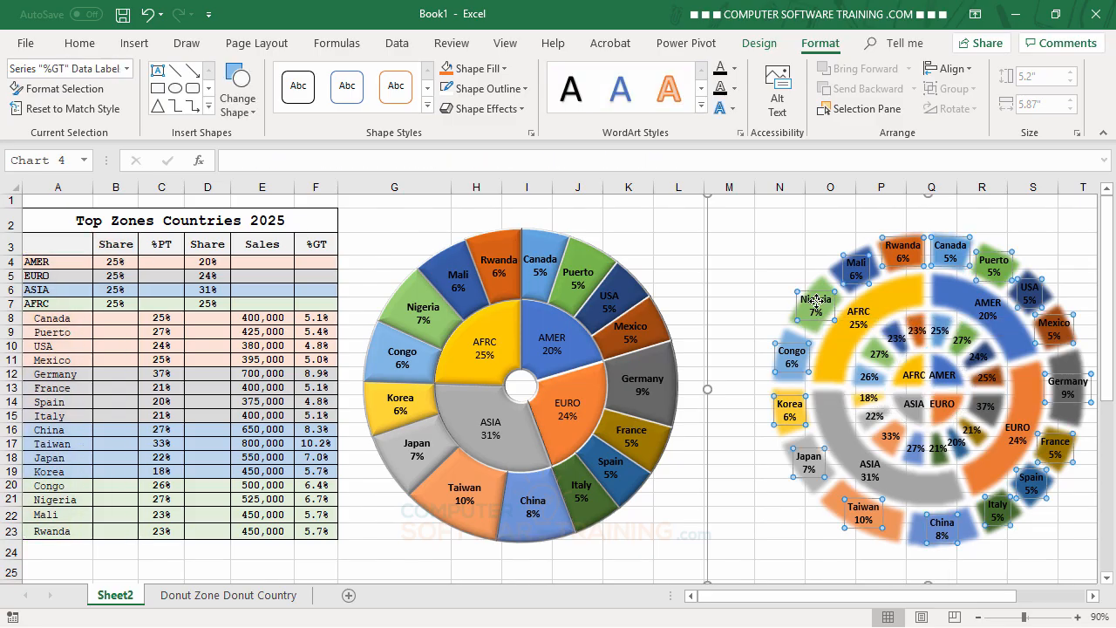
click(79, 44)
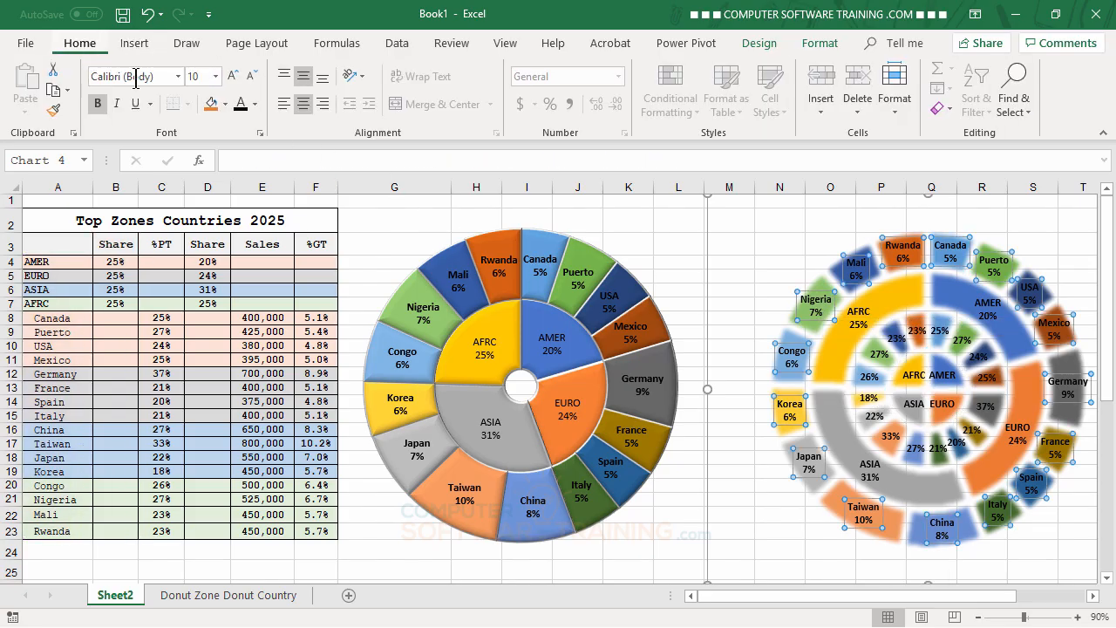
click(251, 79)
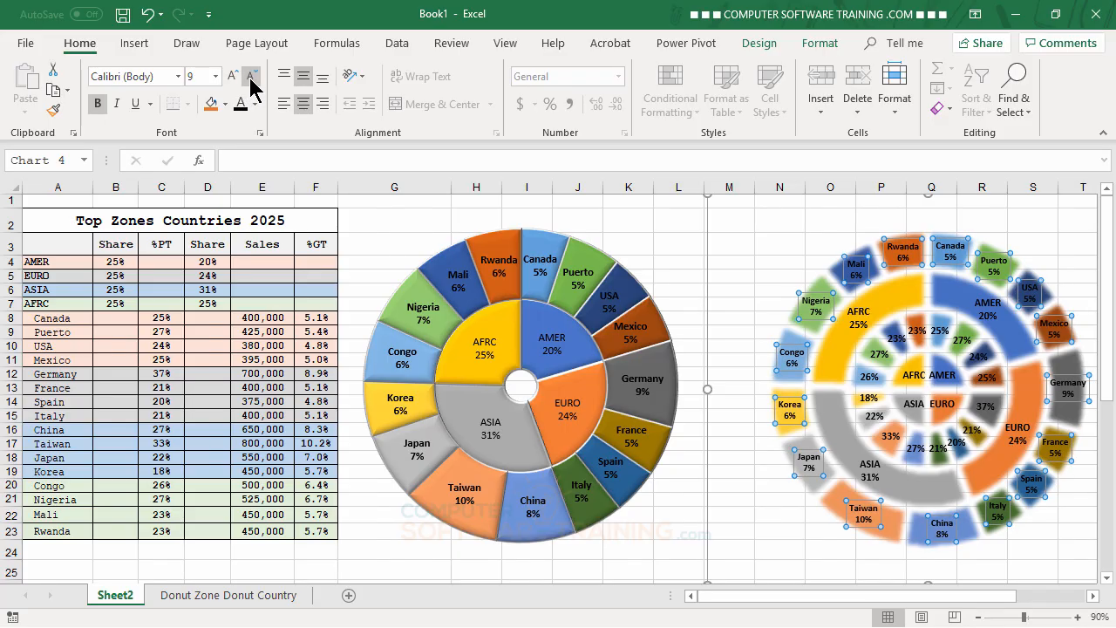
click(252, 81)
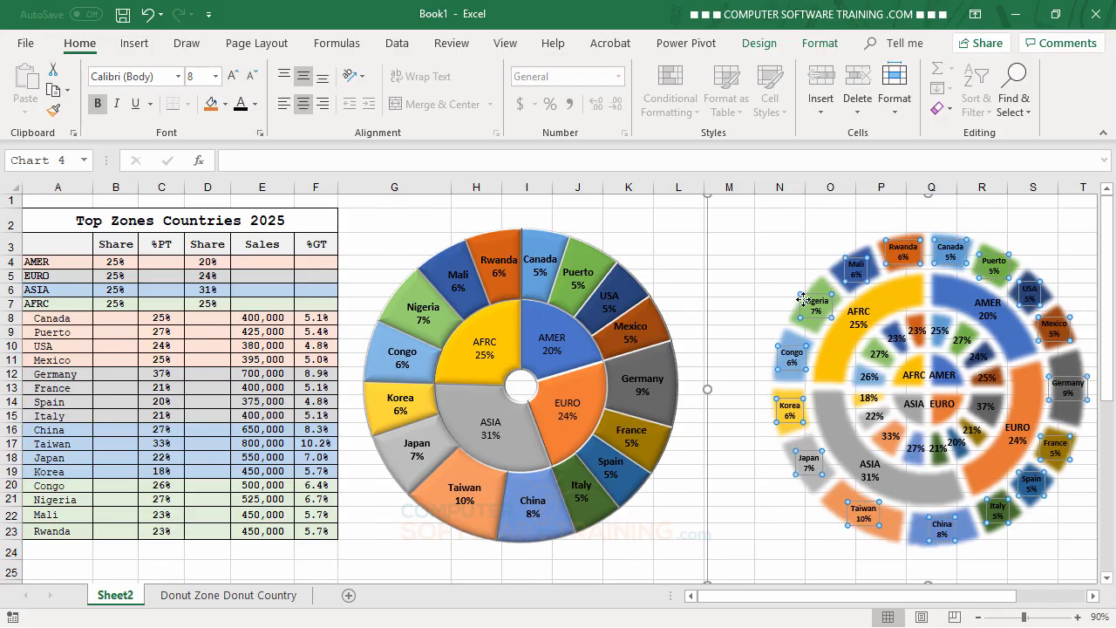
Reduce the data labels of the large zone ring, just inside the outermost ring, to font size 8.
click(875, 294)
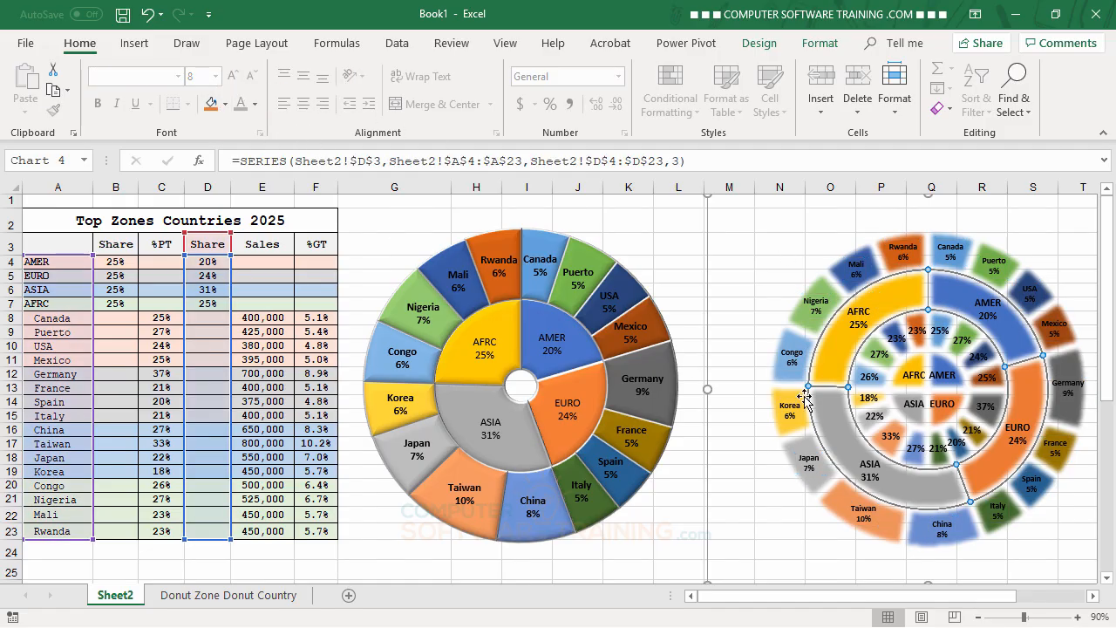
click(859, 323)
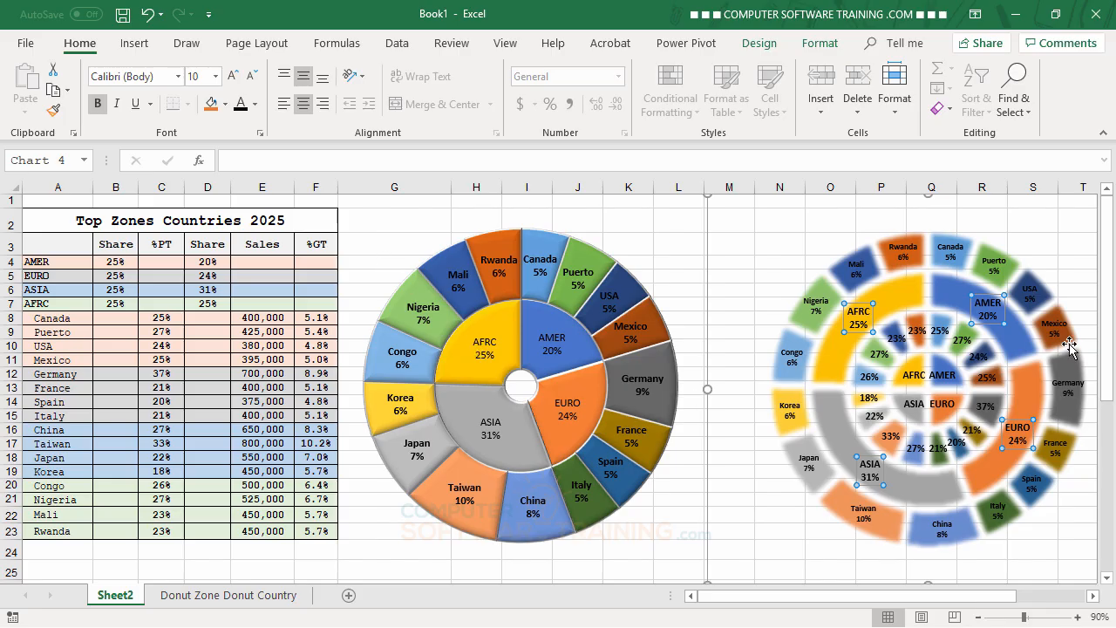
click(252, 76)
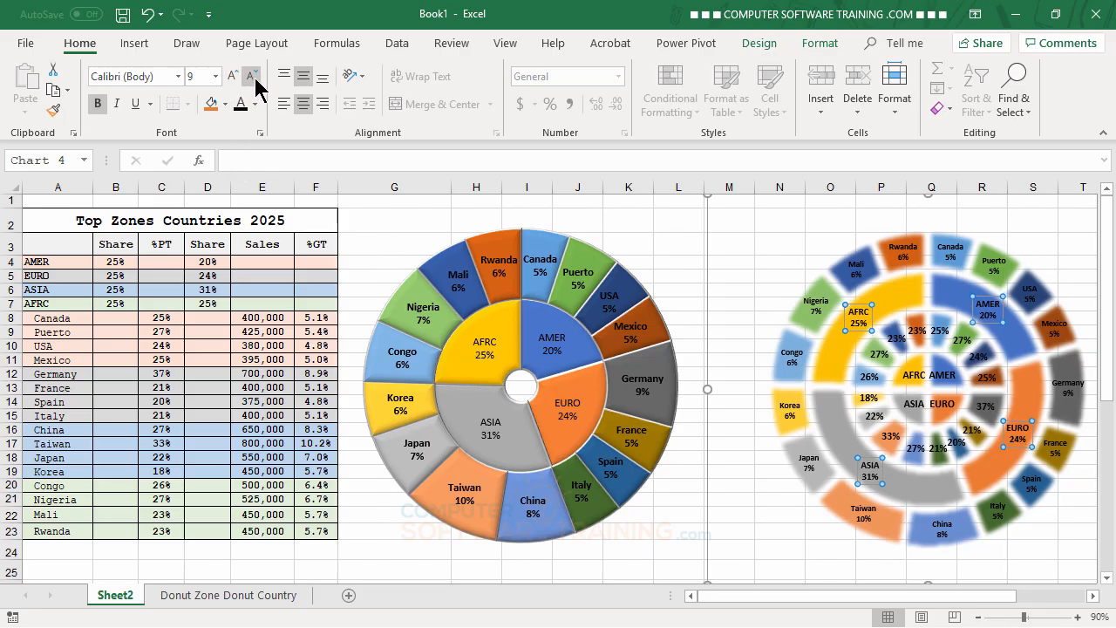
click(253, 77)
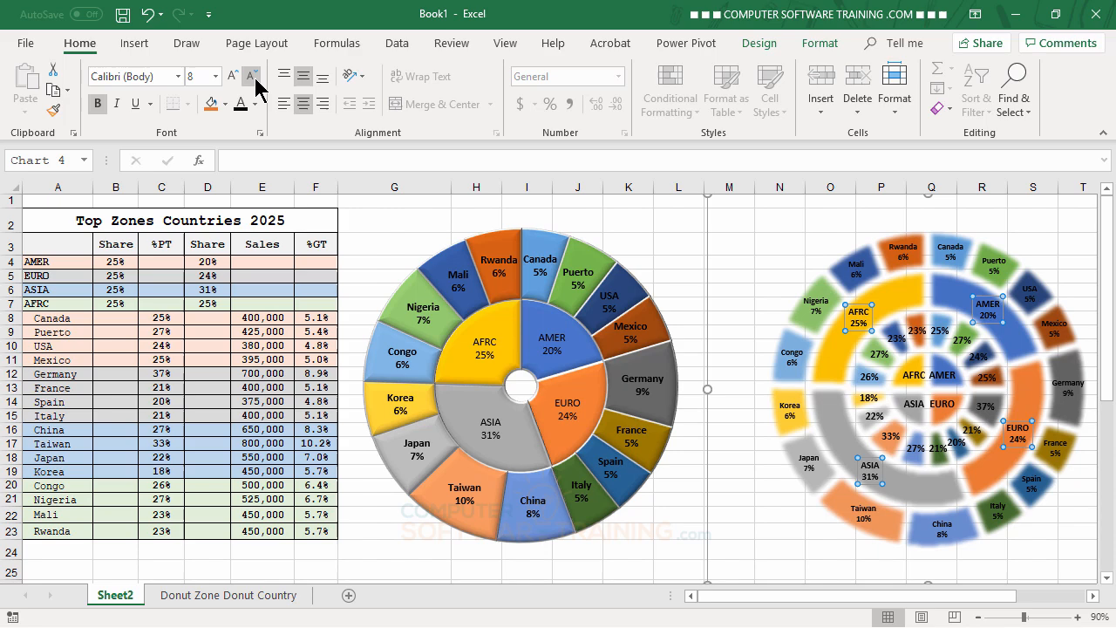
Reduce the smaller country ring's percentage labels to font size 8.
click(898, 340)
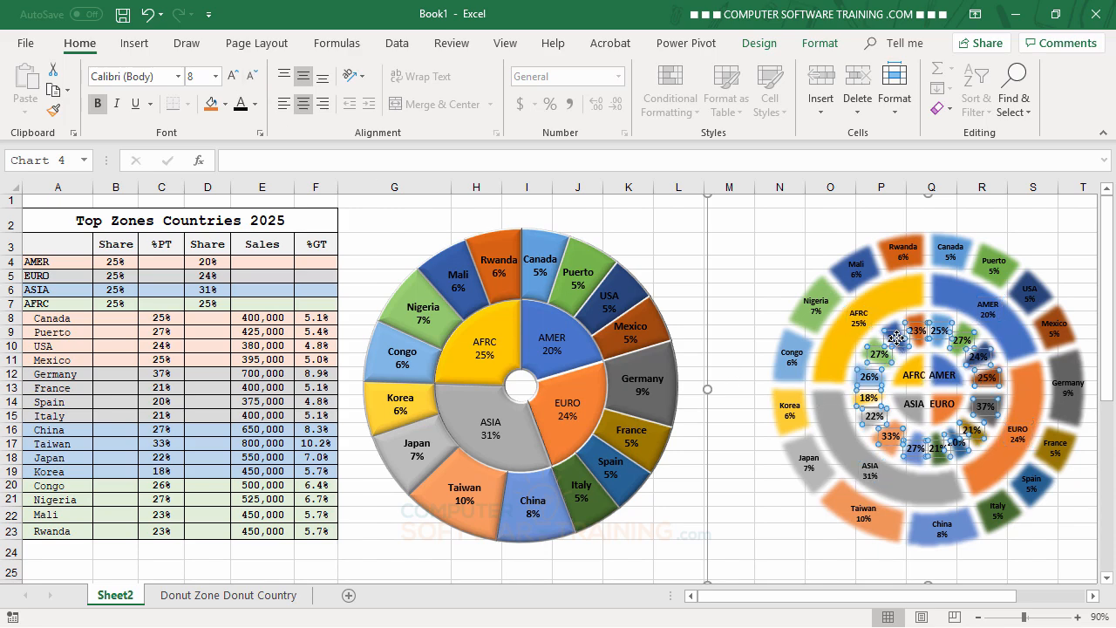
click(253, 77)
click(252, 76)
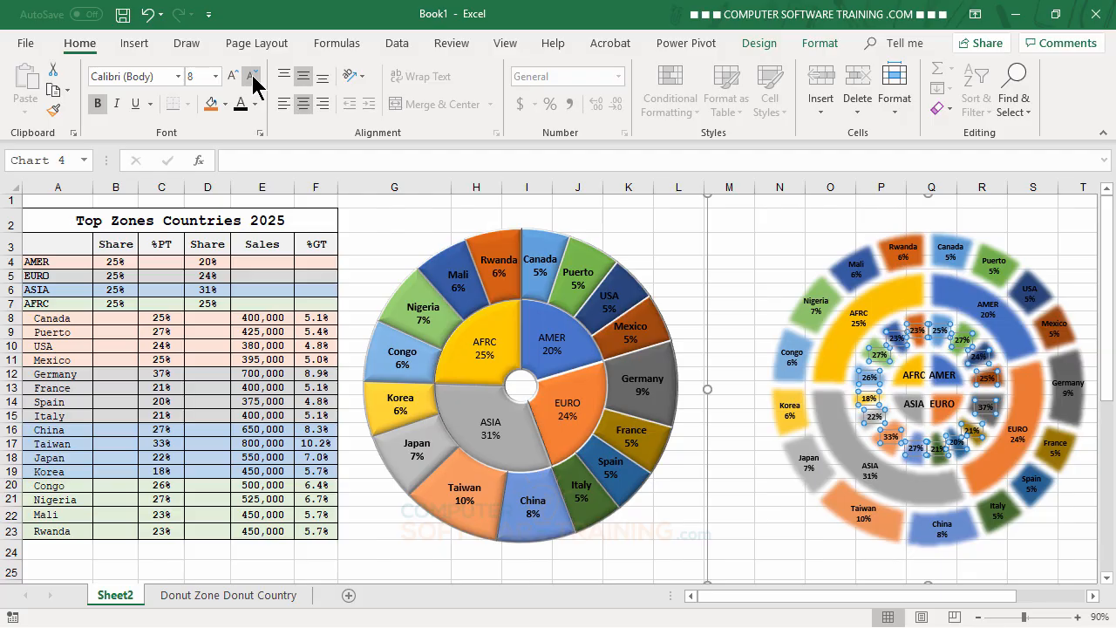
click(252, 76)
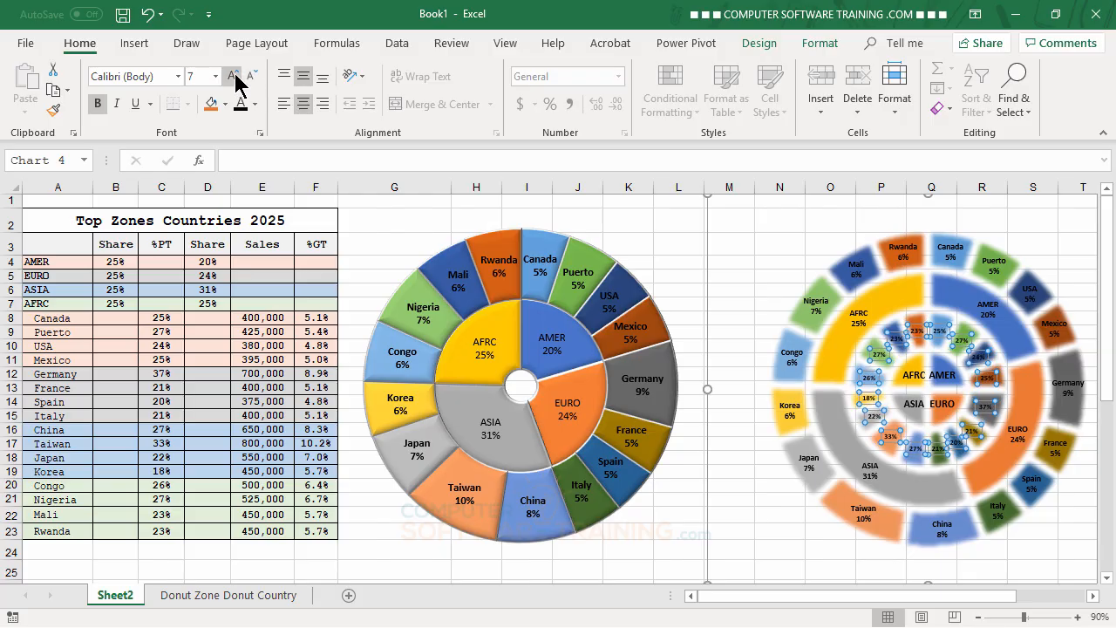
click(233, 76)
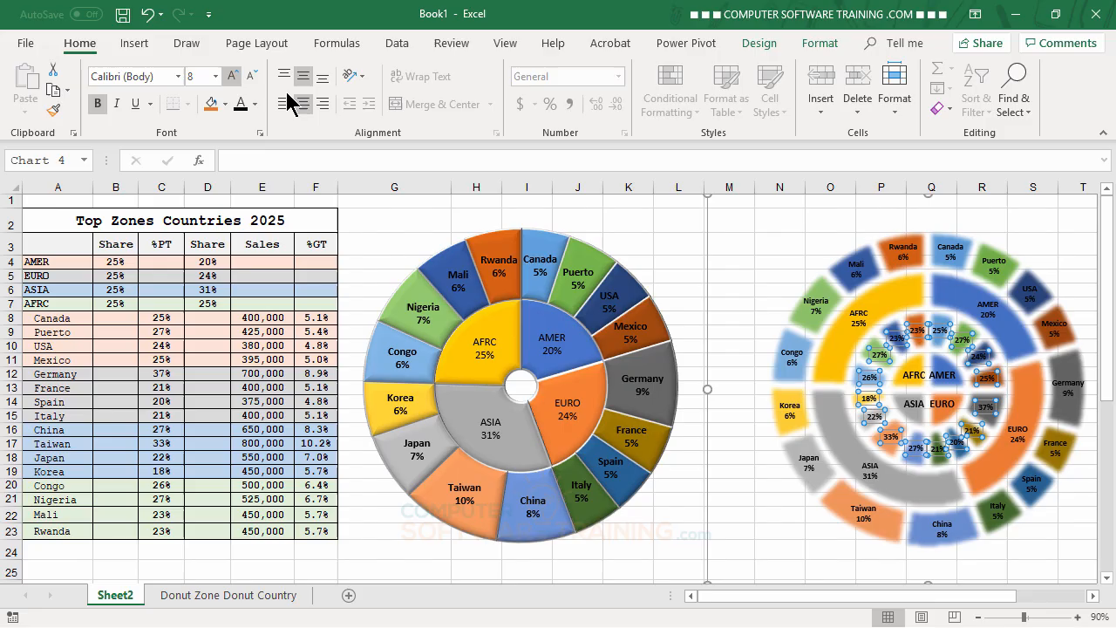
Reduce the innermost zone ring's labels to font size 9 and deselect the chart.
click(909, 377)
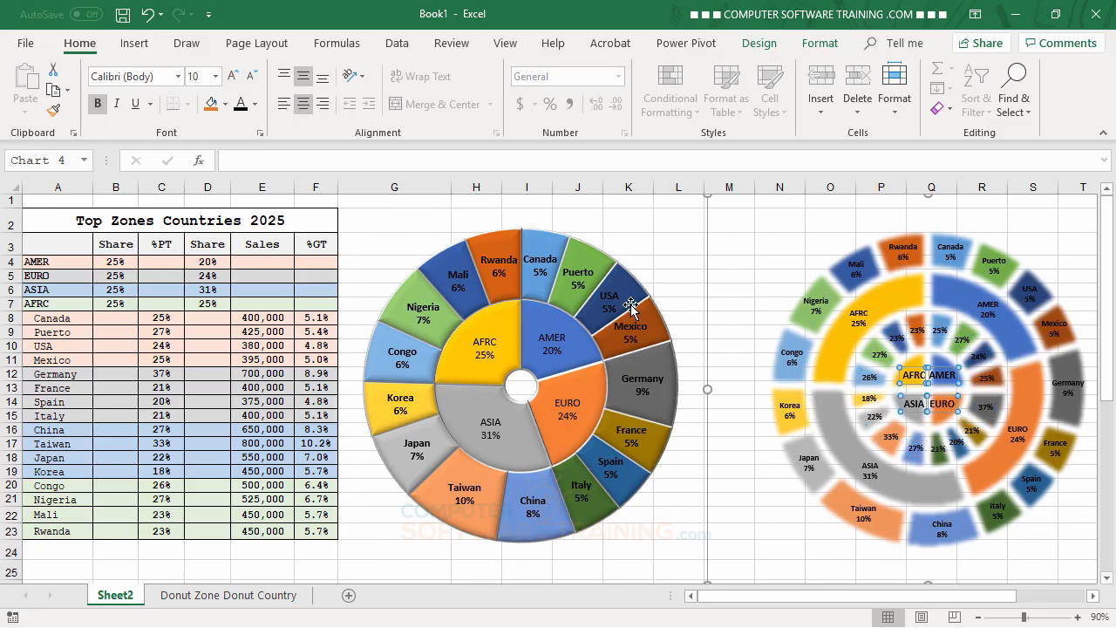
click(252, 77)
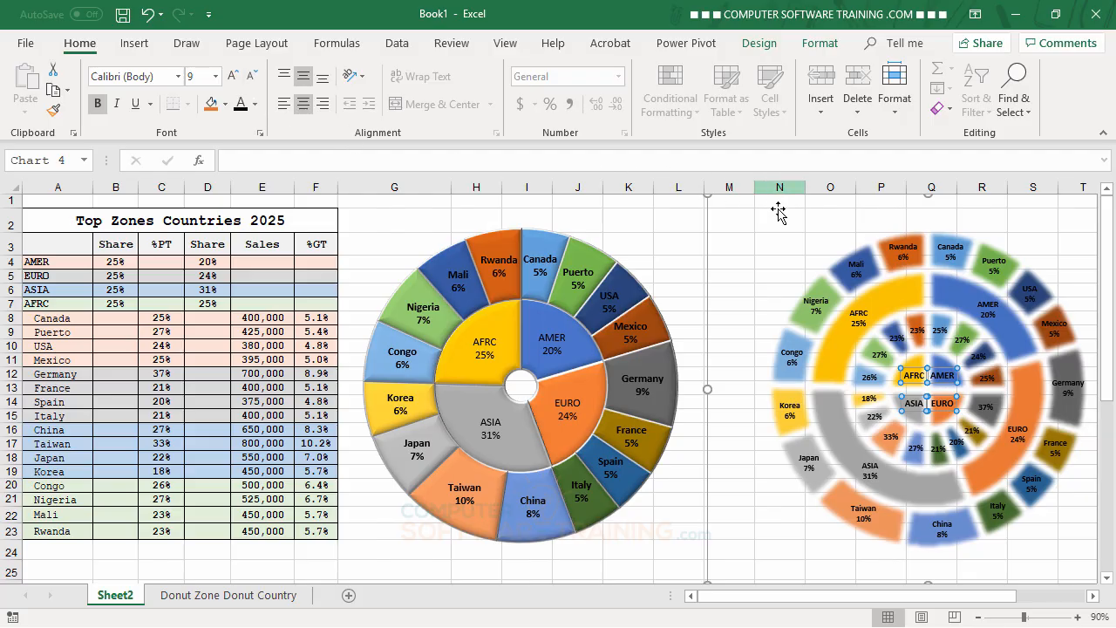
click(757, 229)
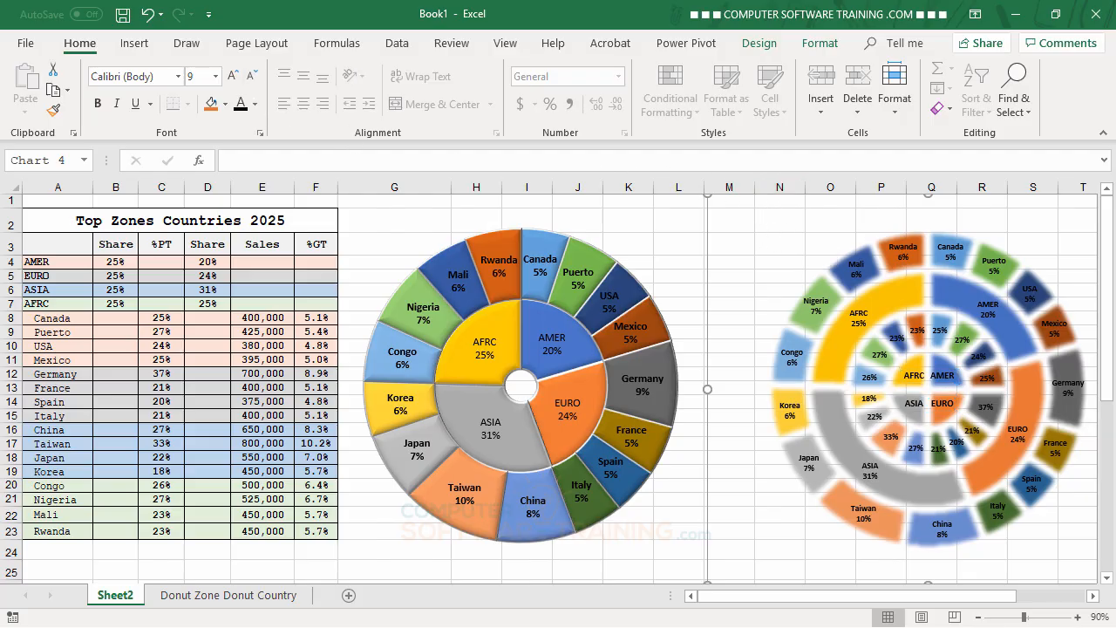
click(365, 571)
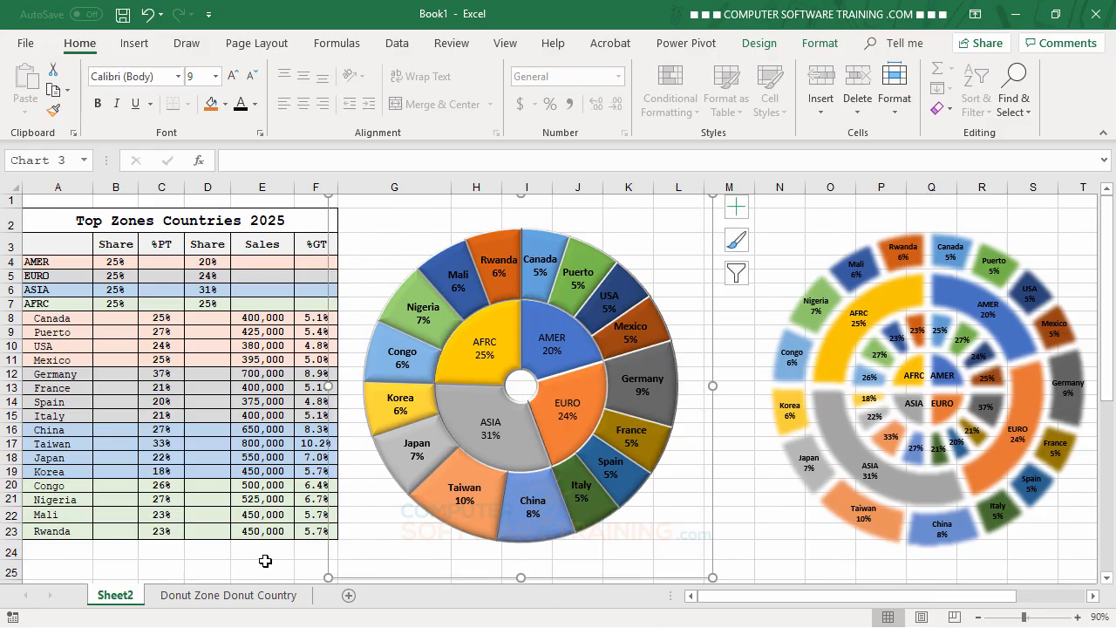
click(249, 566)
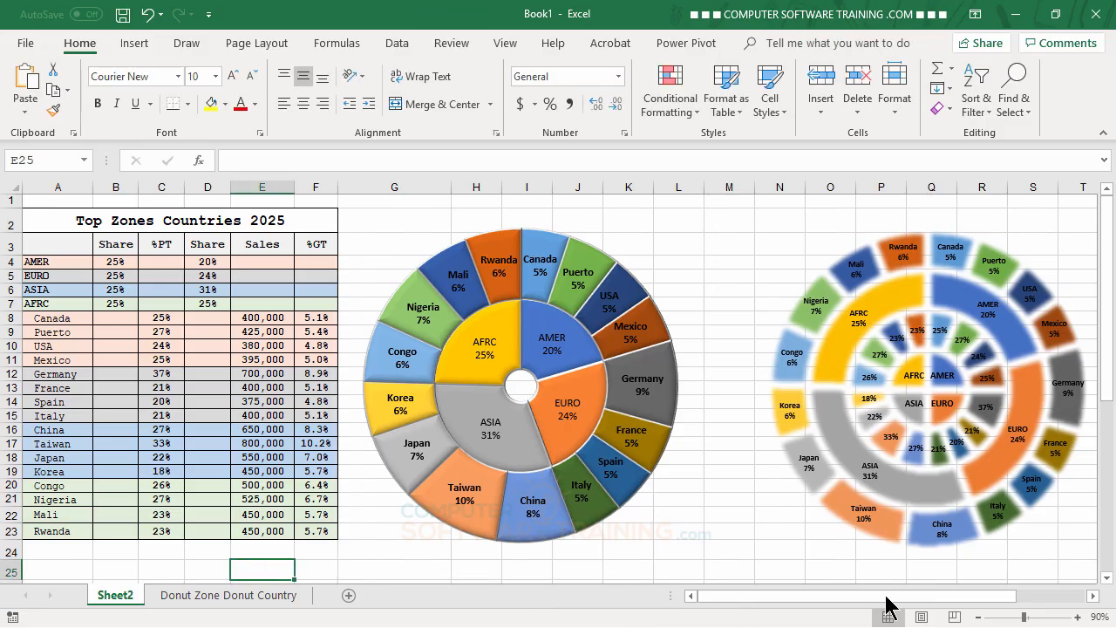
Zoom the sheet out to 80% and move the four-ring chart closer to the two-ring chart.
click(978, 617)
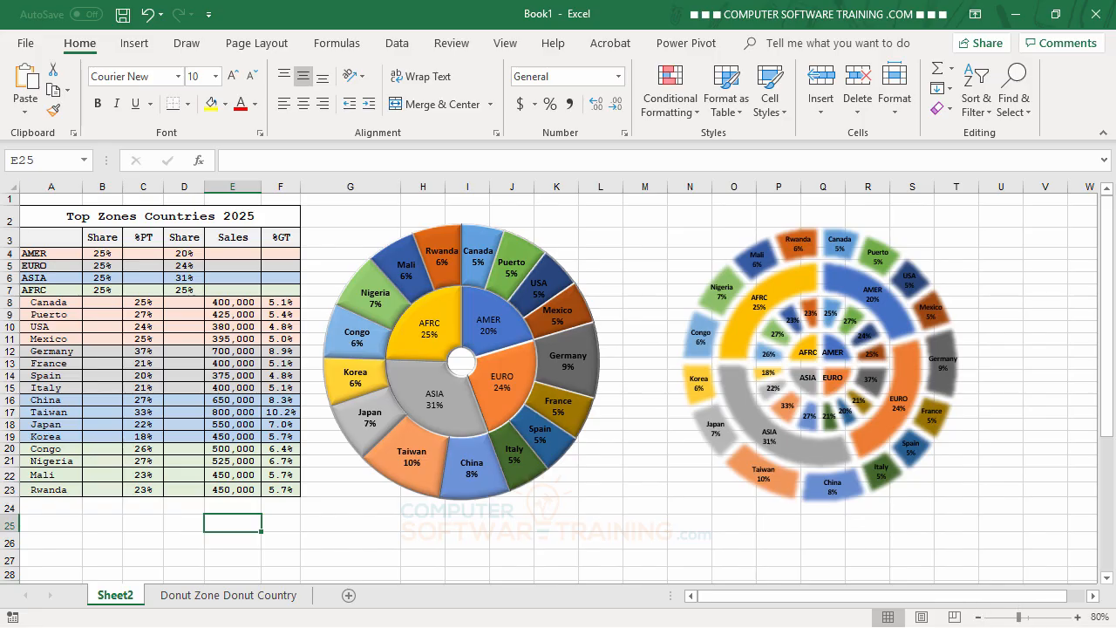
click(980, 279)
drag(992, 264, 927, 252)
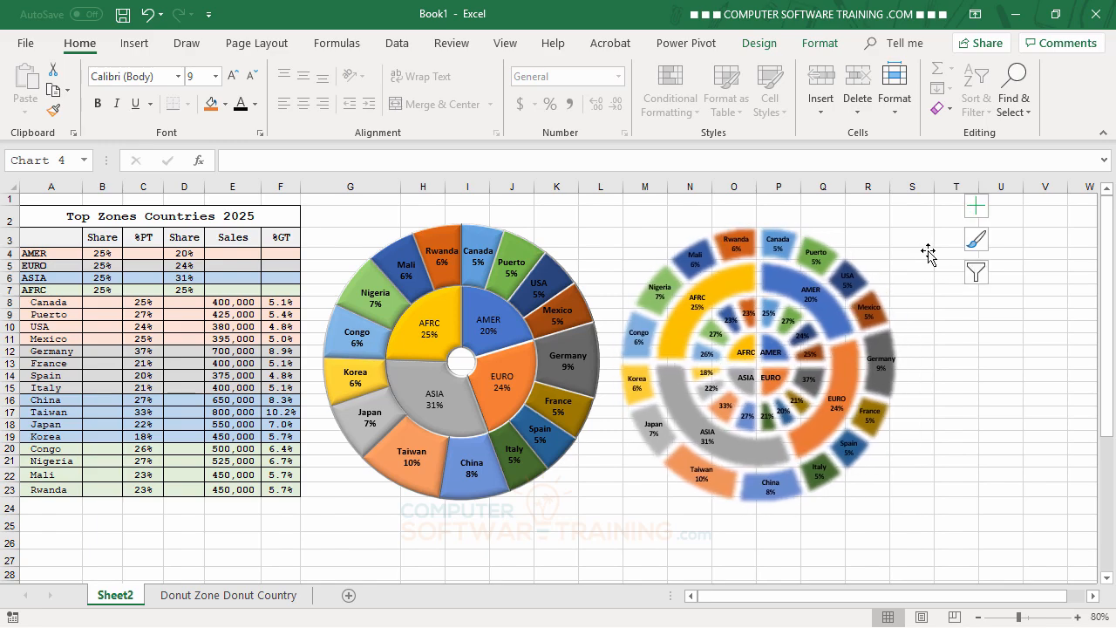
click(1059, 474)
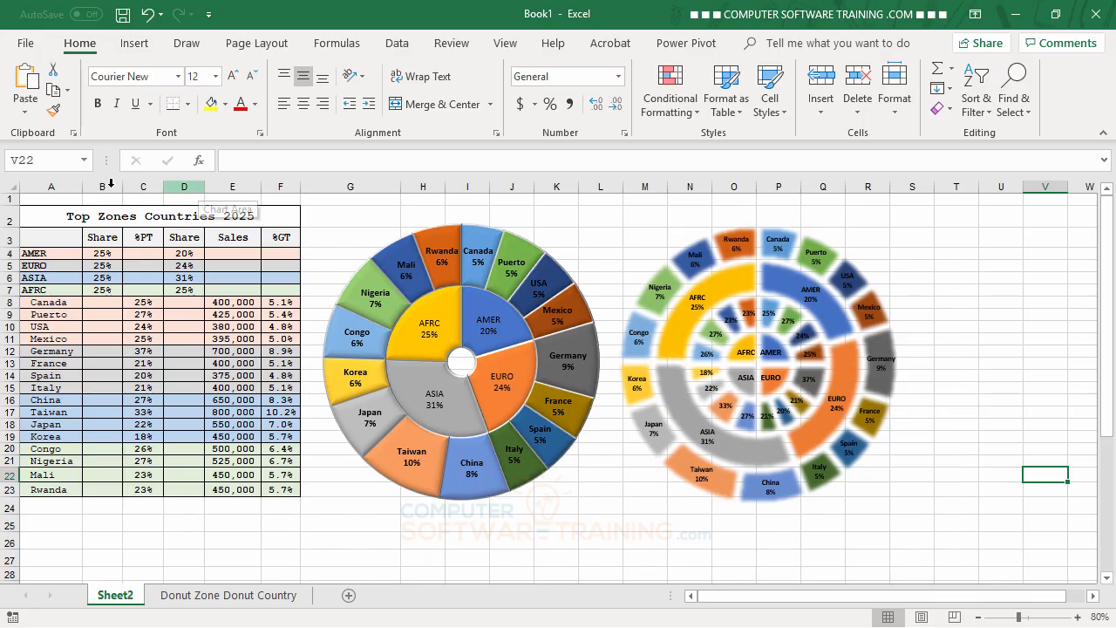
Try hiding the data table's columns A to F, and undo the hiding.
click(50, 185)
drag(49, 185, 268, 185)
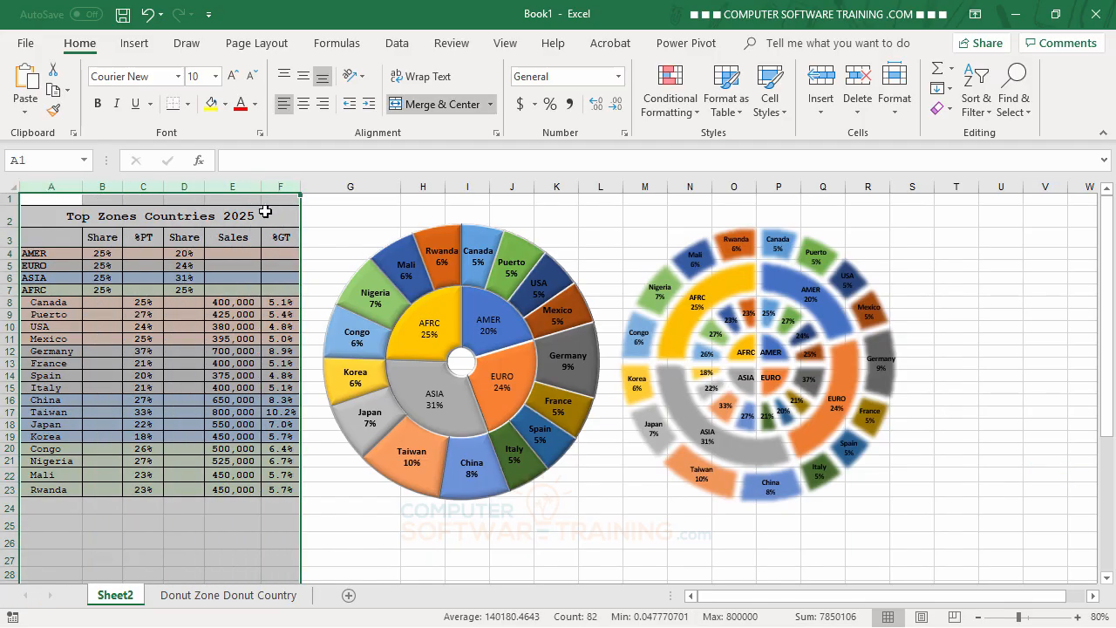
right_click(269, 185)
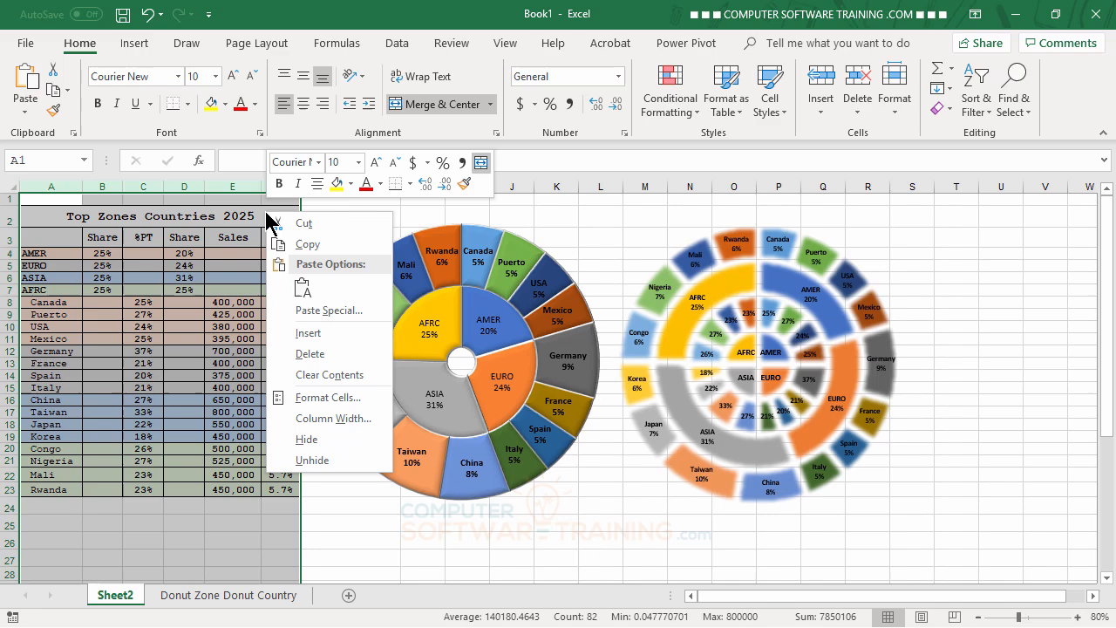
click(319, 441)
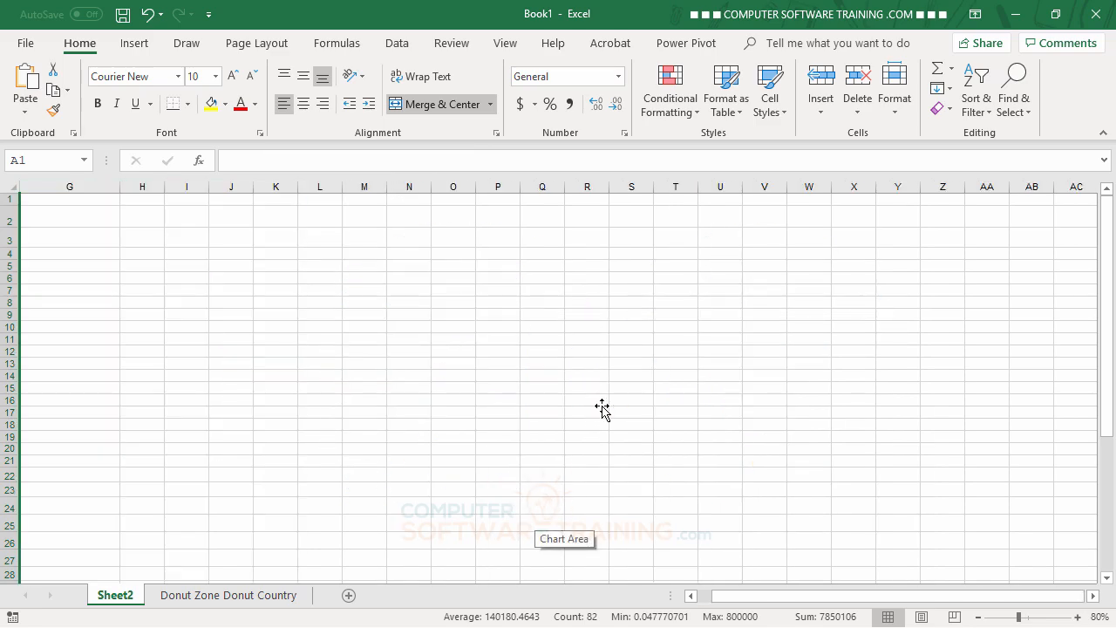
click(145, 16)
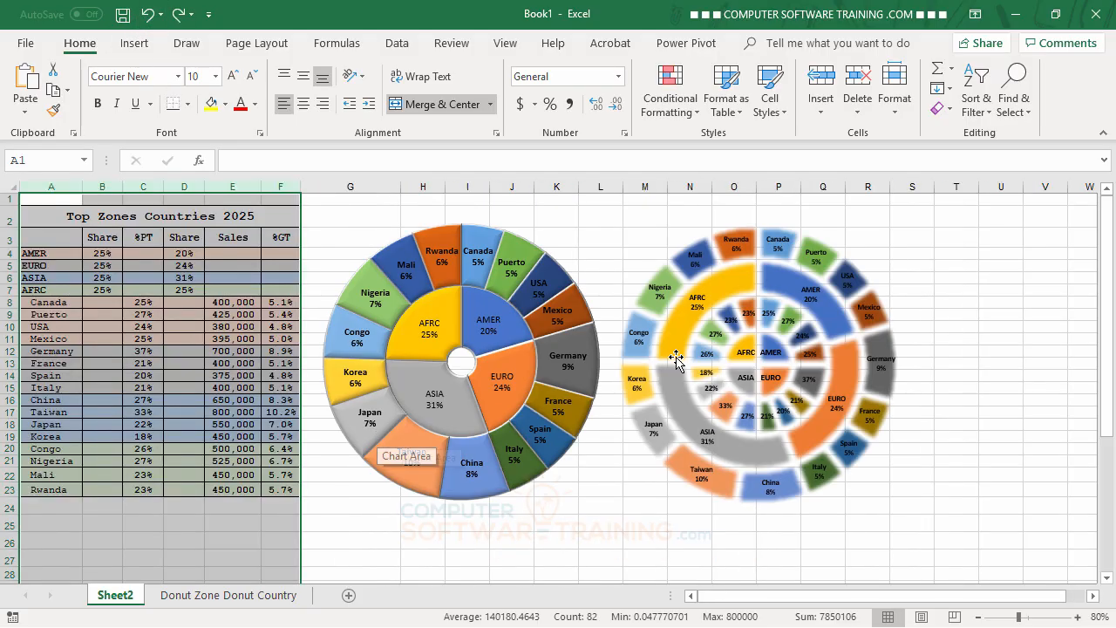
click(954, 523)
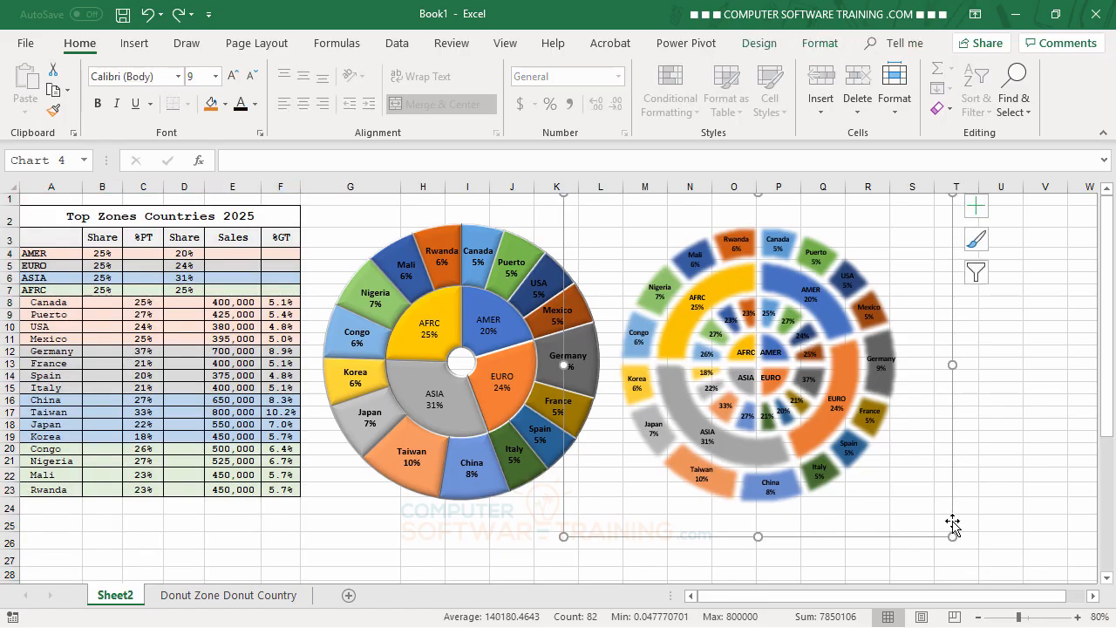
click(1061, 304)
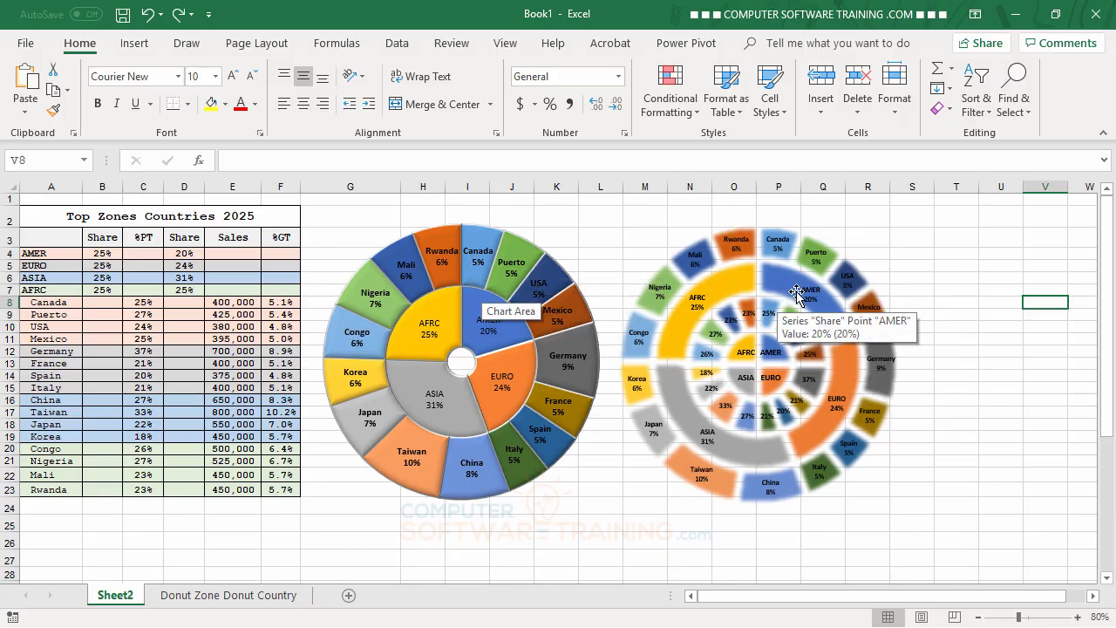
Move the whole four-ring chart out of Sheet2 onto a new chart sheet named Chart1.
click(843, 234)
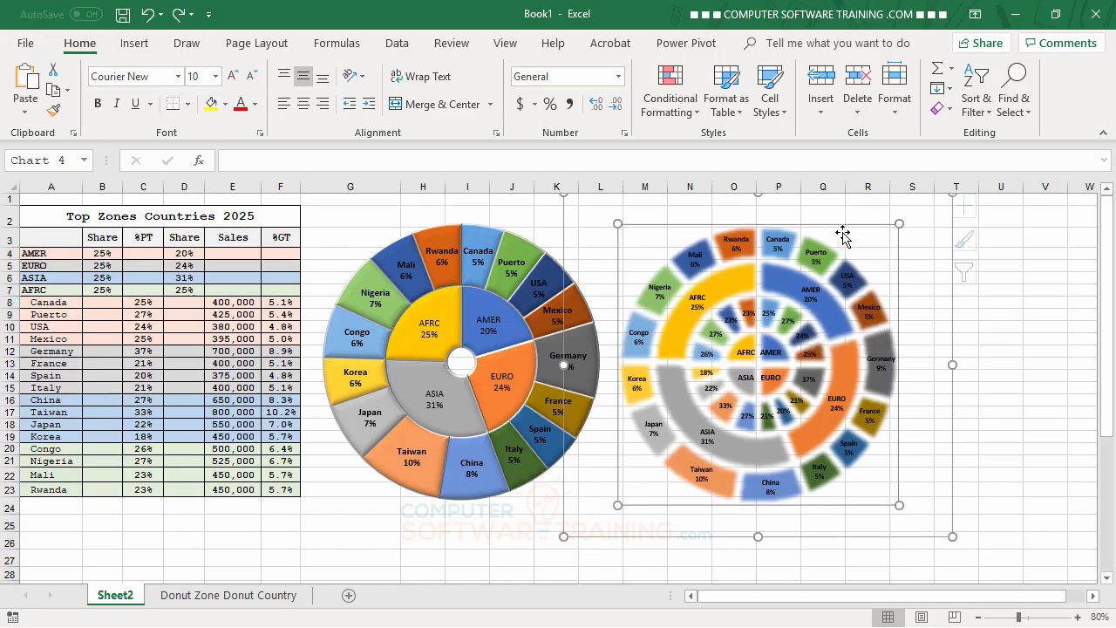
click(955, 227)
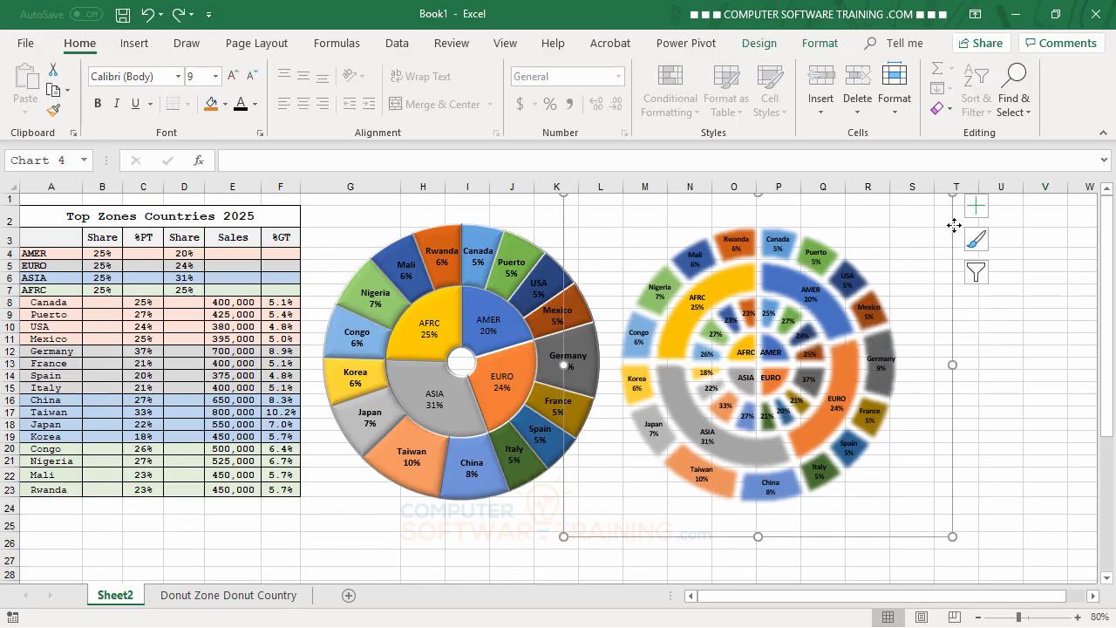
right_click(909, 216)
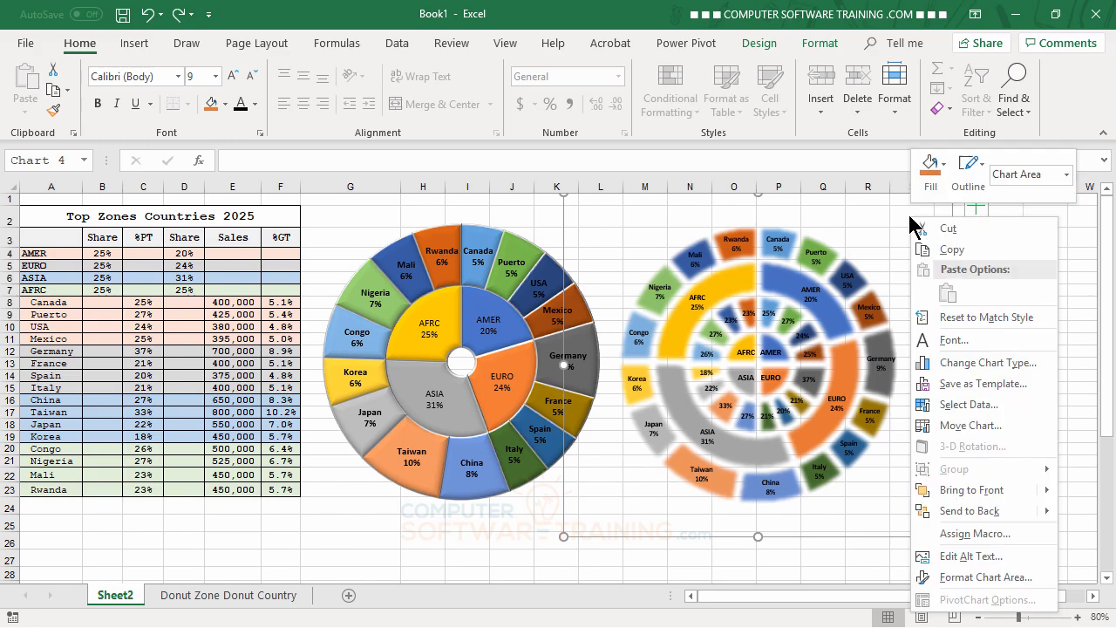
click(978, 429)
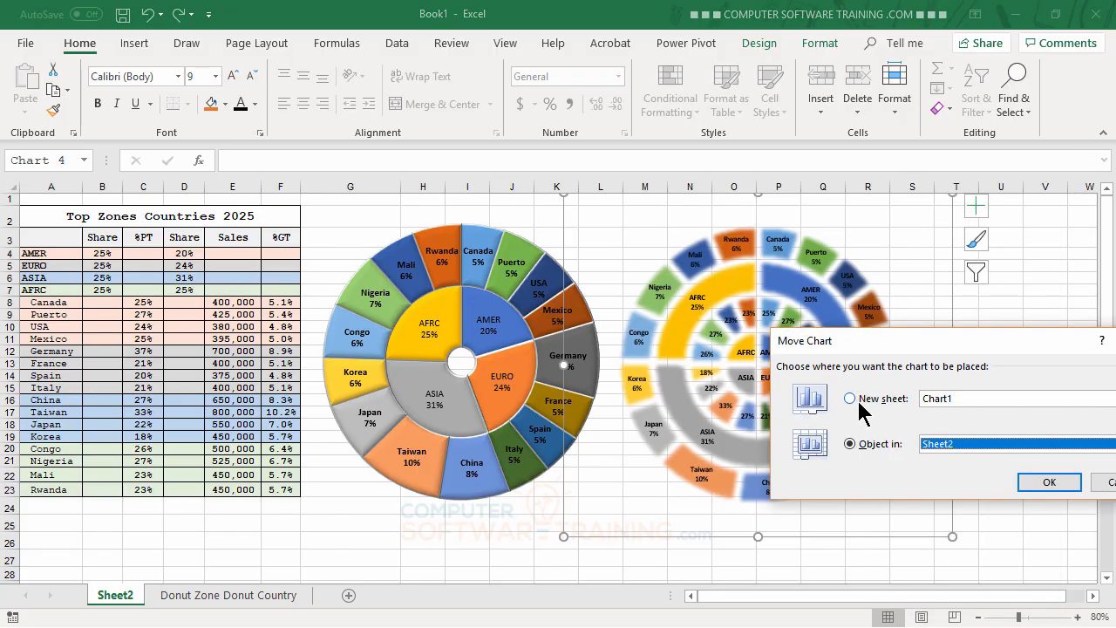
click(850, 399)
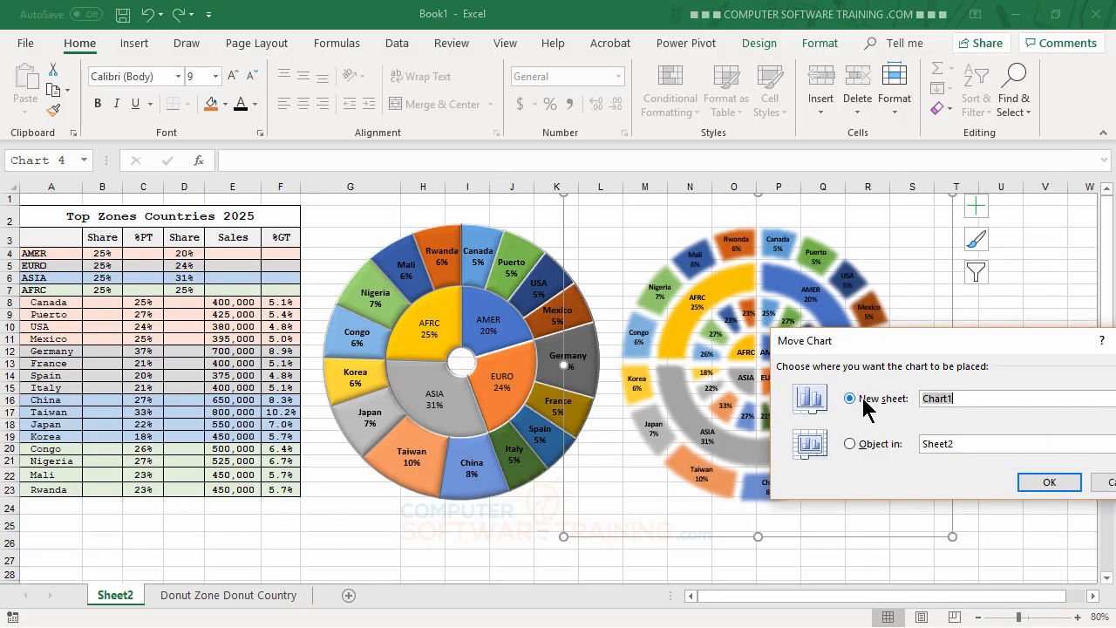
click(1041, 483)
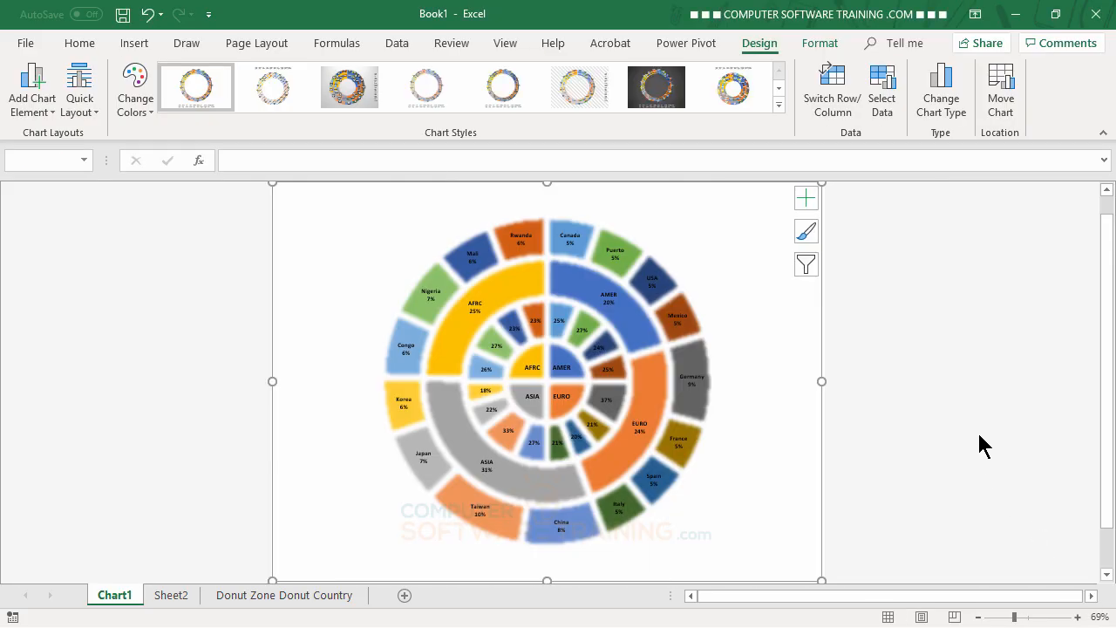
Deselect the four-ring chart and switch to the Donut Zone Donut Country sheet.
click(968, 397)
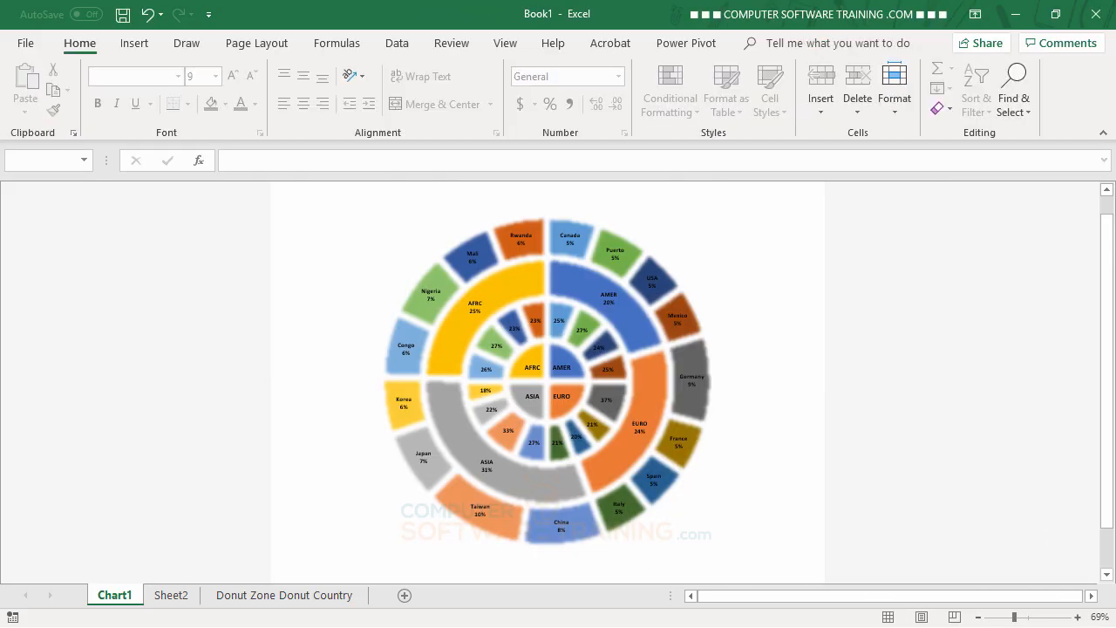
click(179, 597)
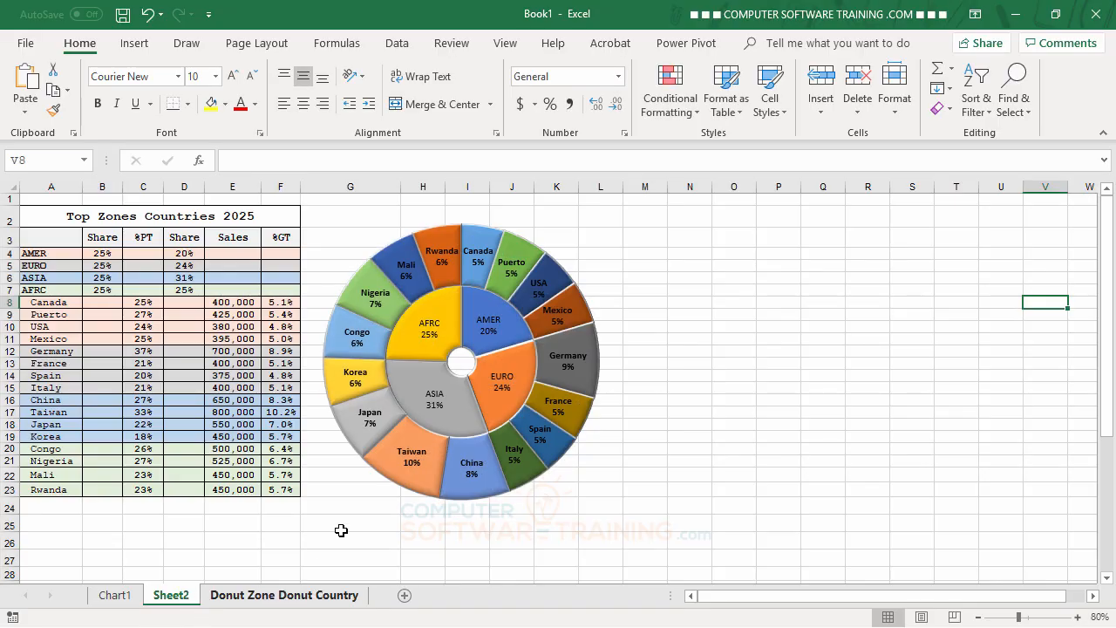
click(331, 598)
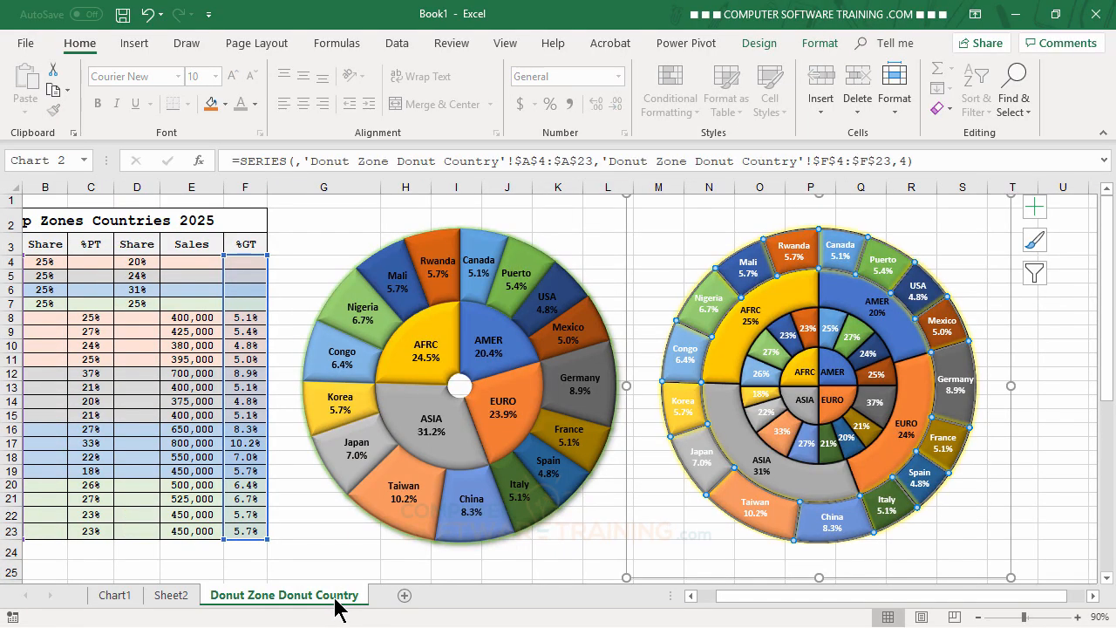
click(583, 245)
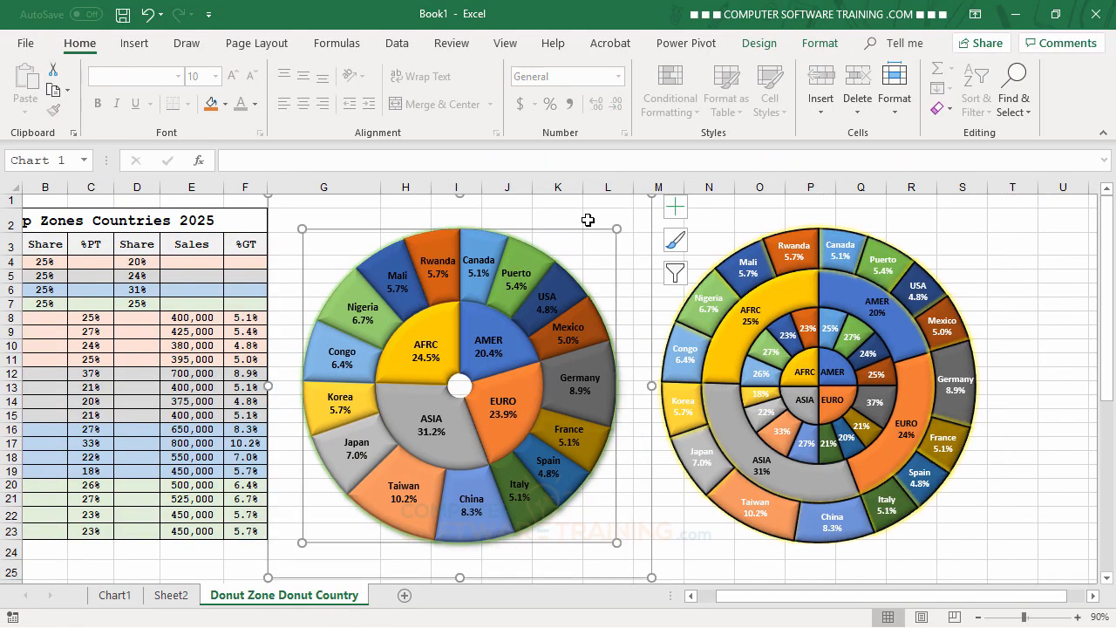
click(578, 219)
right_click(493, 238)
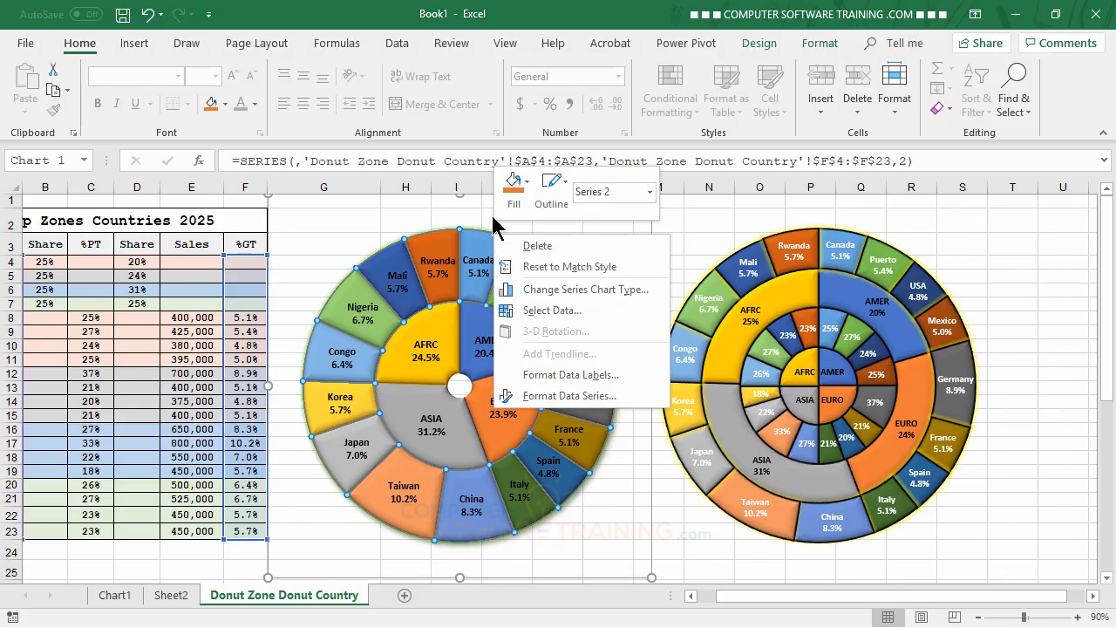
right_click(493, 225)
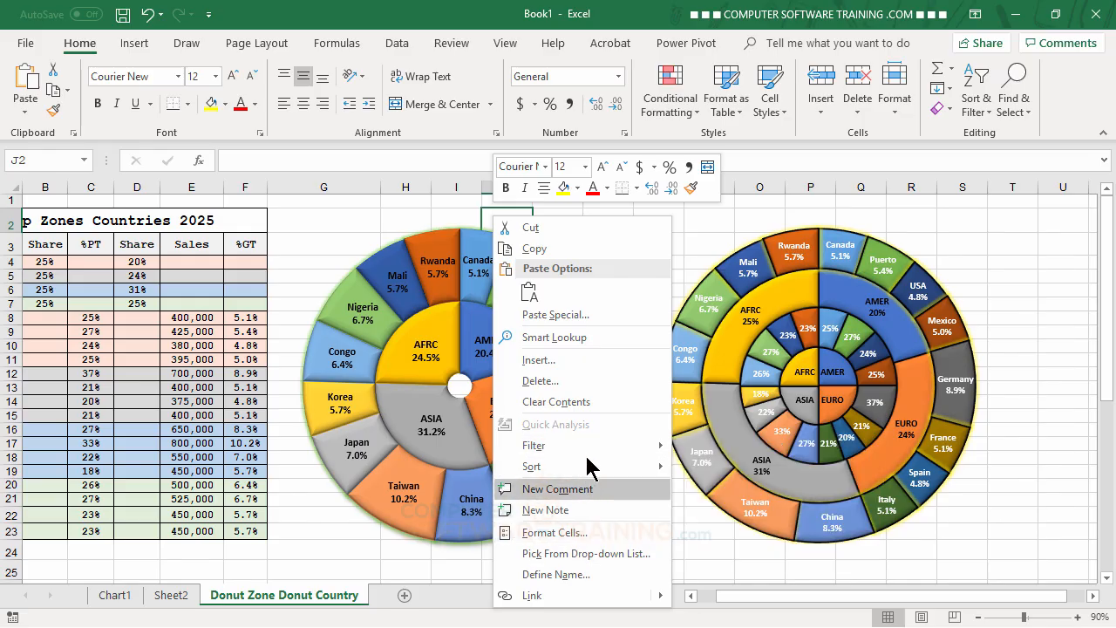
click(1004, 523)
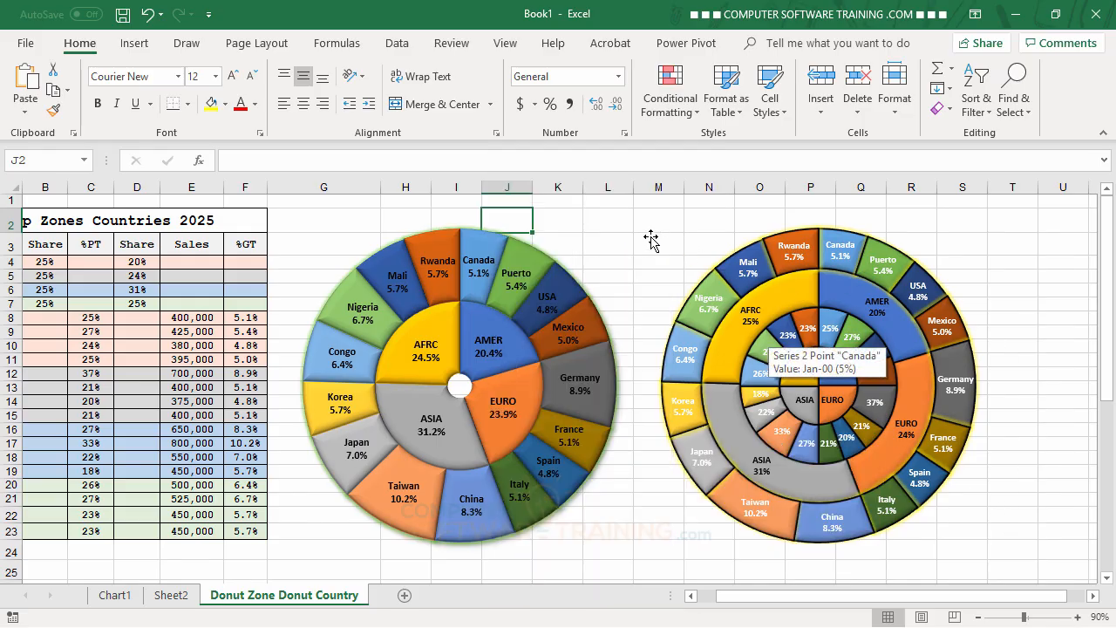
Move the whole two-ring chart from the Donut Zone Donut Country sheet onto a new chart sheet named Chart2.
click(616, 228)
click(566, 279)
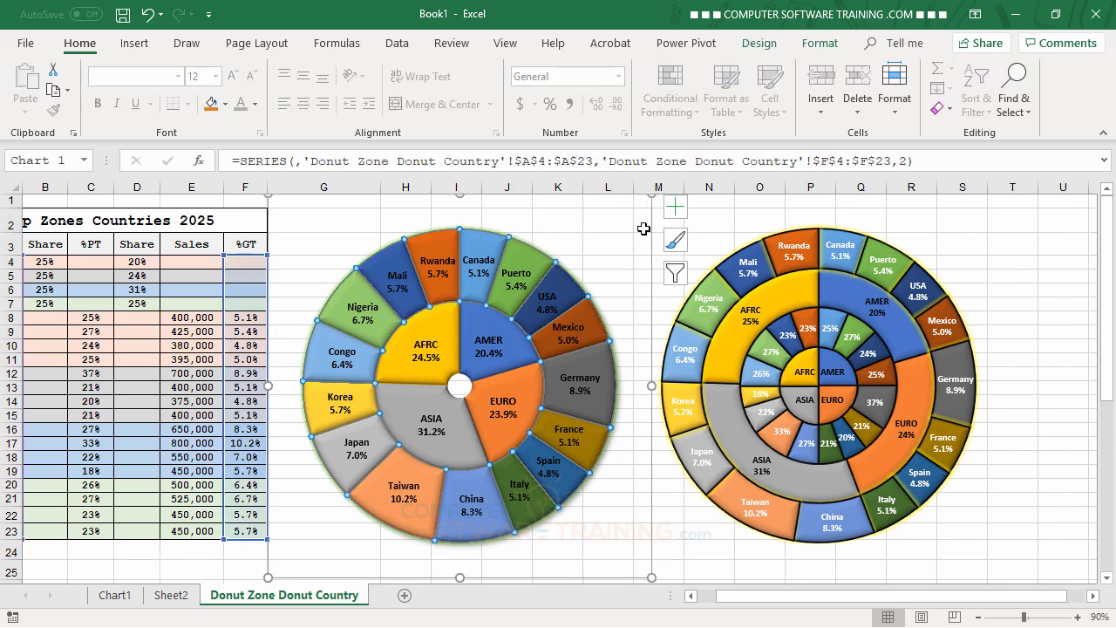
click(650, 230)
right_click(650, 228)
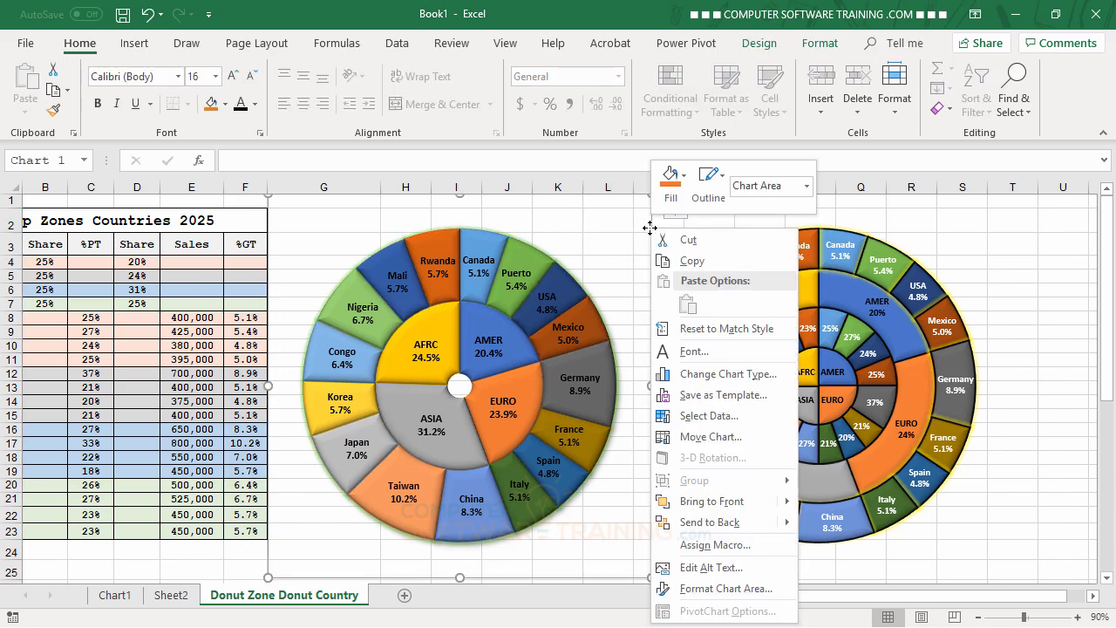
click(711, 437)
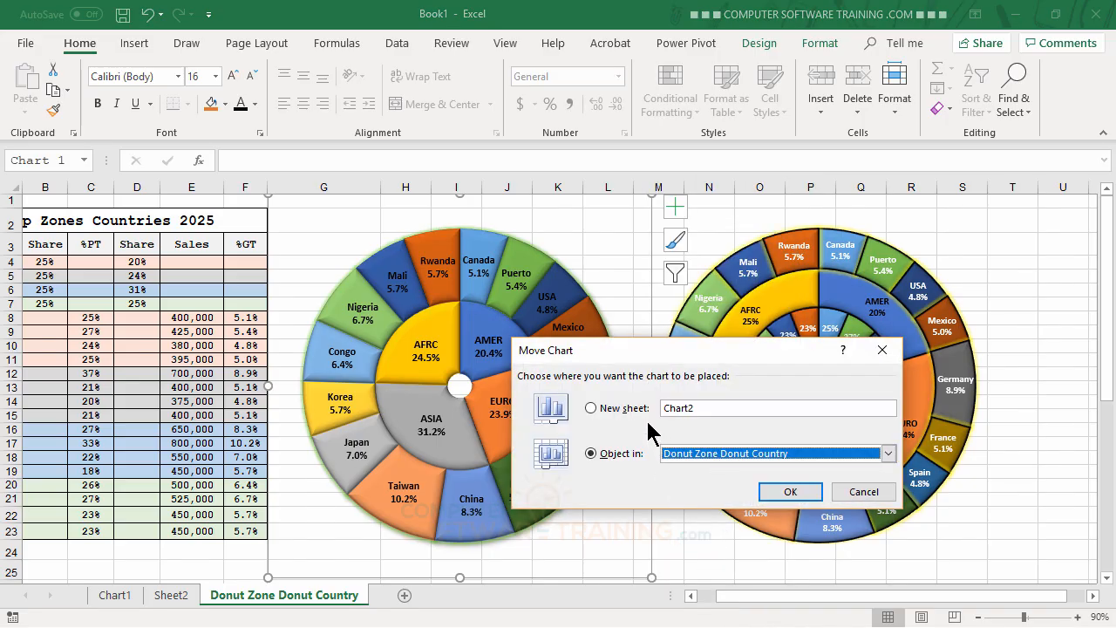
click(593, 409)
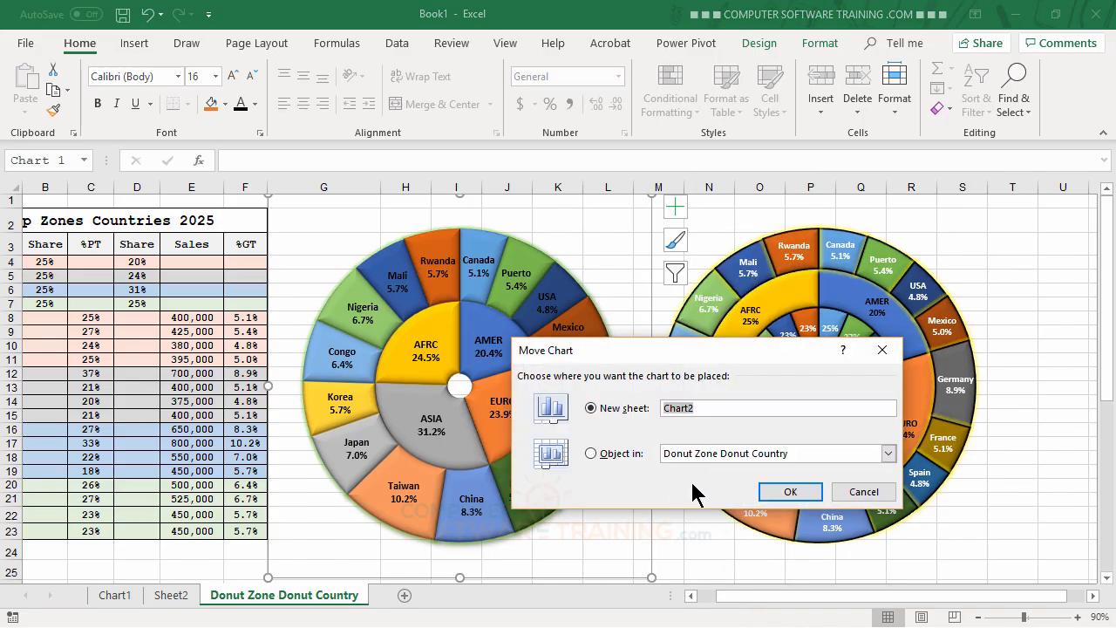
click(787, 492)
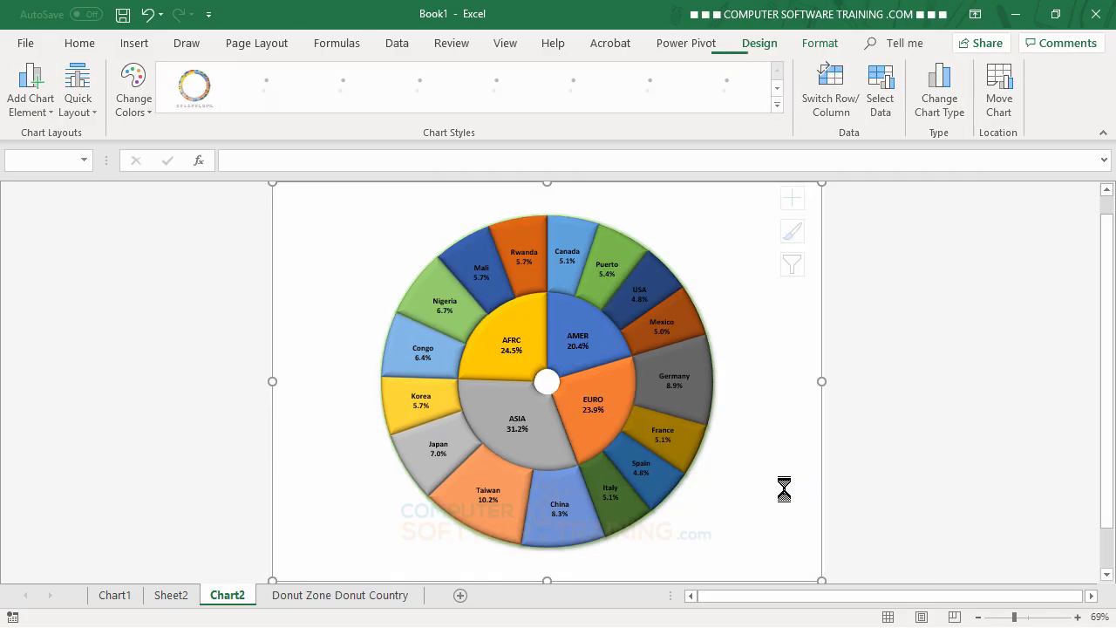
Compare the charts on Chart1, Chart2, Sheet2 and Donut Zone Donut Country, finishing on Sheet2.
click(173, 600)
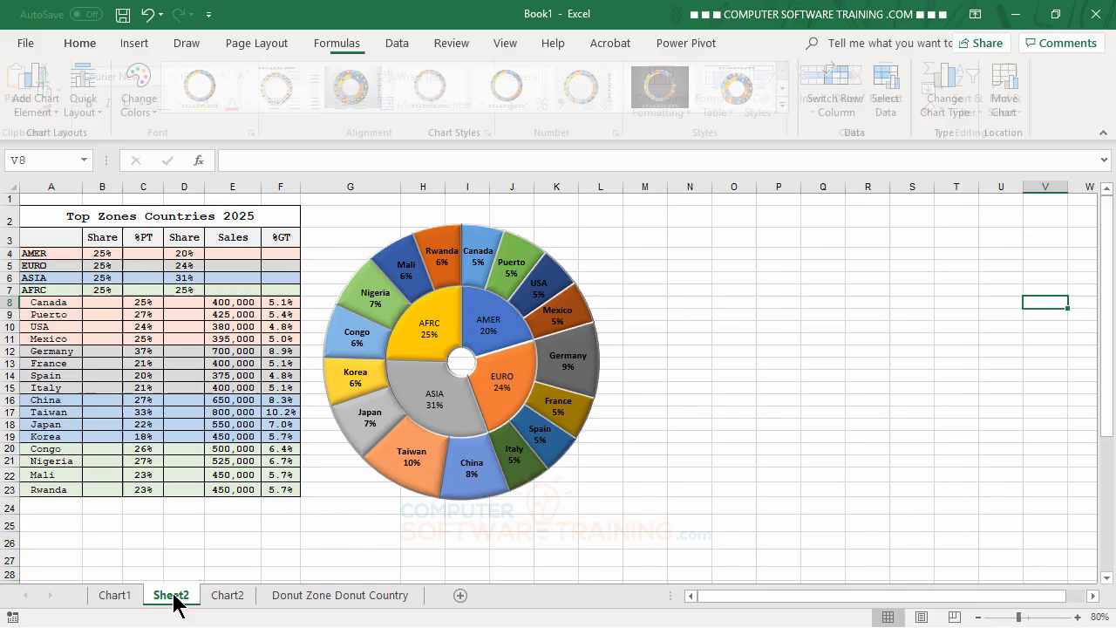
click(230, 602)
click(128, 598)
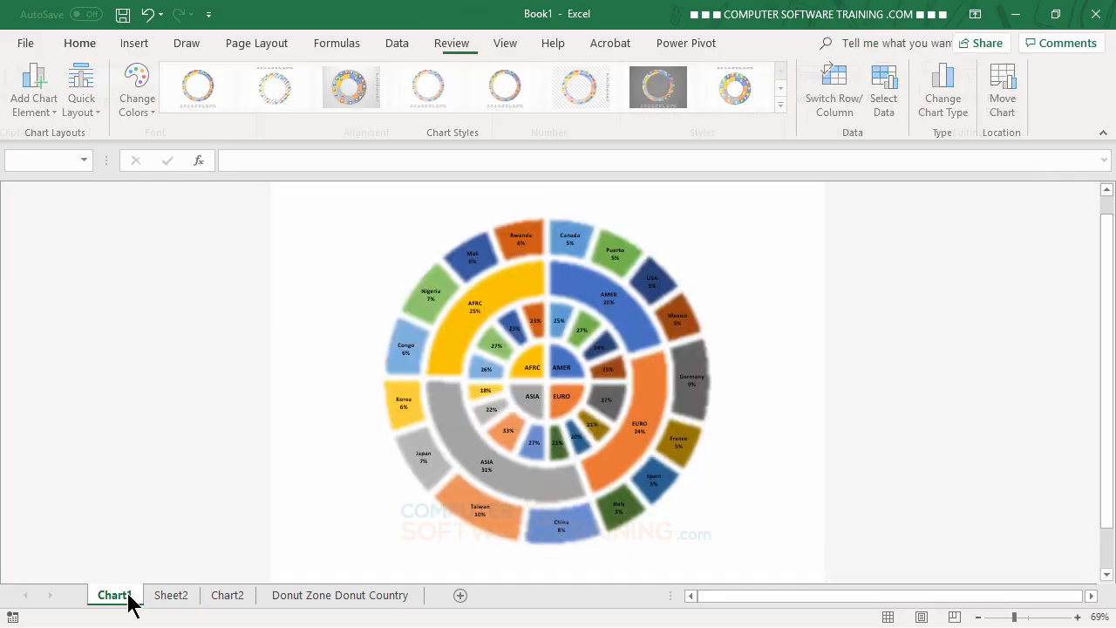
click(225, 600)
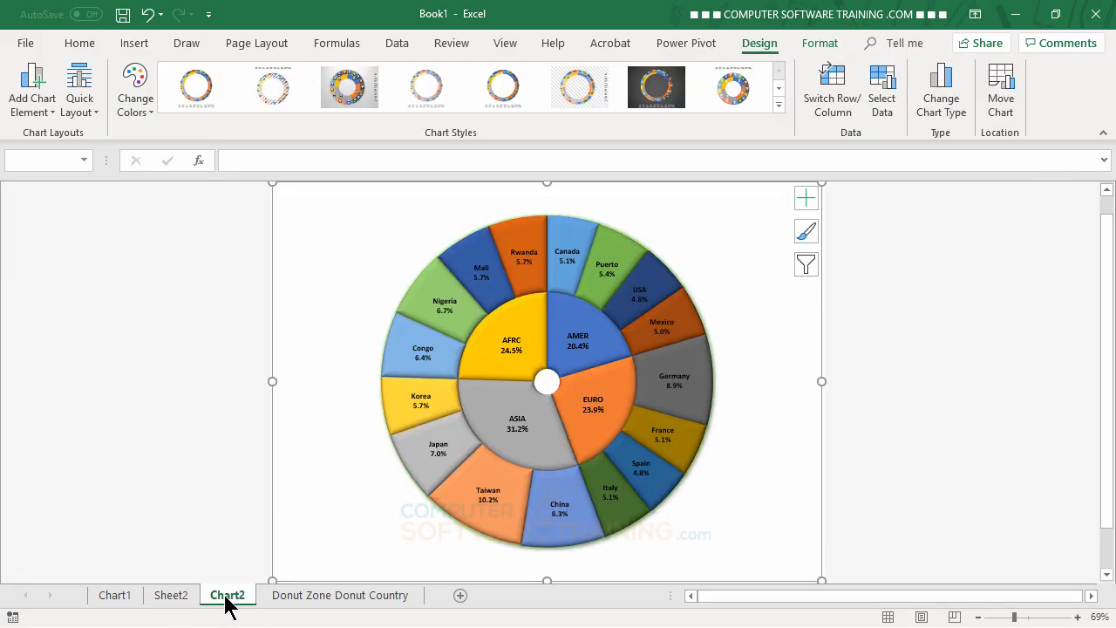
click(122, 600)
click(228, 597)
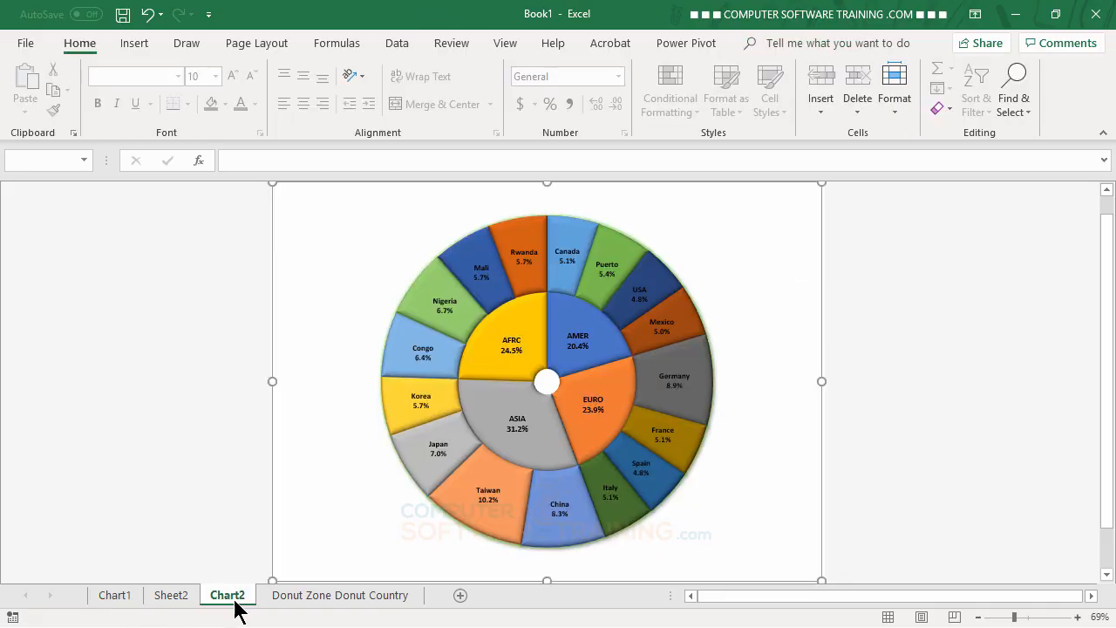
click(171, 597)
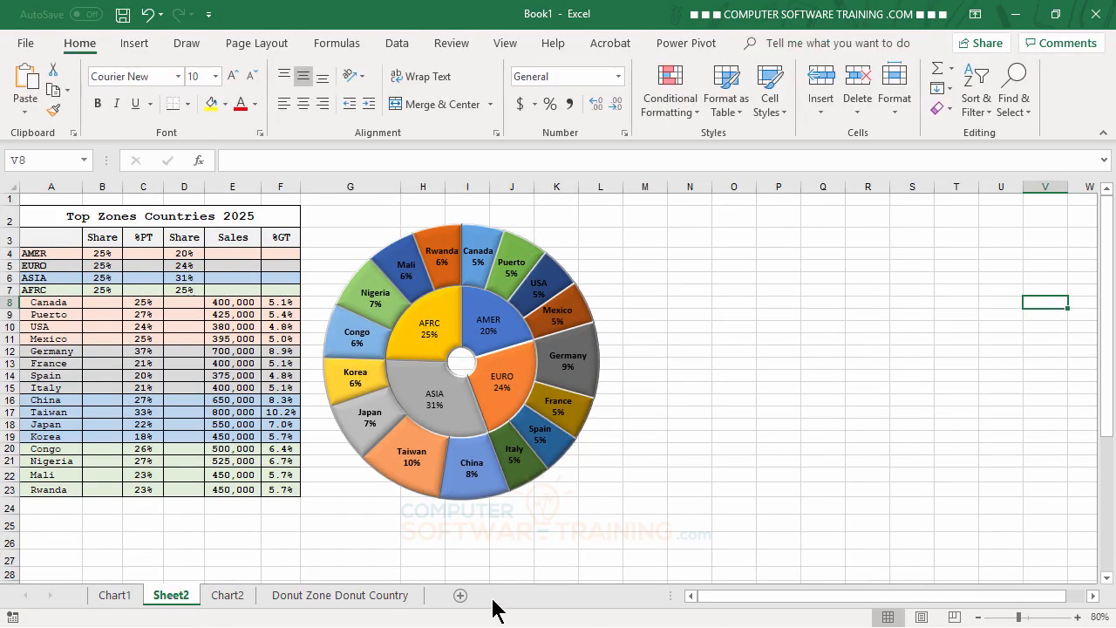
click(358, 599)
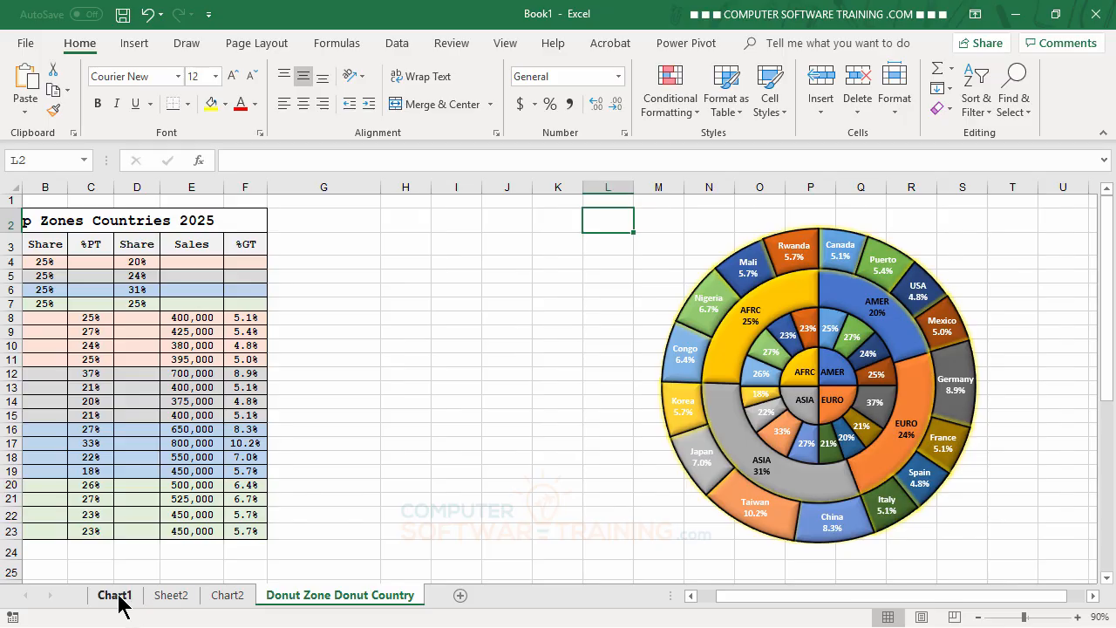
click(171, 597)
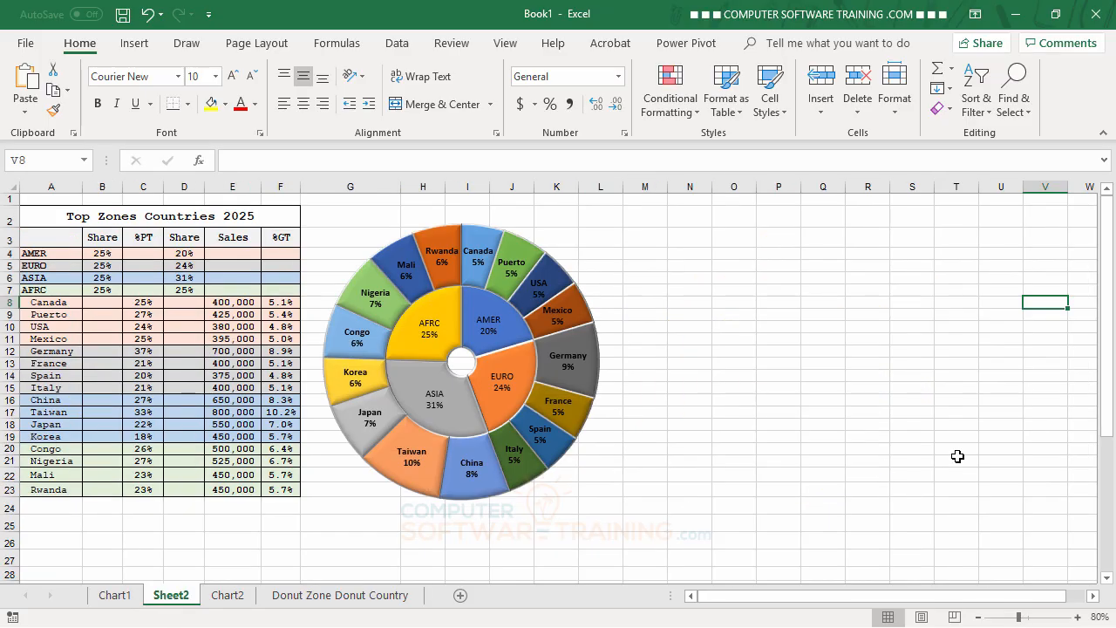